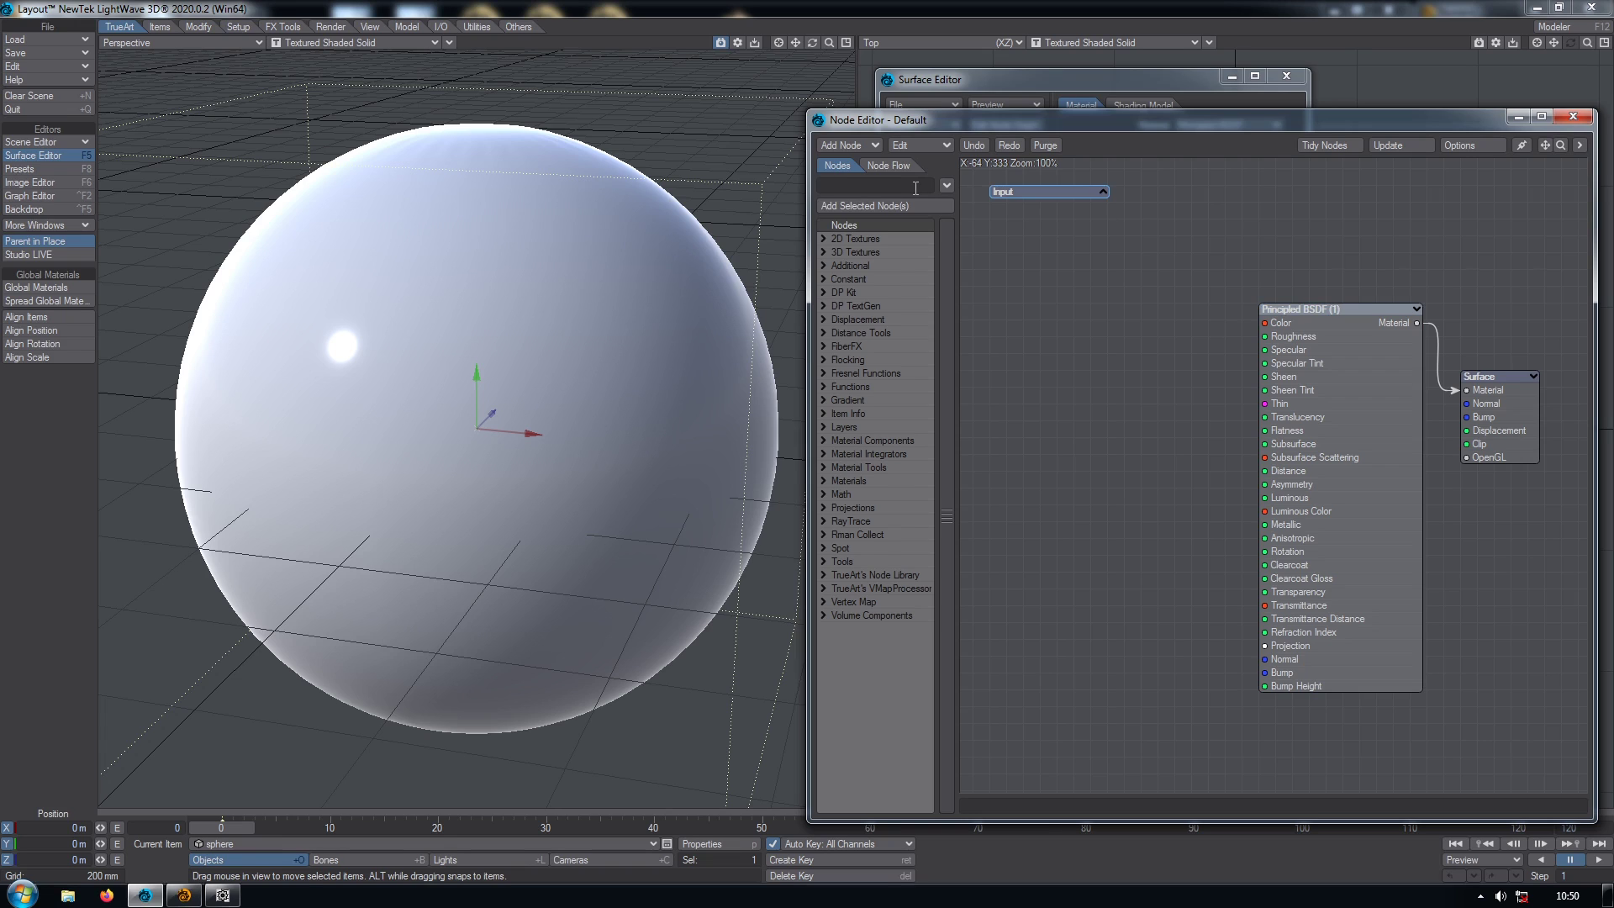
Add a 3D Checkerboard node, connect its Color to the Principled BSDF's Color, and turn on the VPR render preview
text(boar)
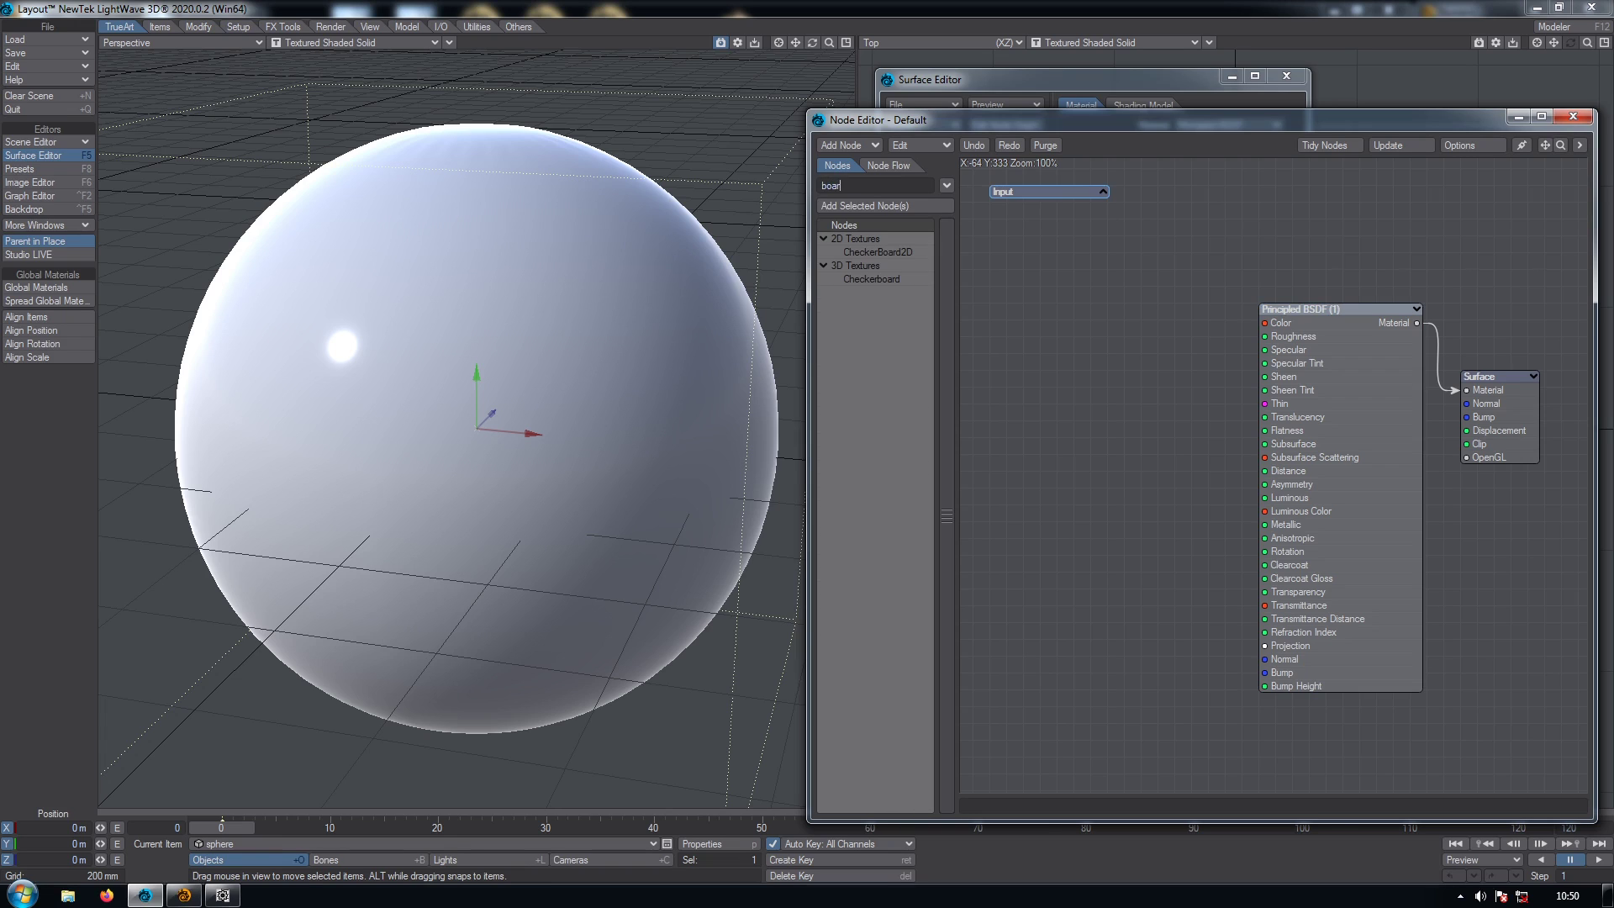
double_click(904, 280)
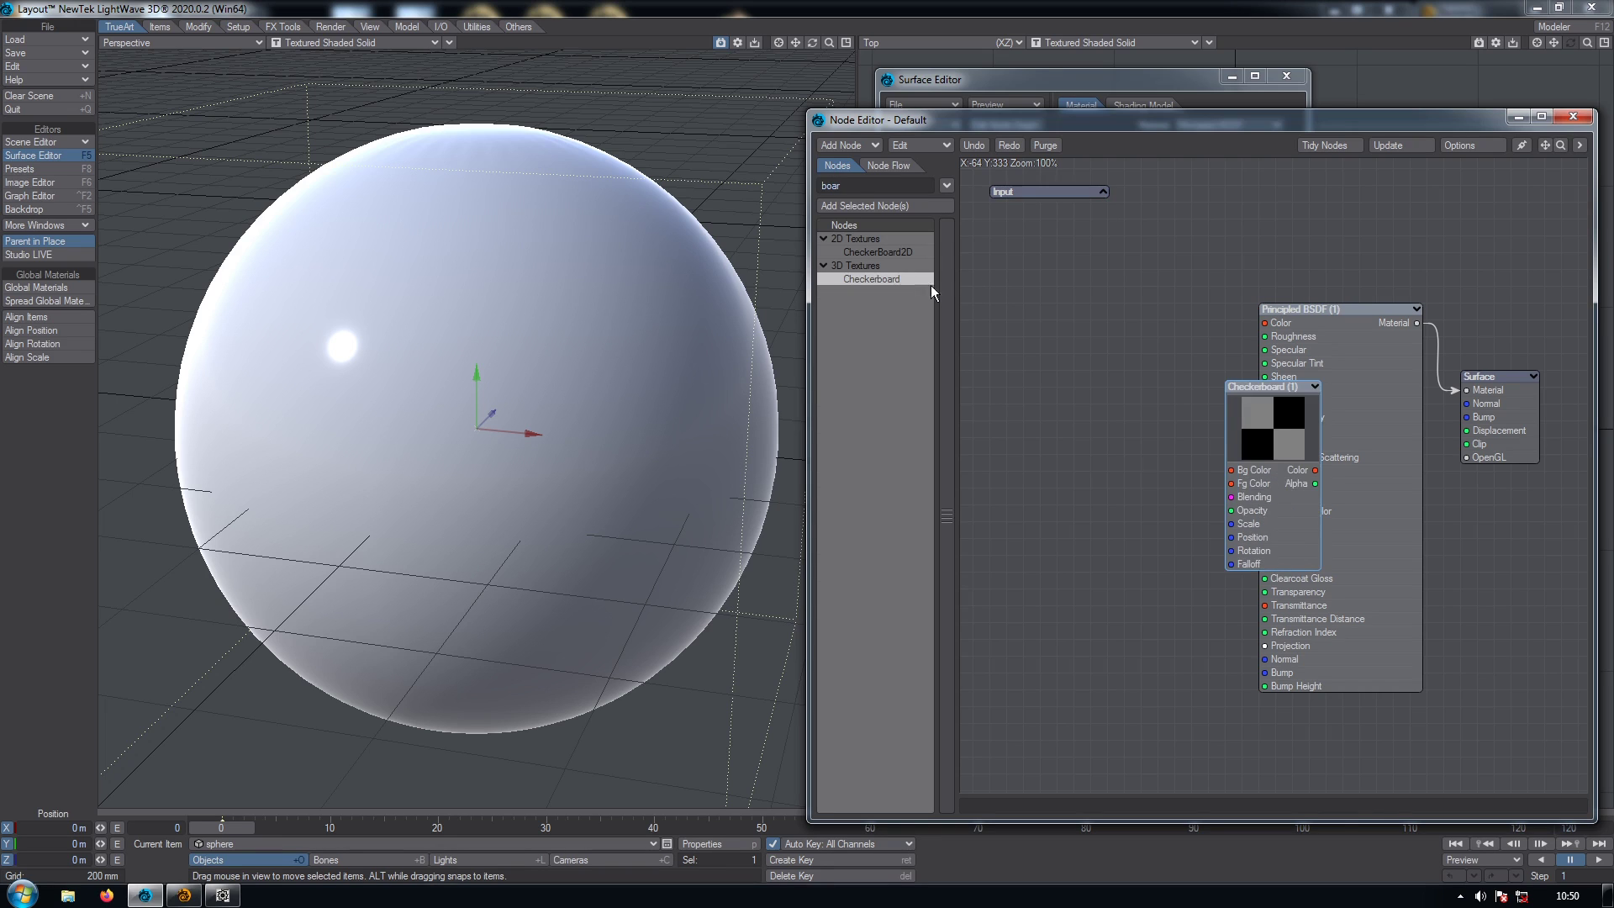
drag(1242, 420, 1076, 291)
drag(1145, 343, 1264, 323)
key(ctrl+F9)
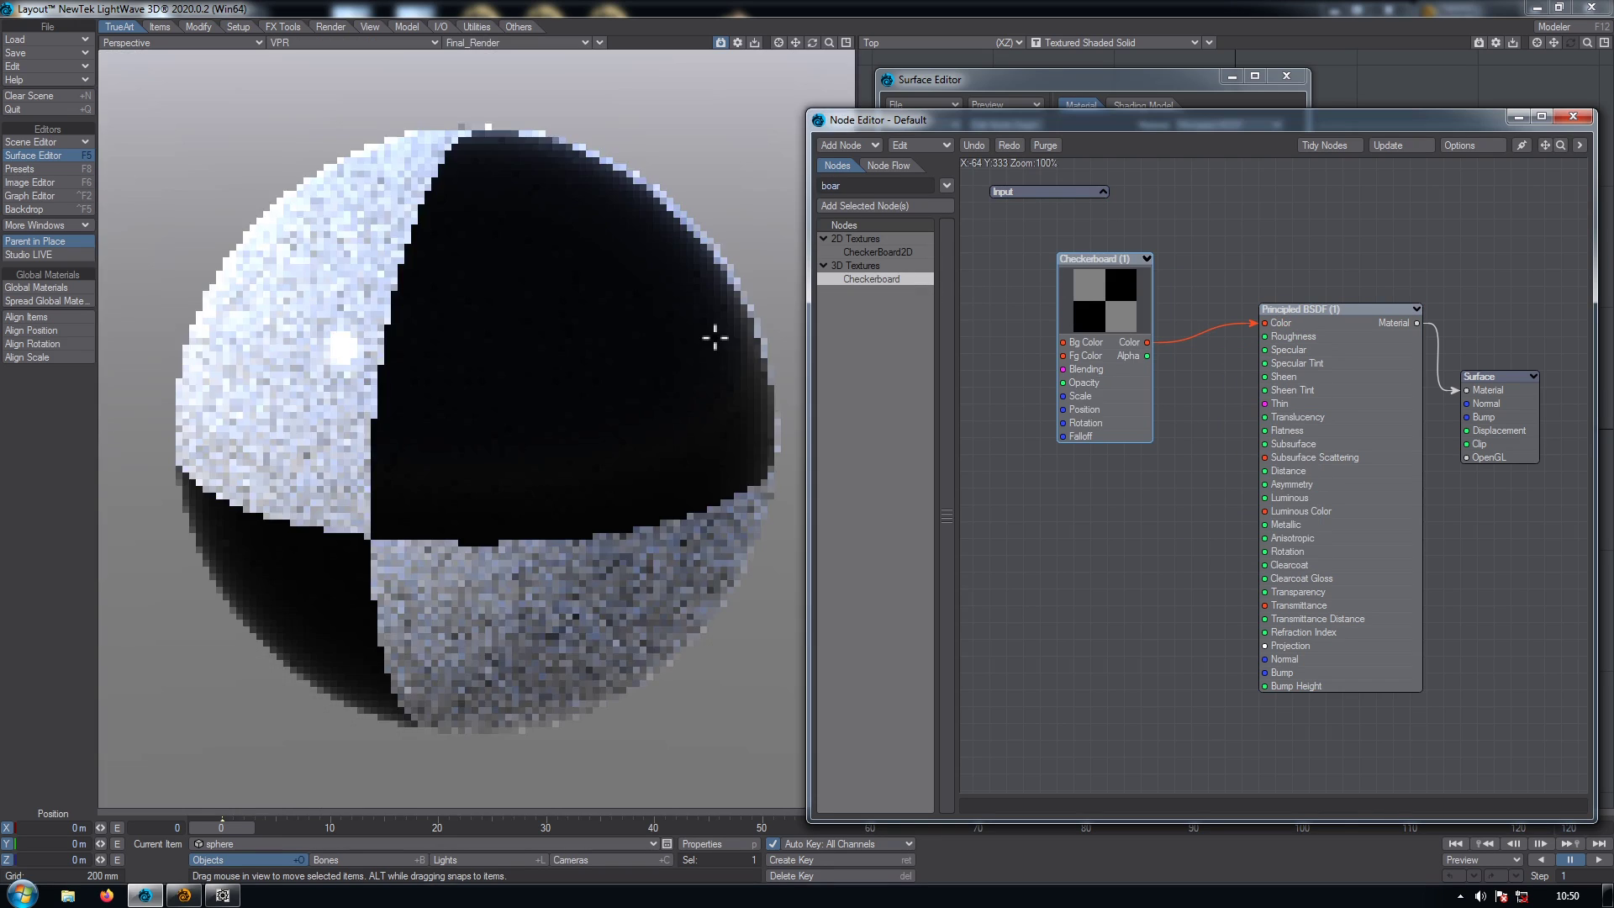
Set the Checkerboard texture's scale to 100 mm on X, Y and Z
double_click(1099, 331)
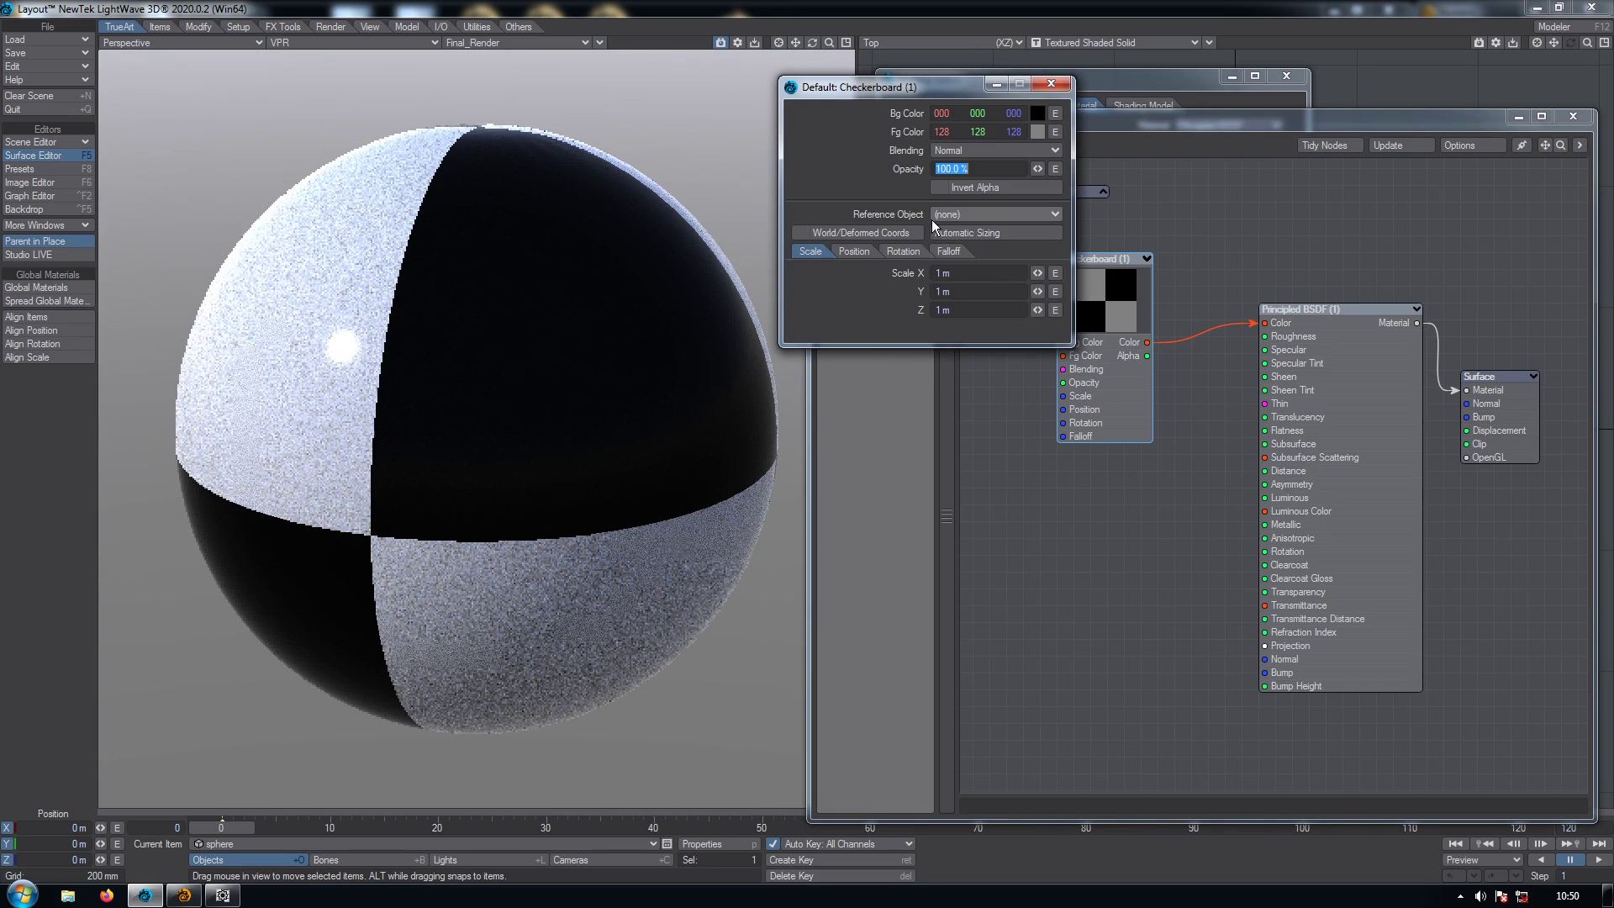
click(971, 272)
text(.1)
key(Tab)
text(.1)
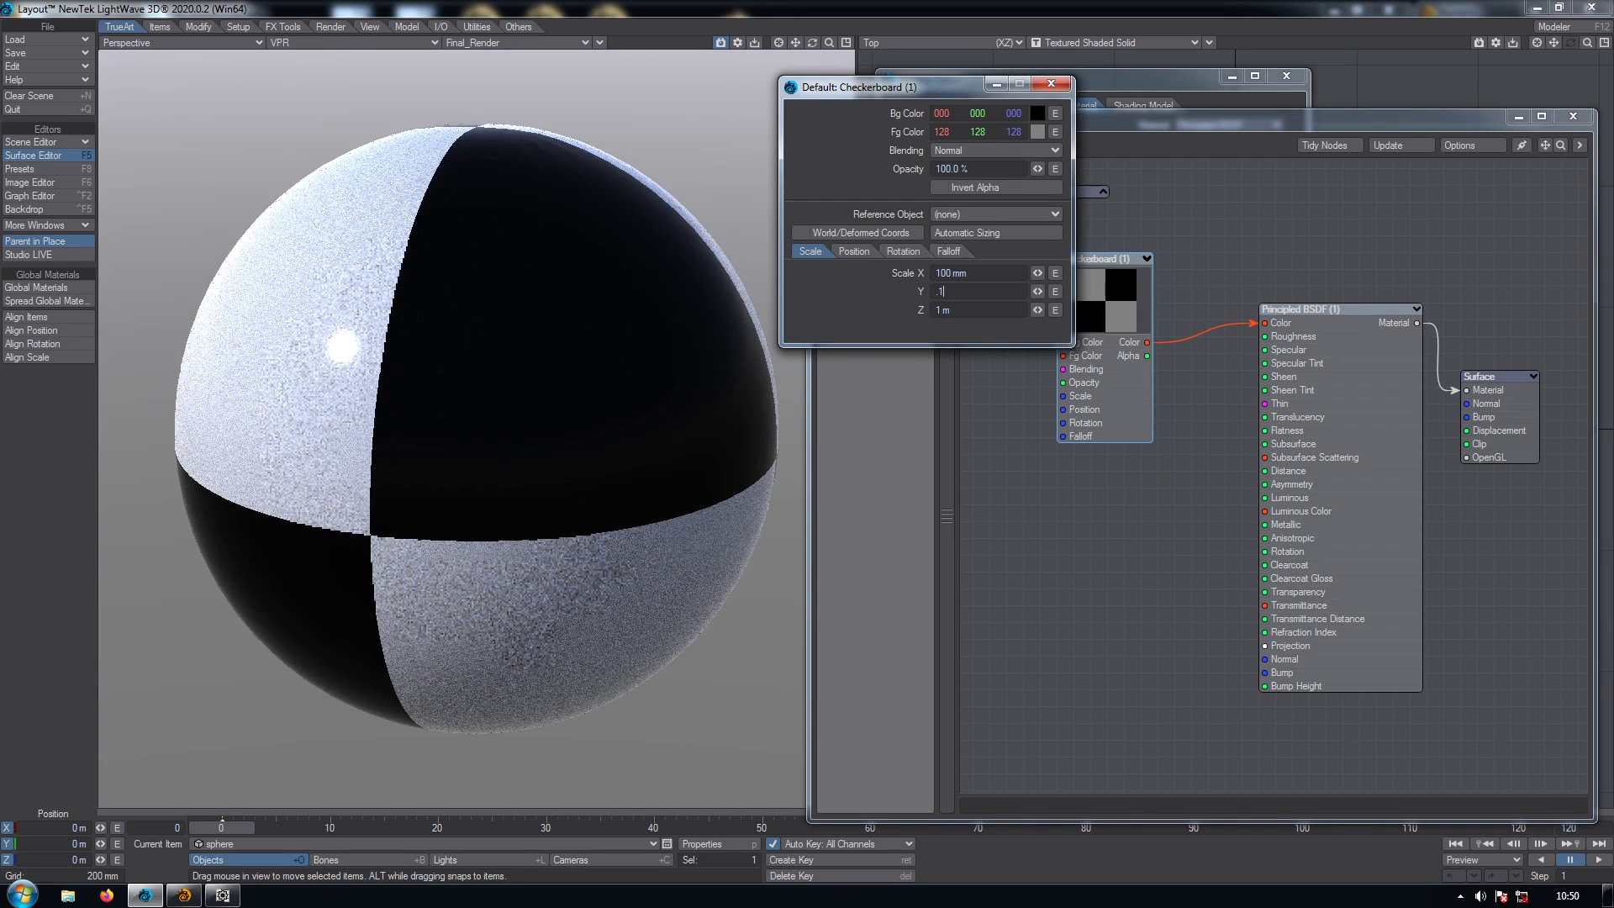
key(Tab)
text(.1)
key(Return)
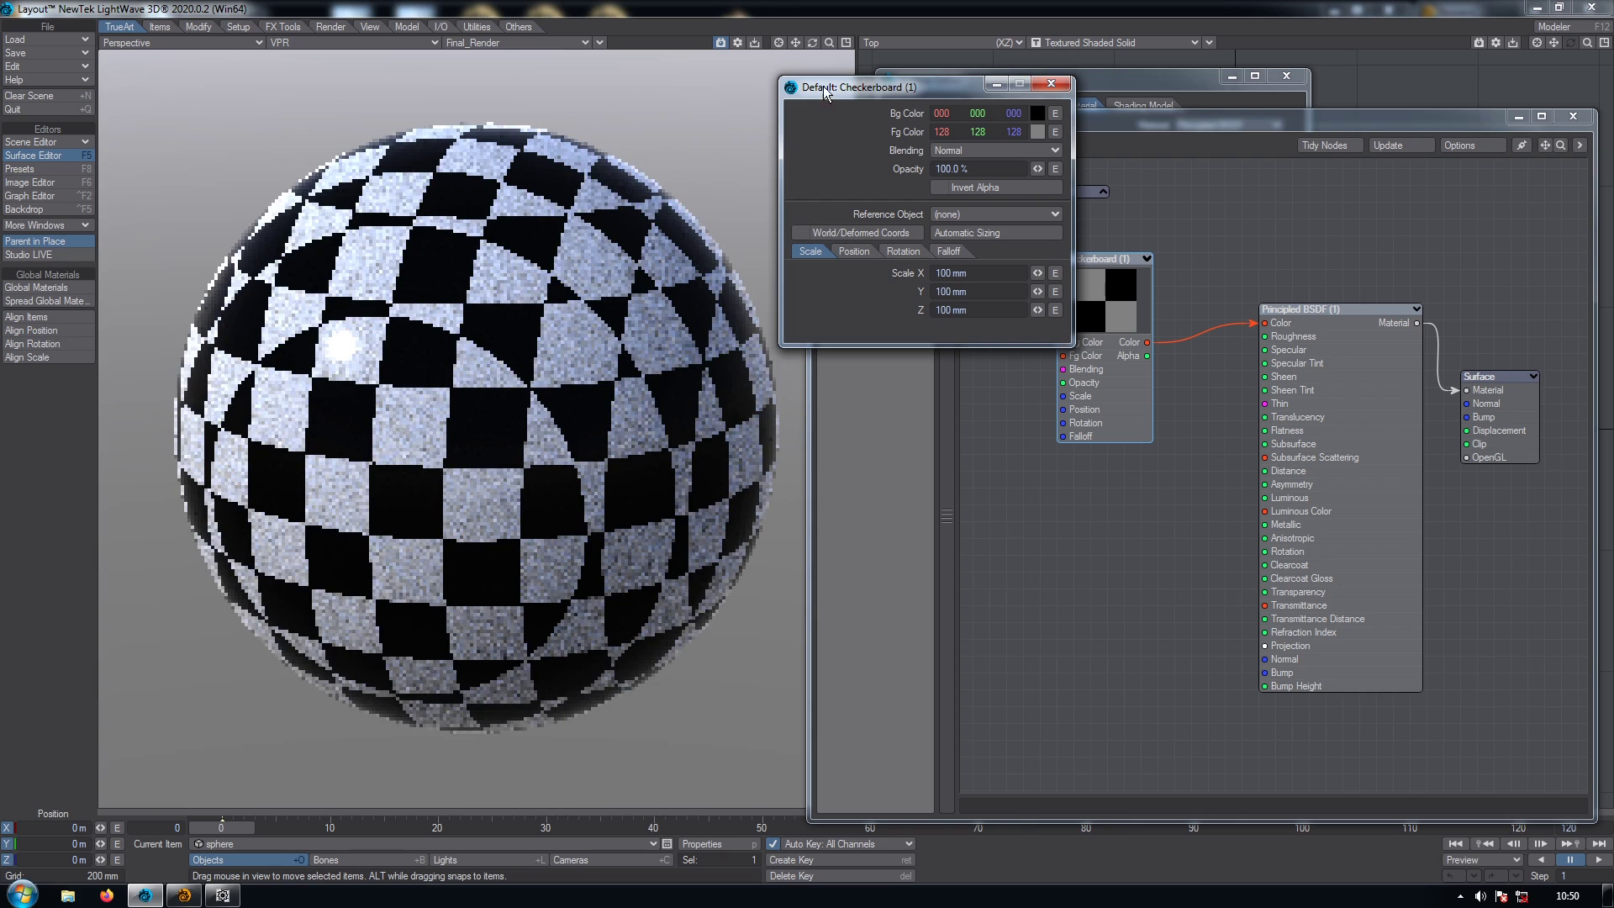
Set the Checkerboard texture's scale to 50 mm on all three axes and shift its node away from the Principled BSDF
click(811, 44)
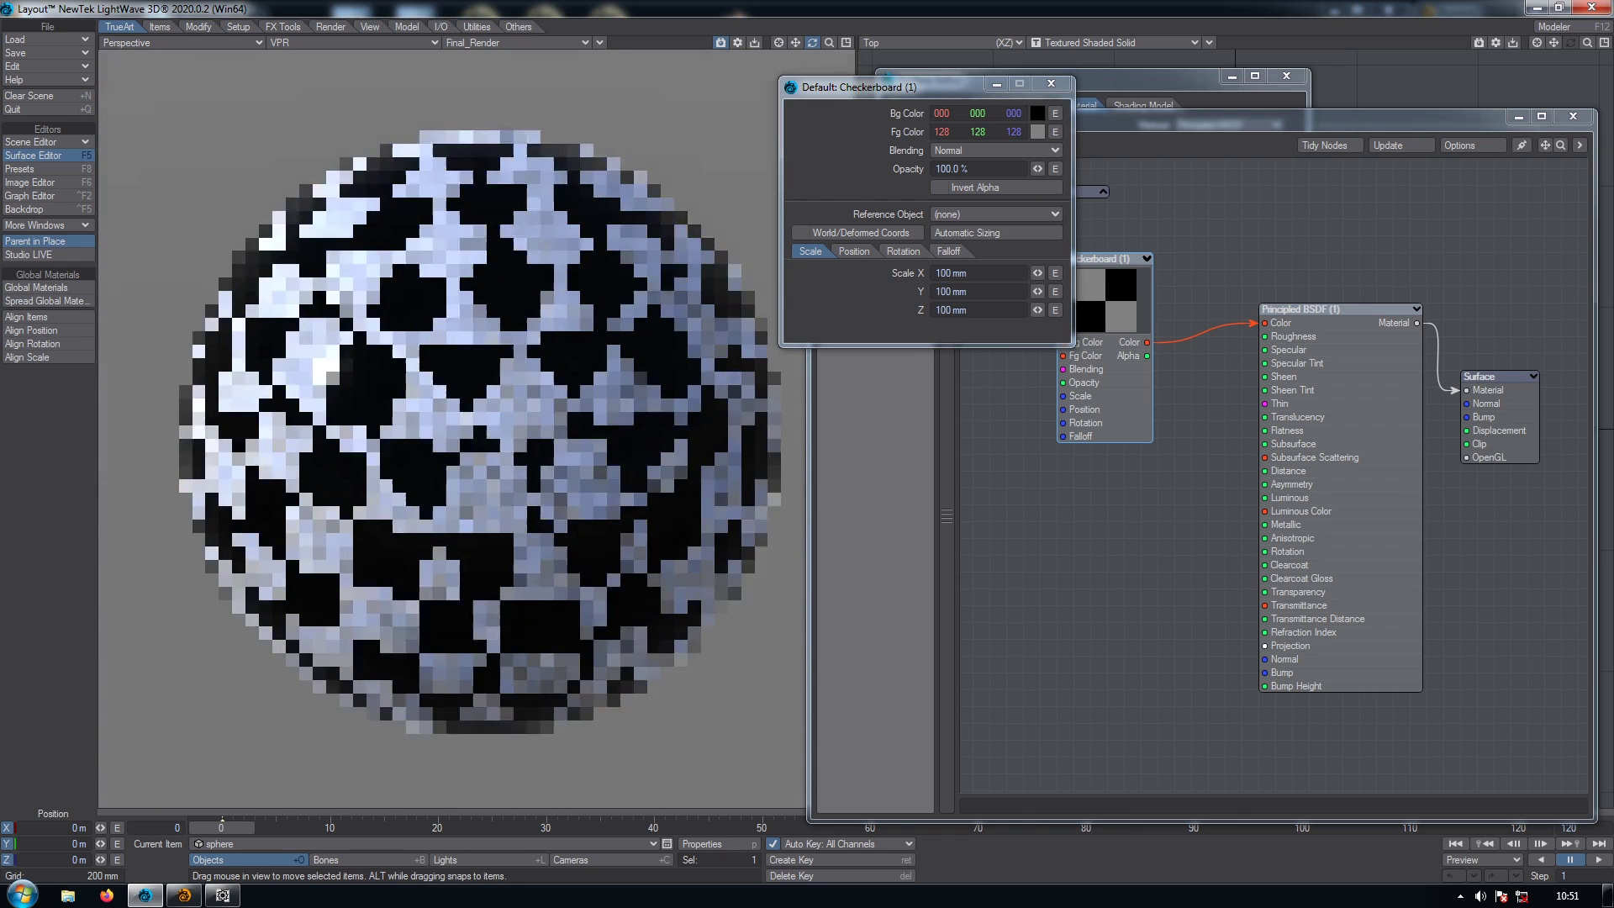
click(978, 277)
text(50)
key(Tab)
key(BackSpace)
text(.05)
key(Tab)
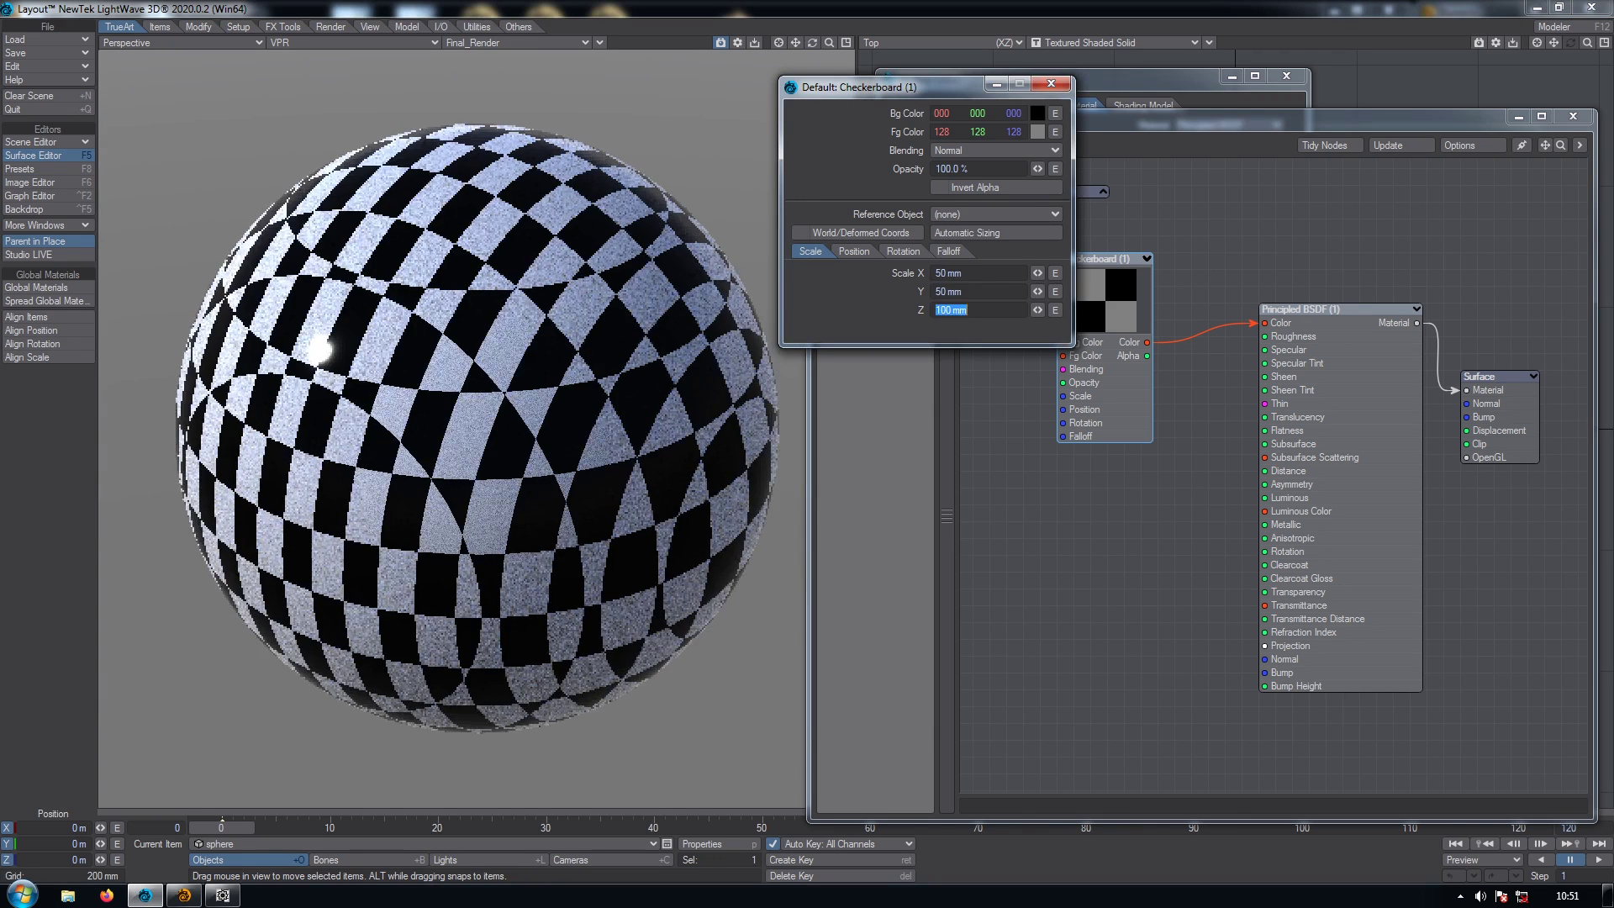
text(.5)
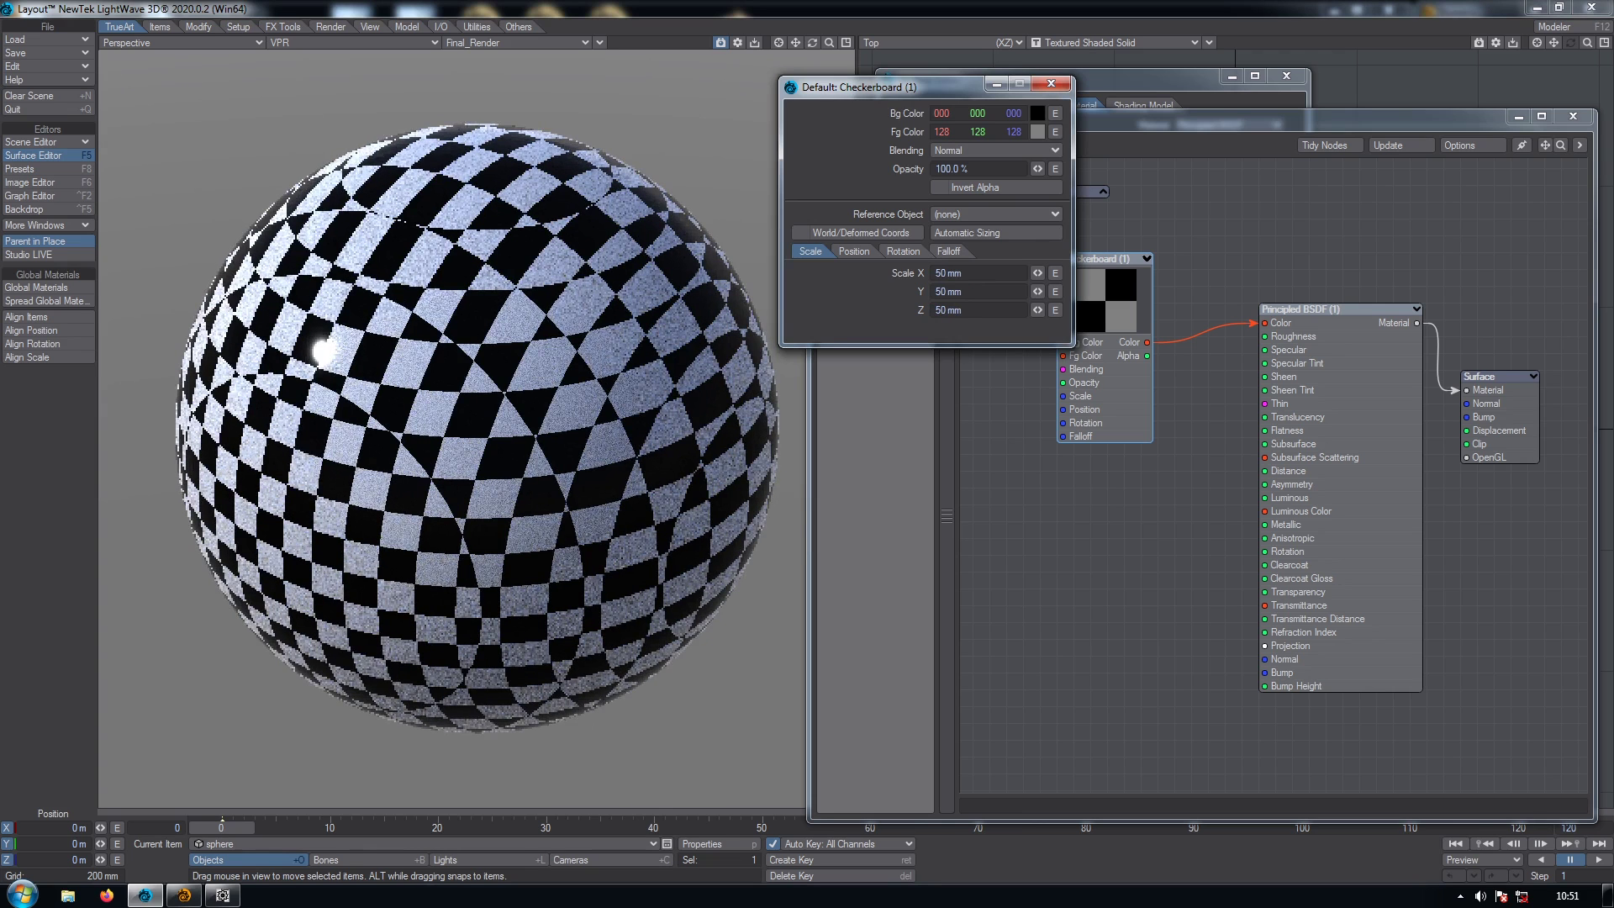
key(Return)
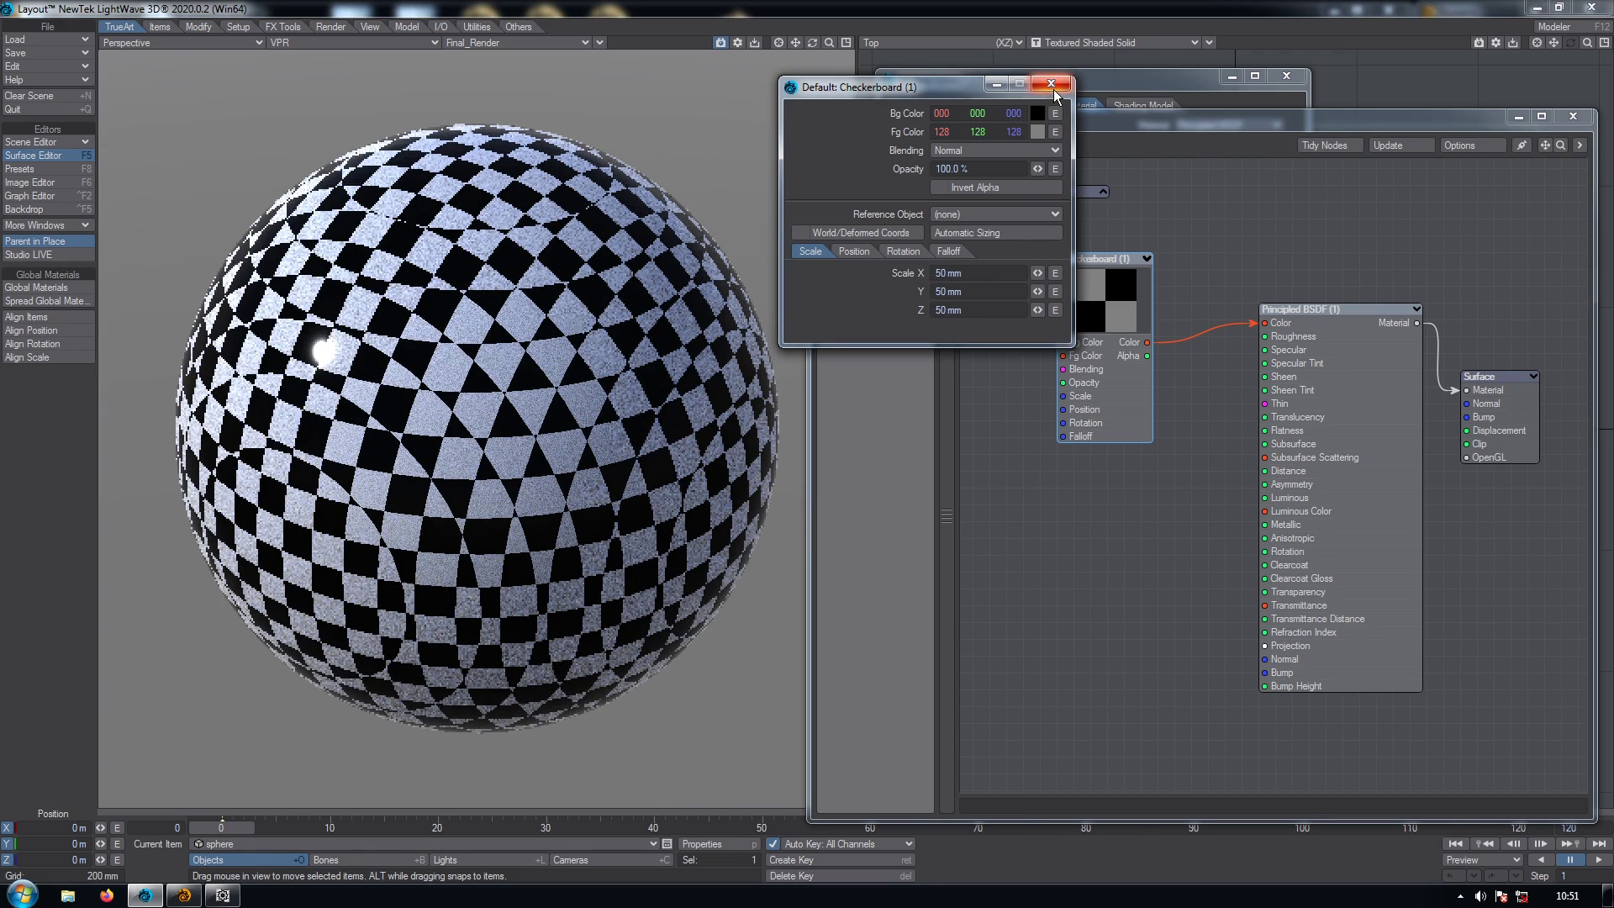
click(1052, 84)
drag(1114, 275, 1081, 278)
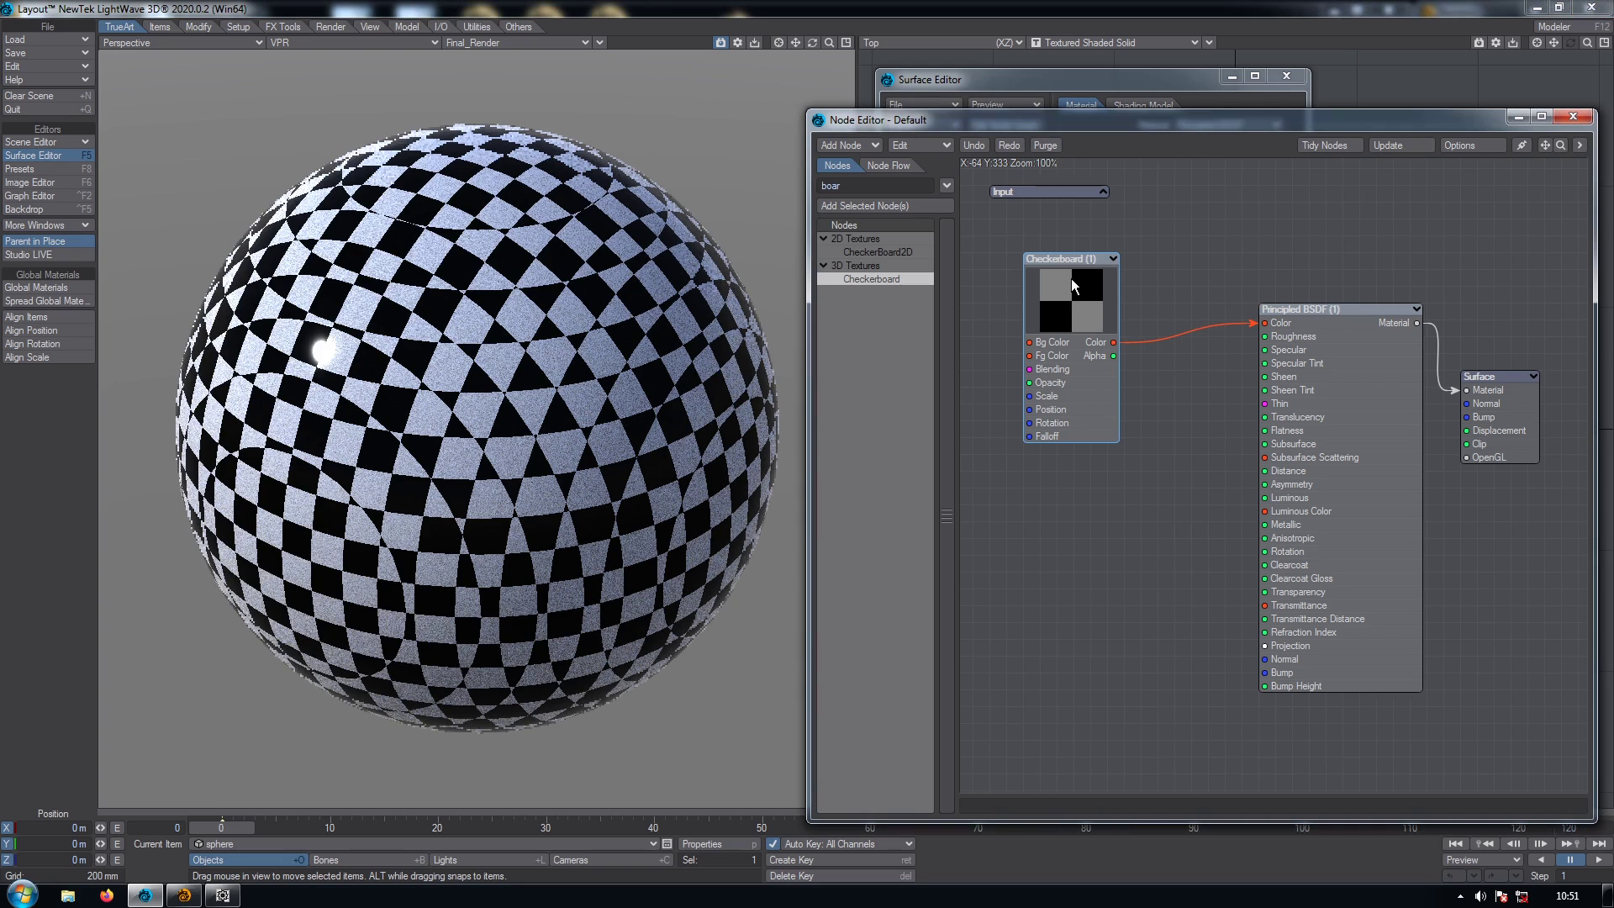
Switch to Modeler, select the Texture UV map, and display the sphere's UV layout in place of the perspective view
click(184, 895)
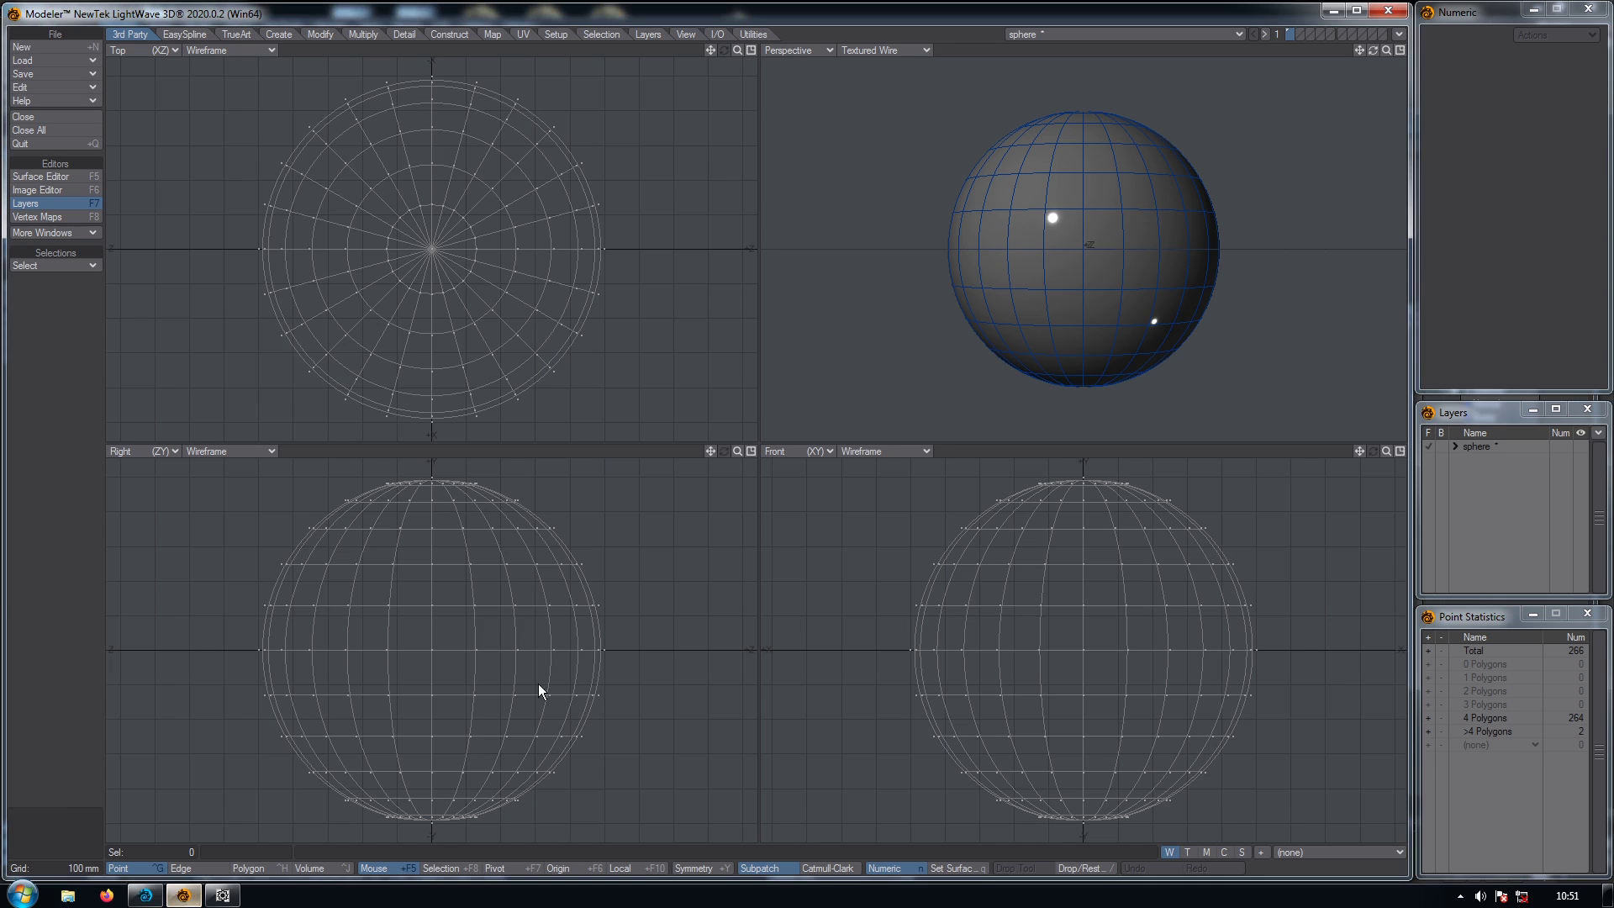
click(1279, 854)
click(1287, 866)
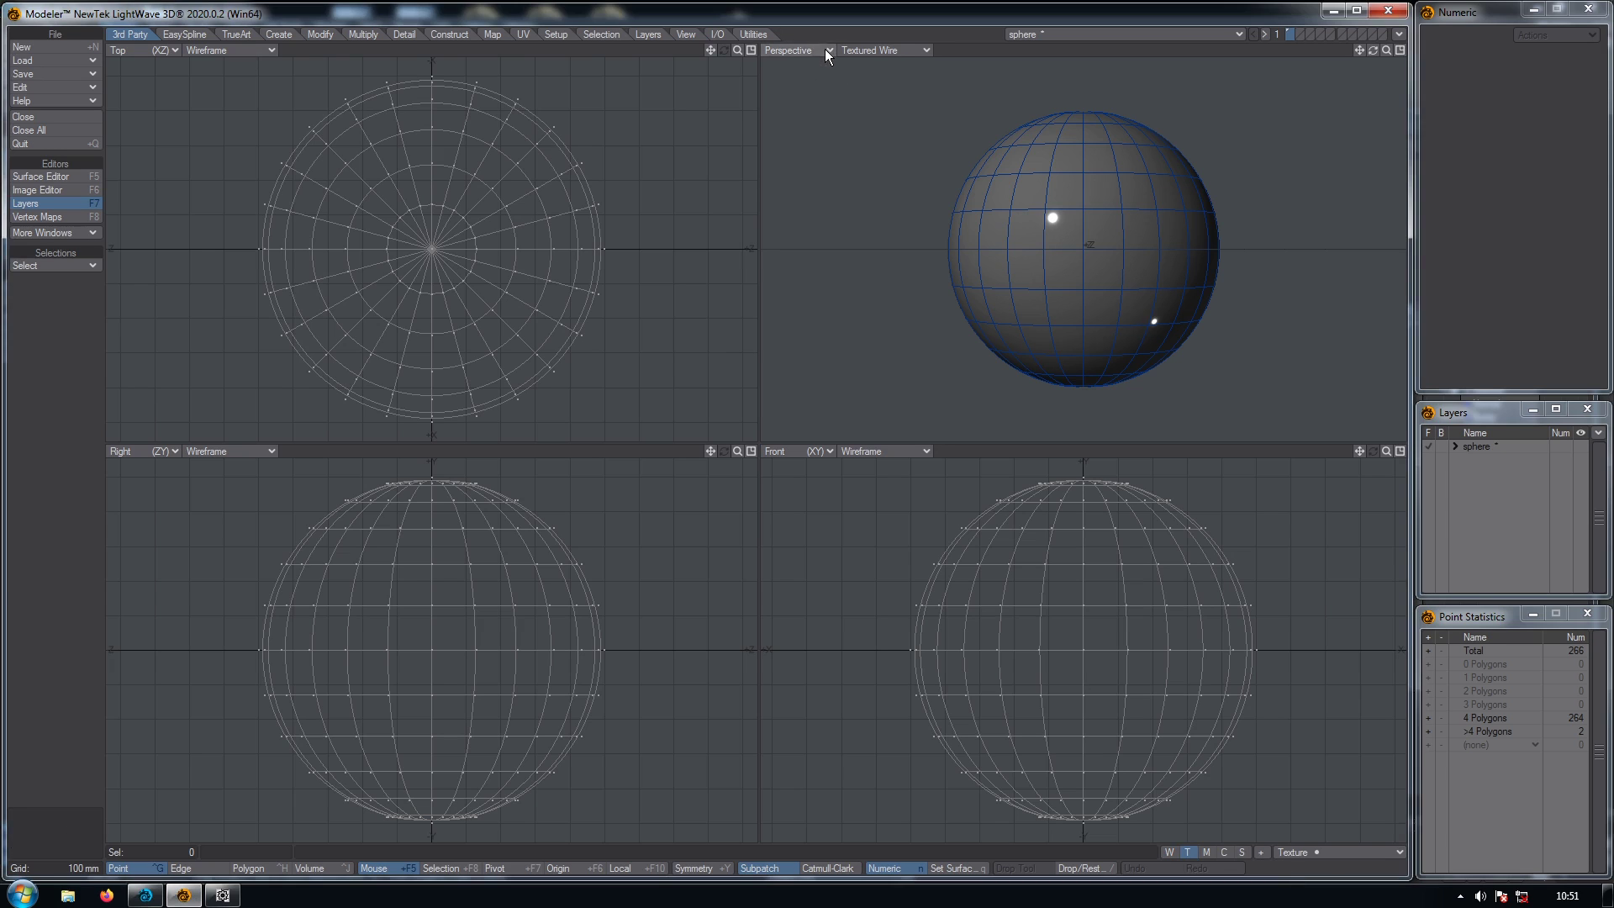
click(799, 50)
click(835, 128)
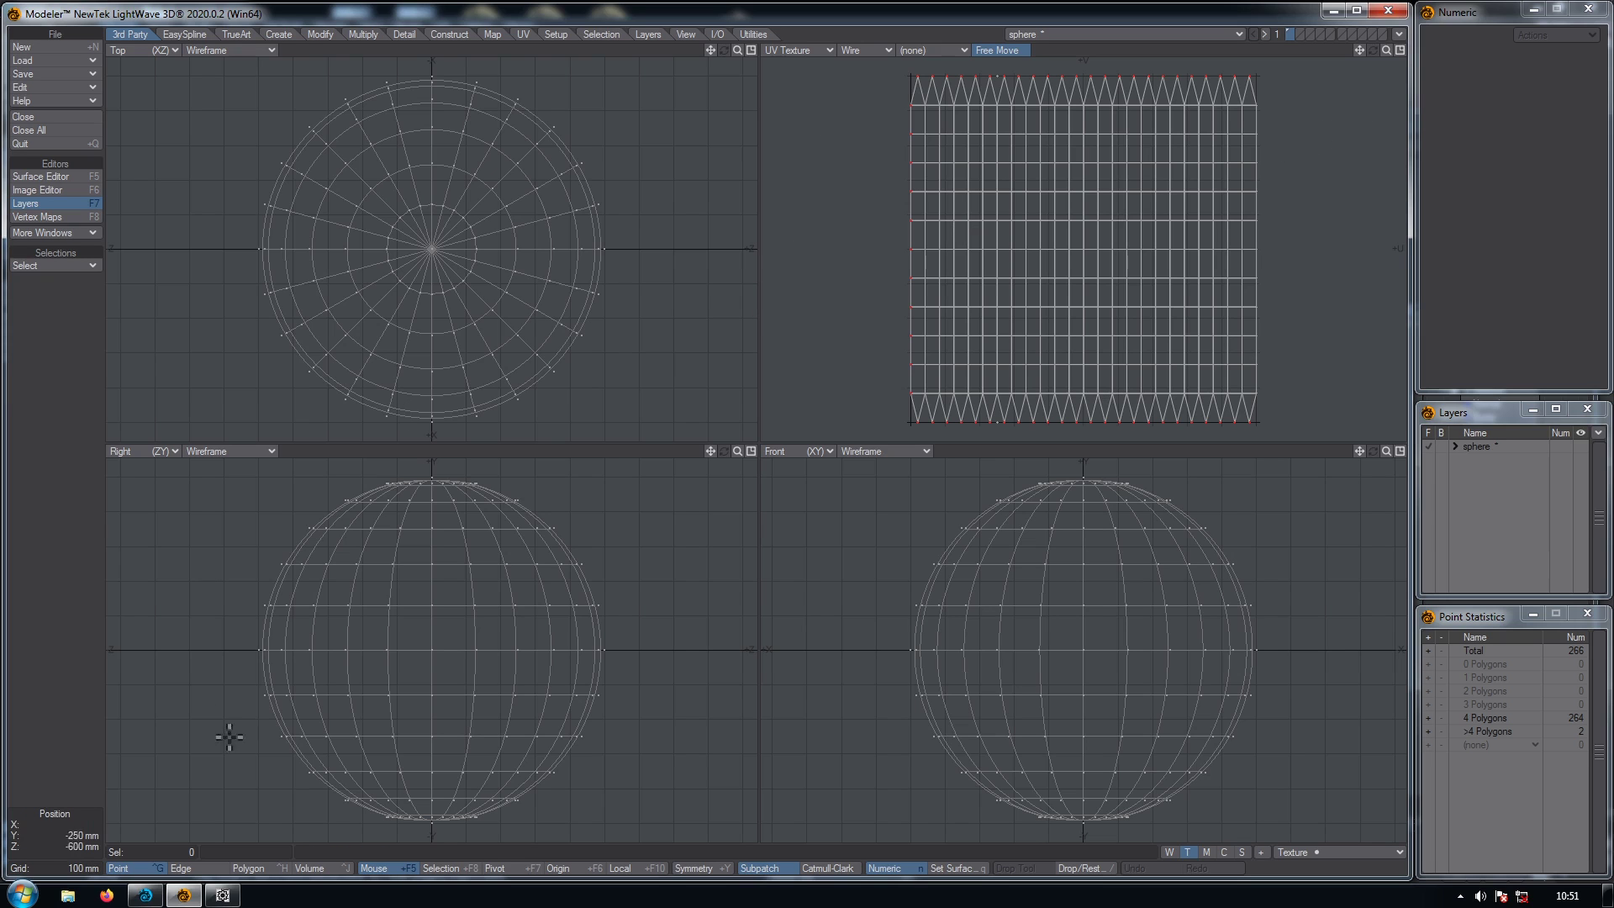
Switch back to Layout, add a Vertex Map UV Map node below the Checkerboard, and assign it the Texture UV map
click(145, 895)
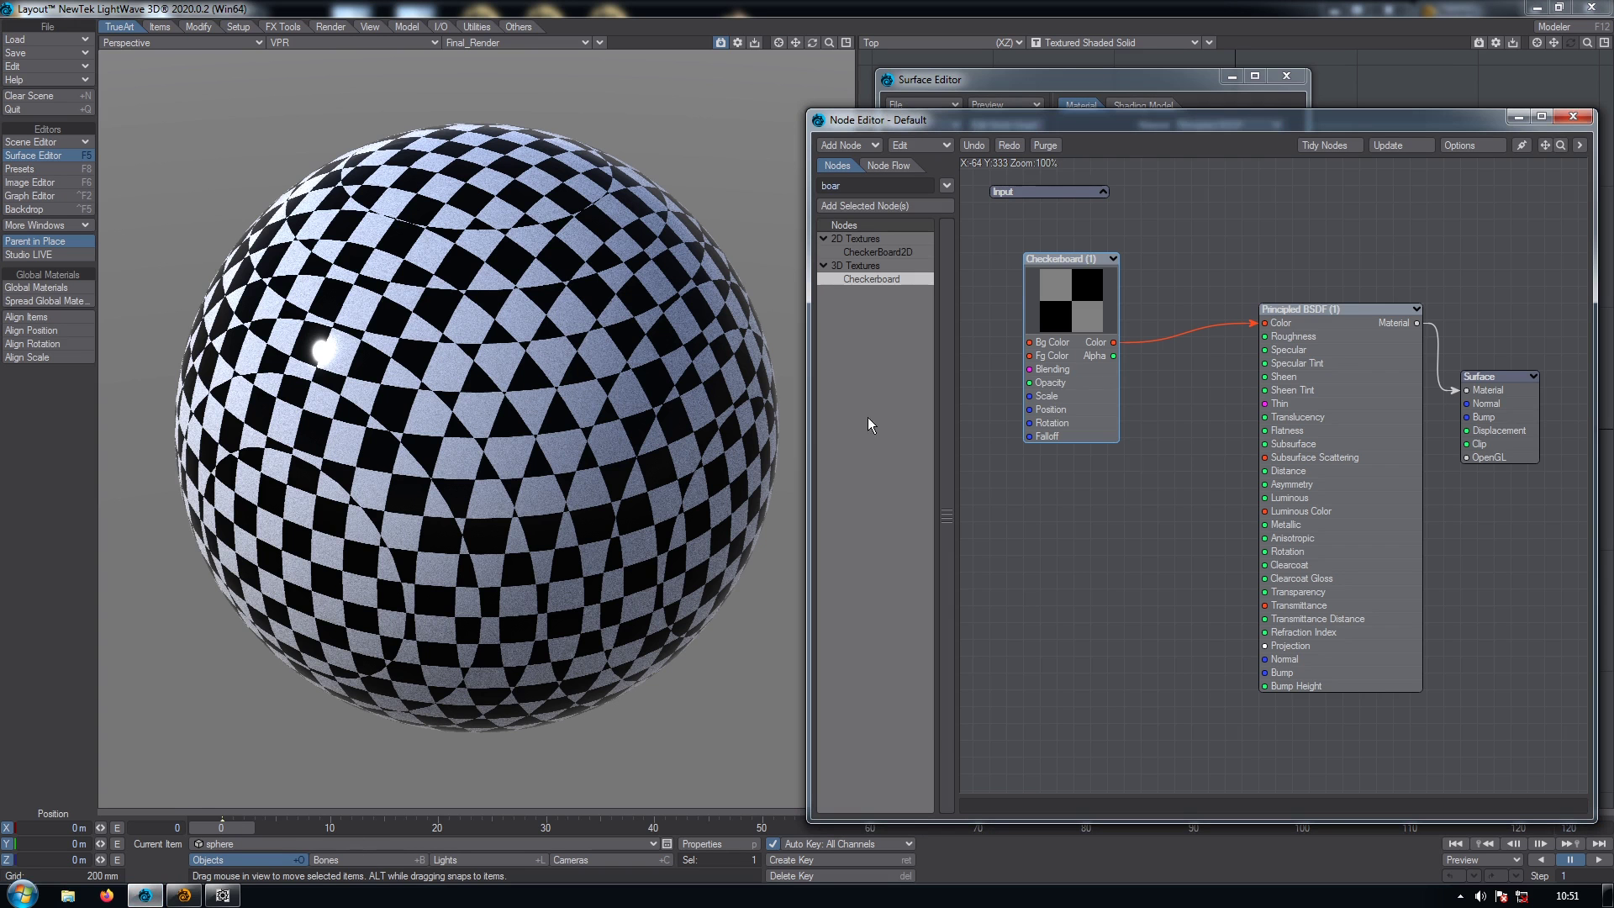
text(uv)
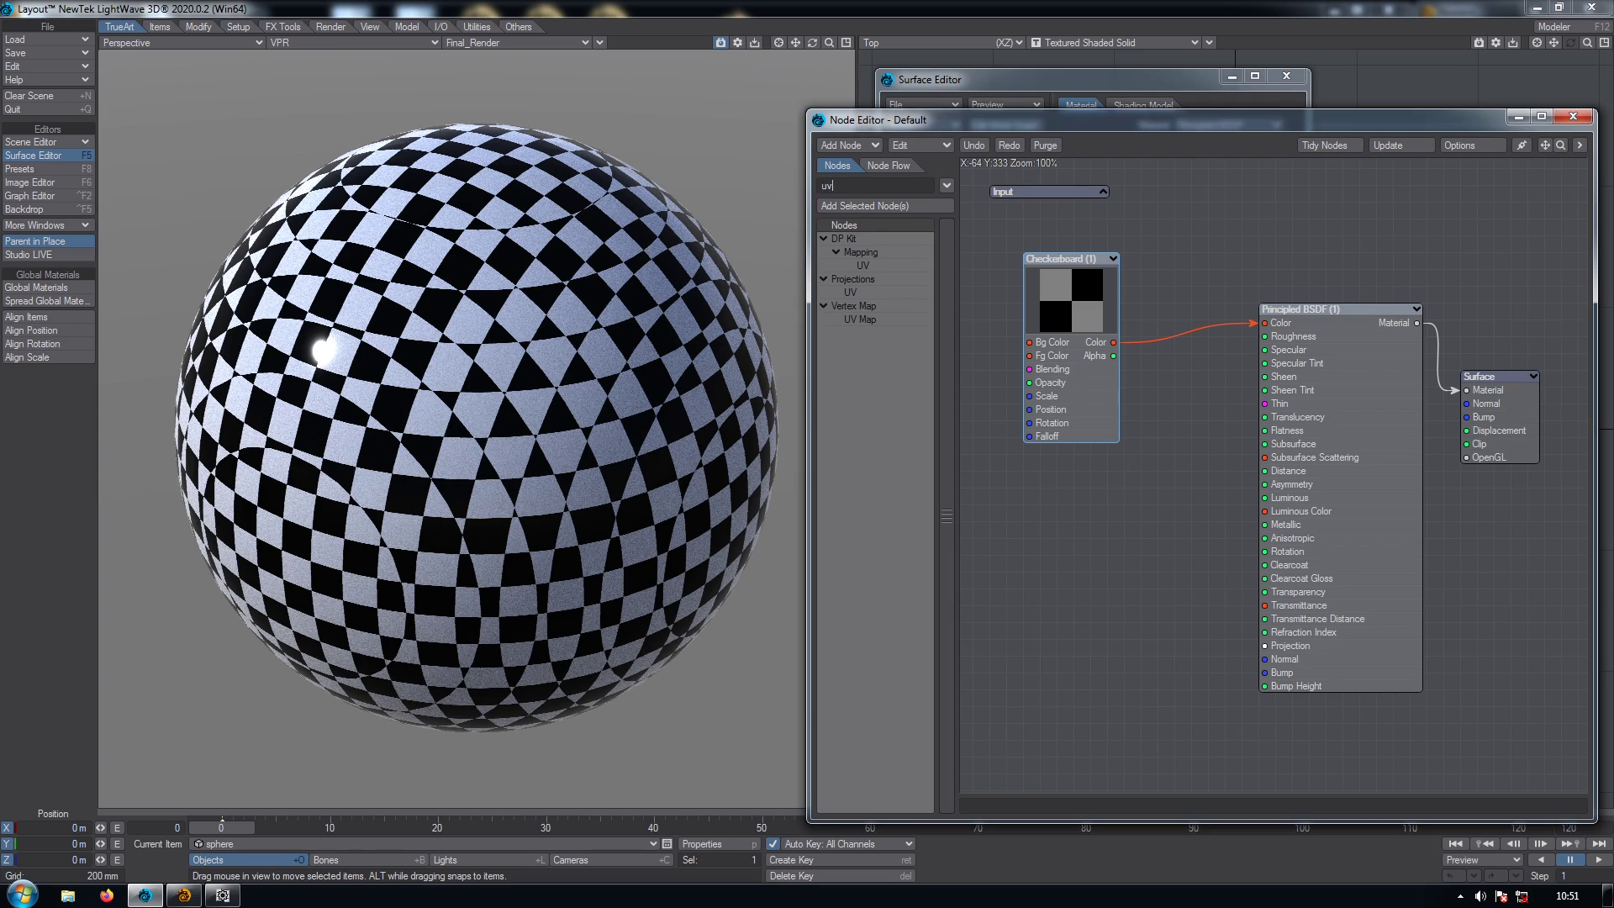
double_click(869, 319)
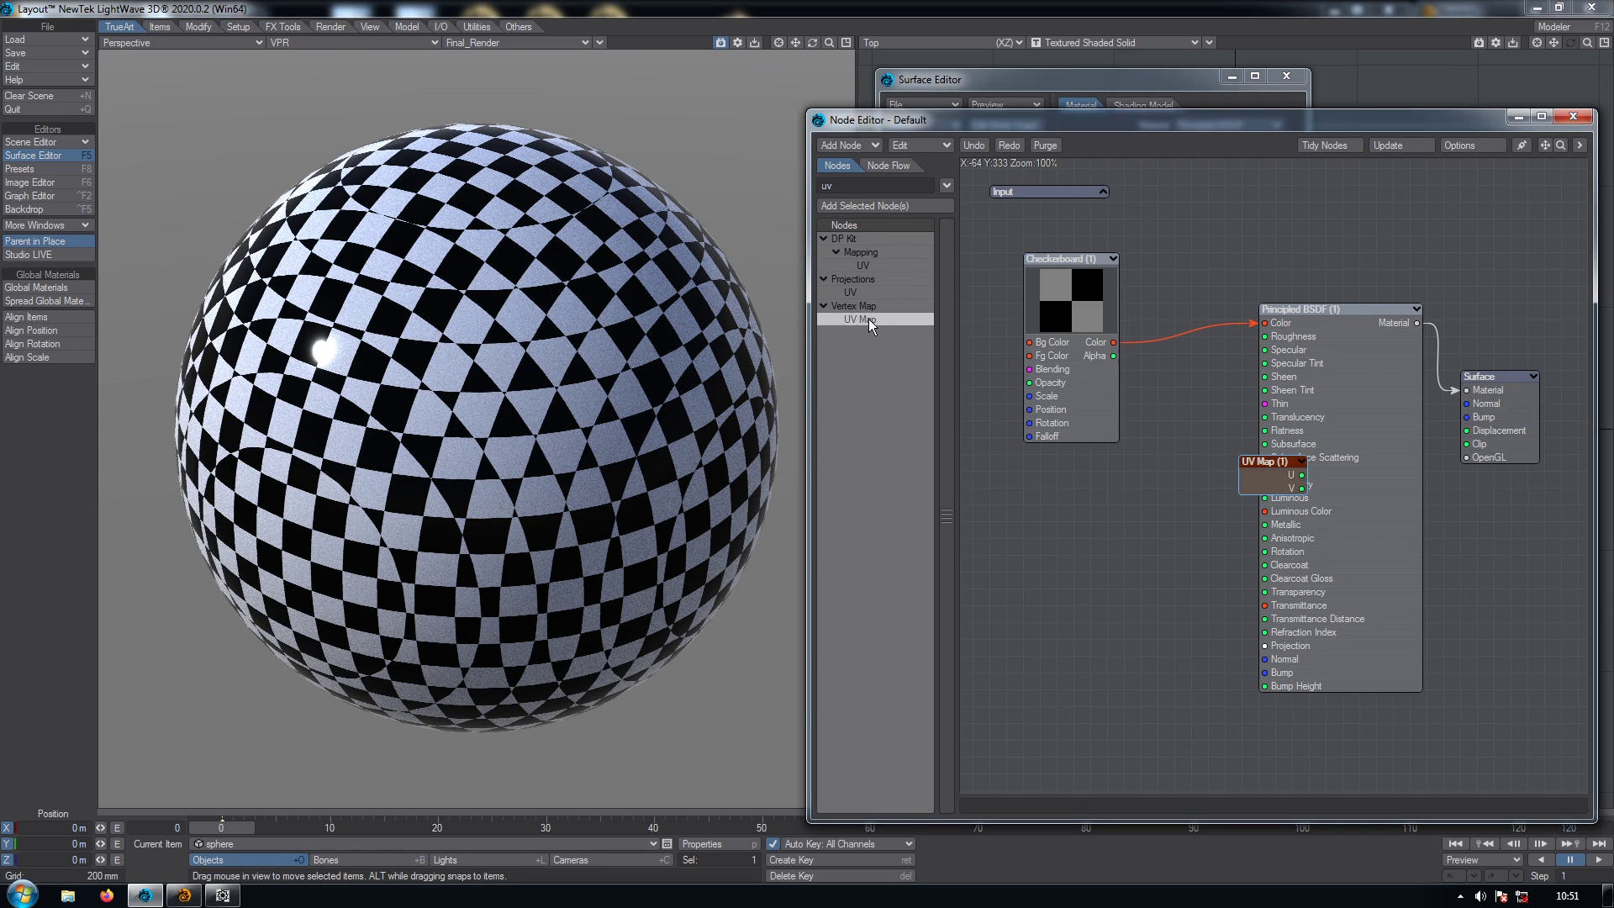
drag(1244, 474, 995, 595)
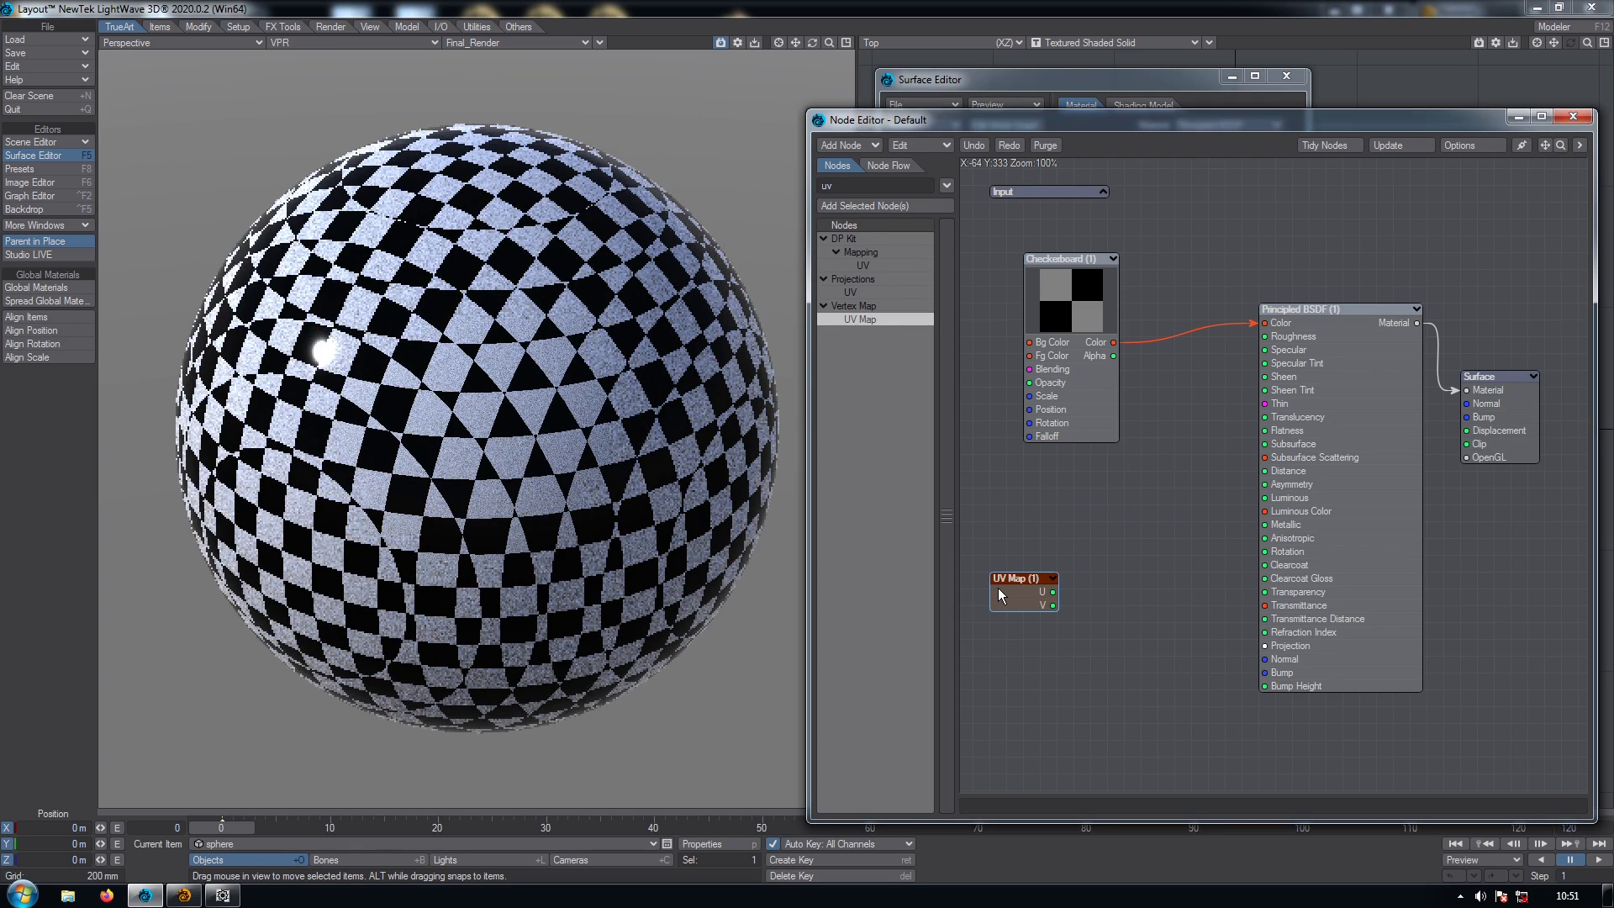
double_click(996, 587)
click(992, 114)
click(992, 125)
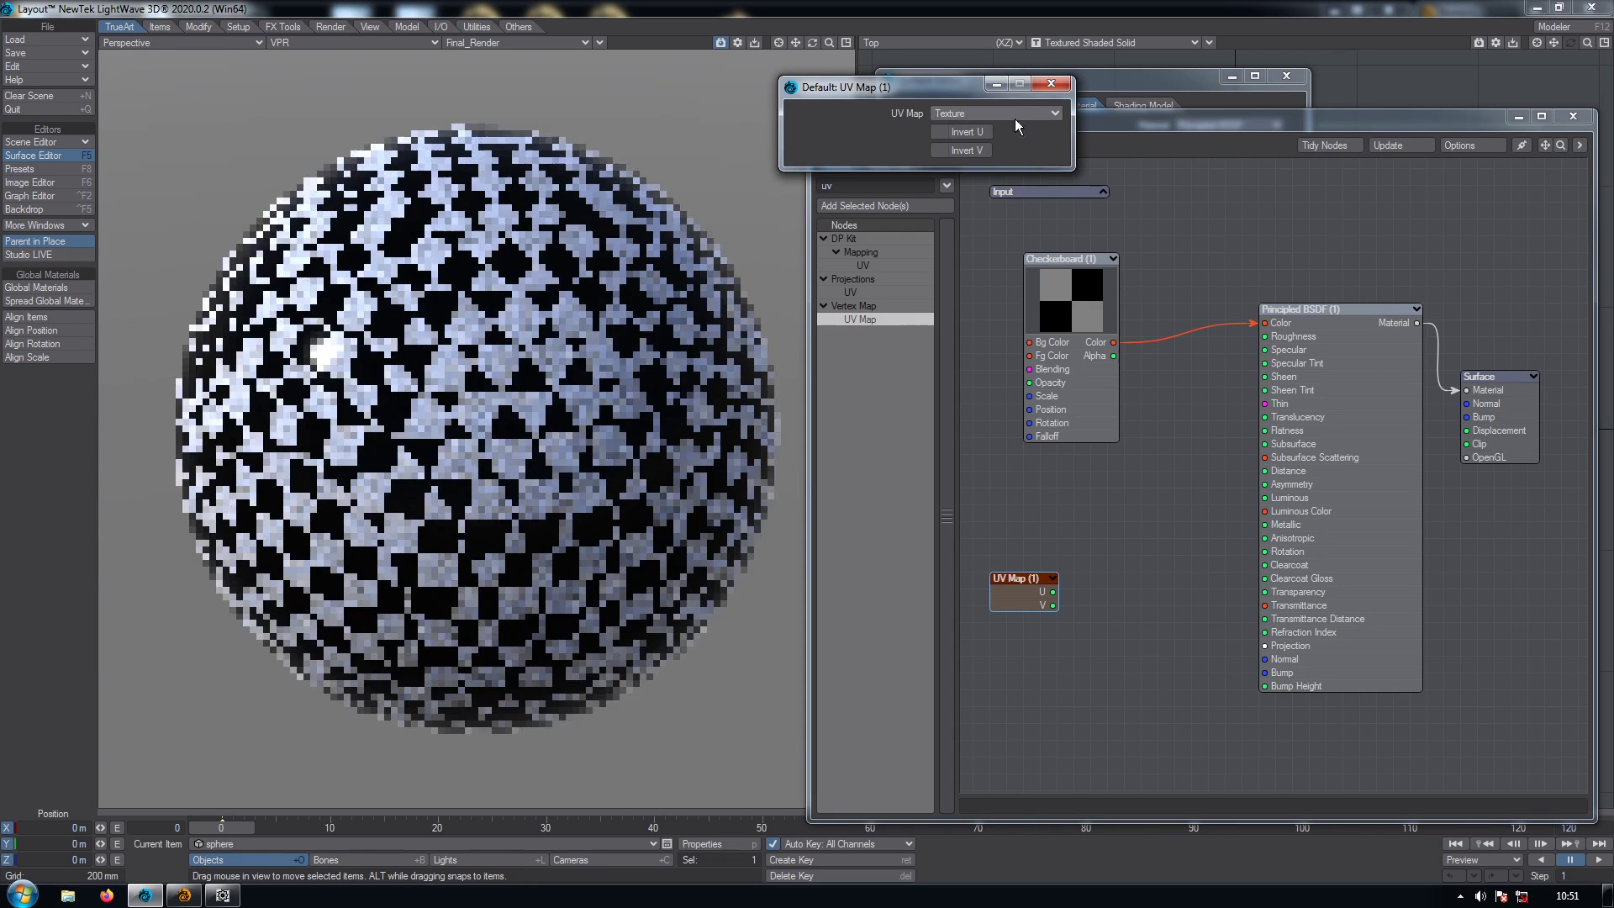
click(1051, 84)
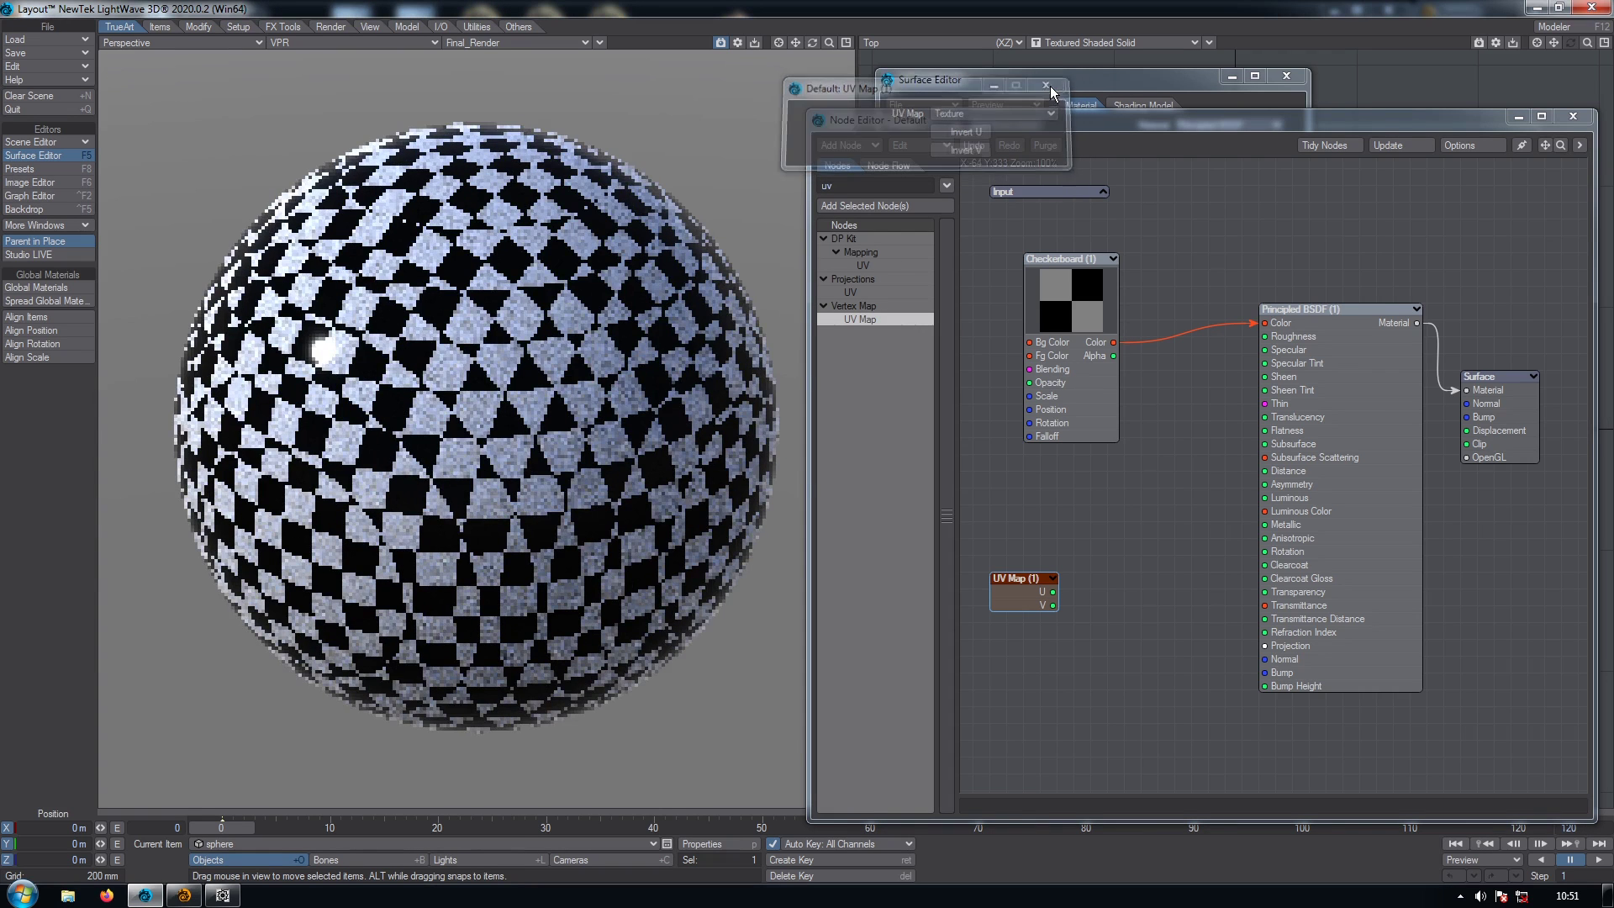
Add a Make Vector node beside the UV Map node and connect U to X and V to Y
click(899, 188)
text(make v)
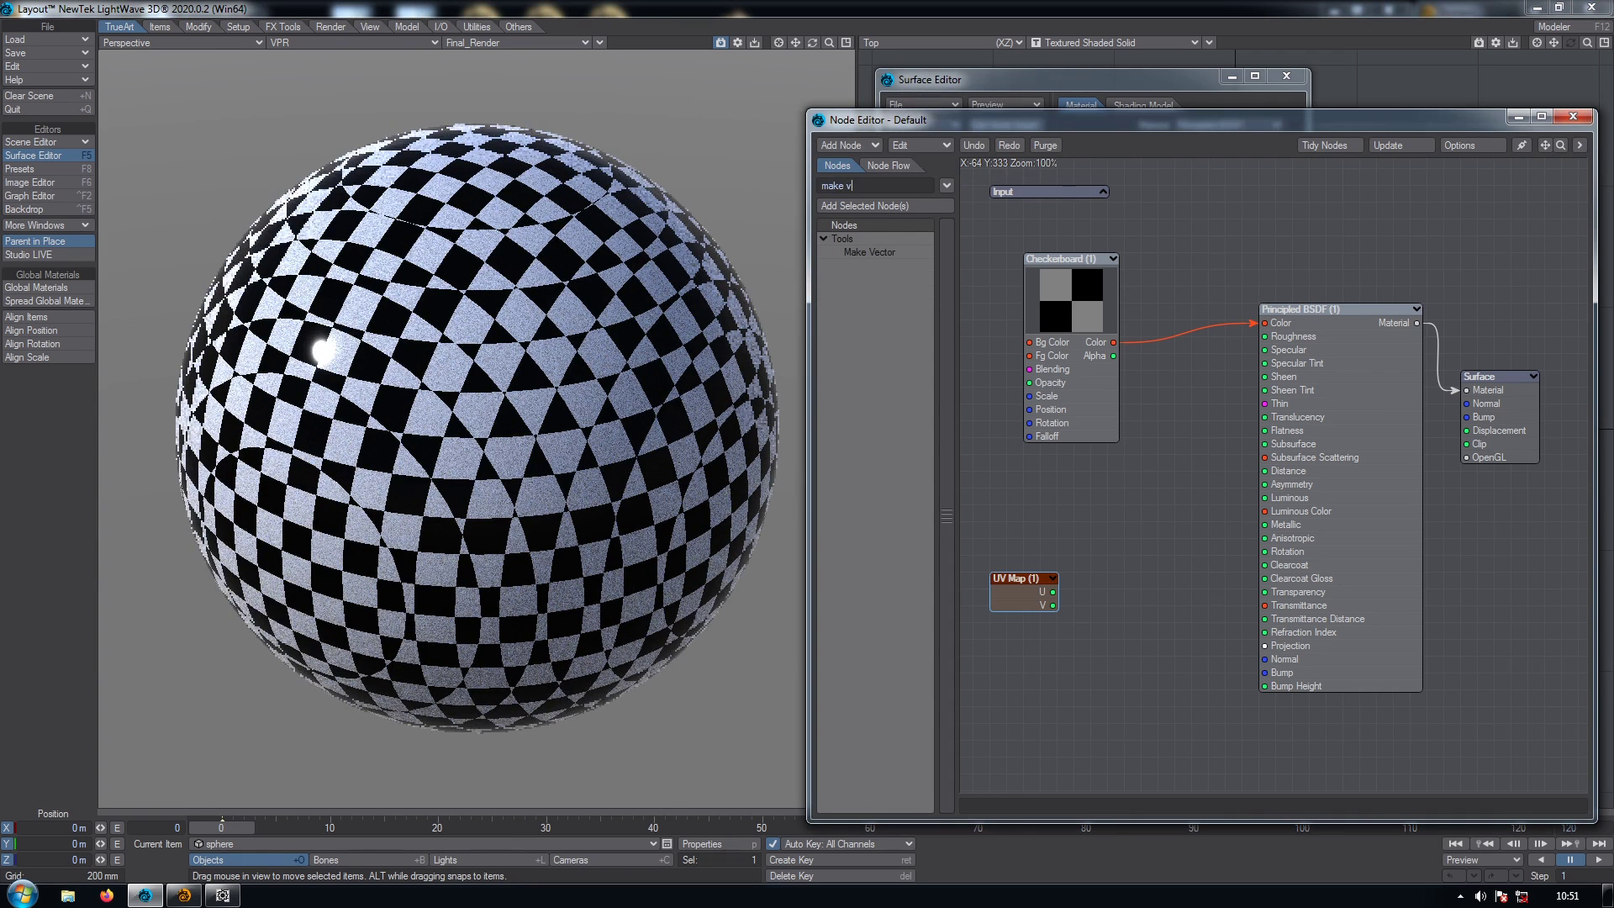
double_click(895, 251)
drag(1258, 482, 1096, 605)
Spread the Surface, Principled BSDF and Checkerboard nodes apart to make room between texture and material
drag(1481, 444, 1515, 376)
drag(1392, 383, 1442, 385)
drag(1073, 332, 1022, 330)
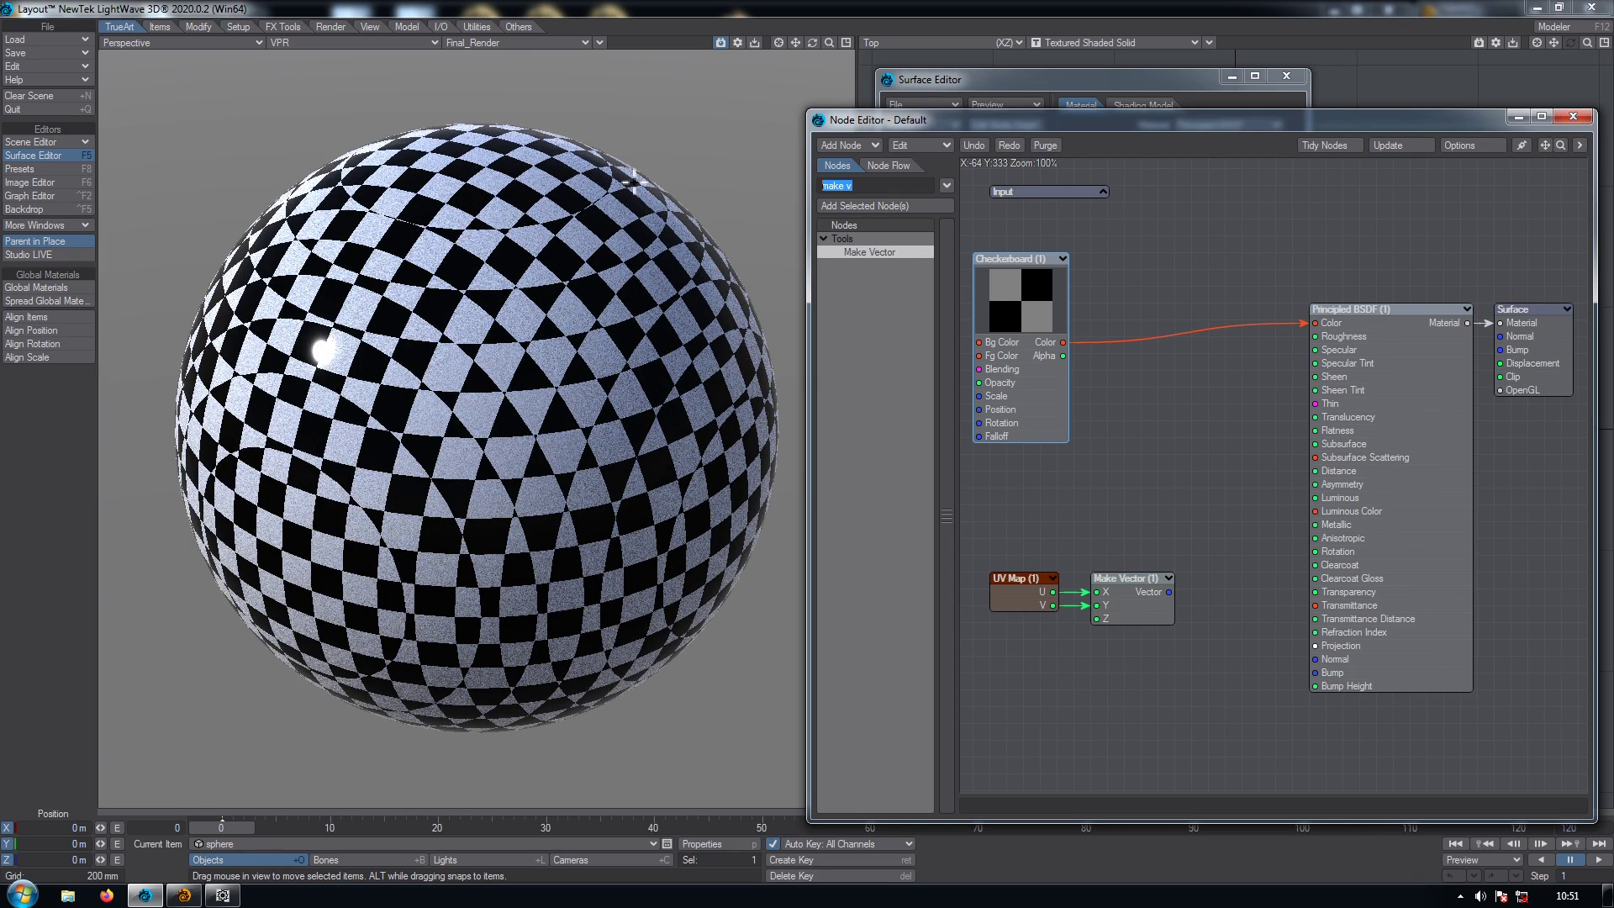
Insert a color Replace Spot node between the Checkerboard and the BSDF's Color, feeding Make Vector's output into its World Position
text(replace)
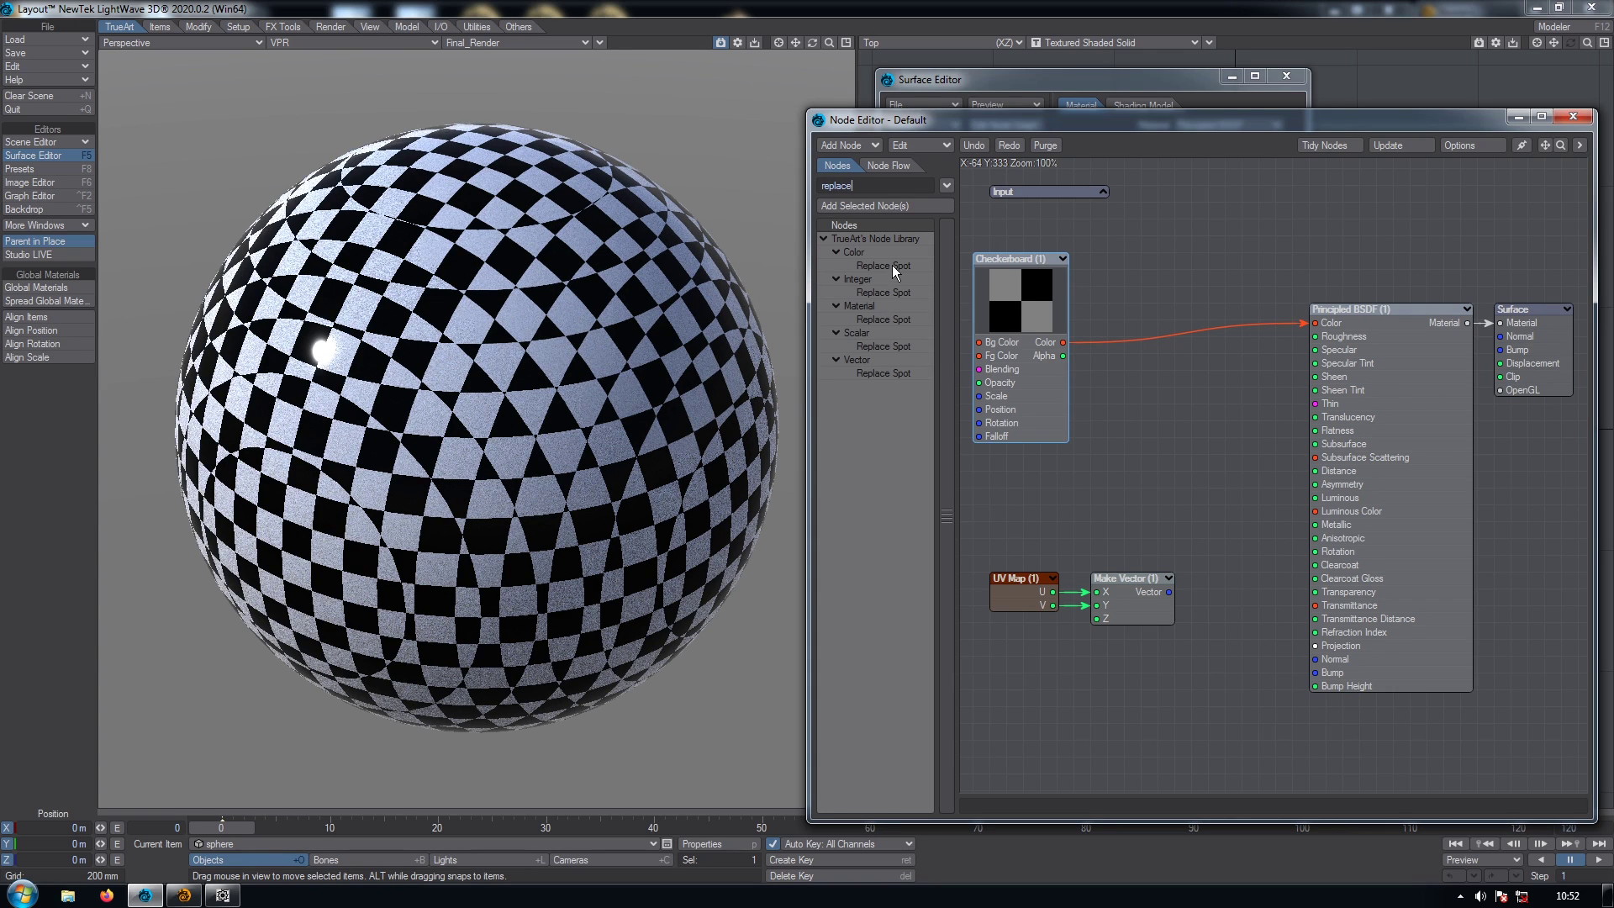
double_click(890, 264)
drag(1265, 484, 1213, 401)
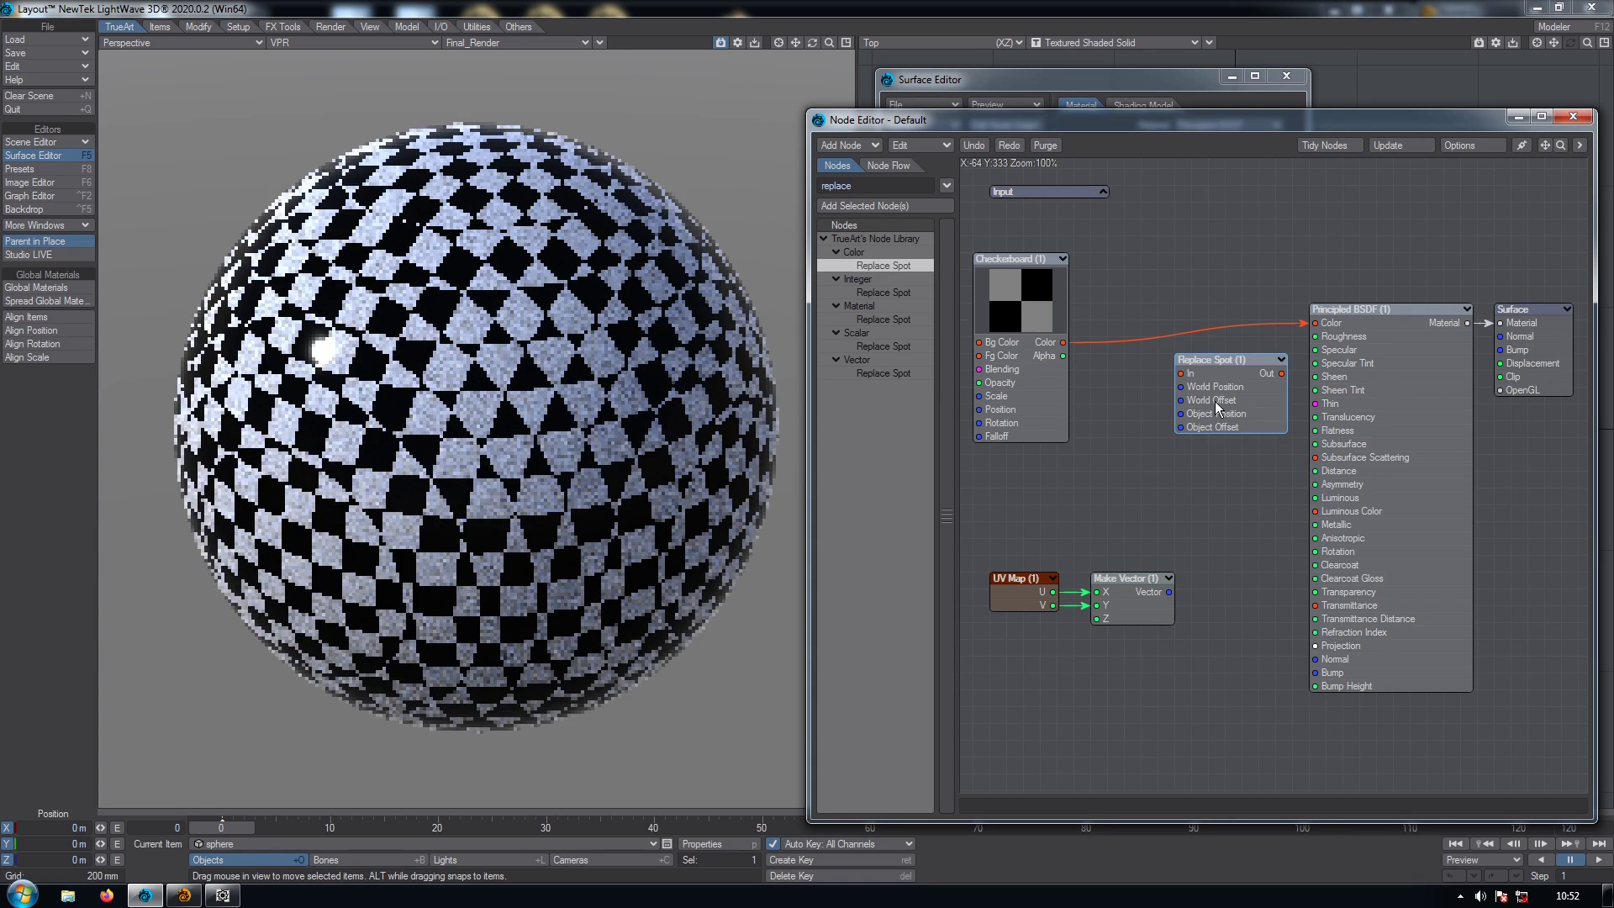
drag(1064, 344, 1181, 374)
drag(1283, 372, 1316, 323)
drag(1171, 591, 1182, 387)
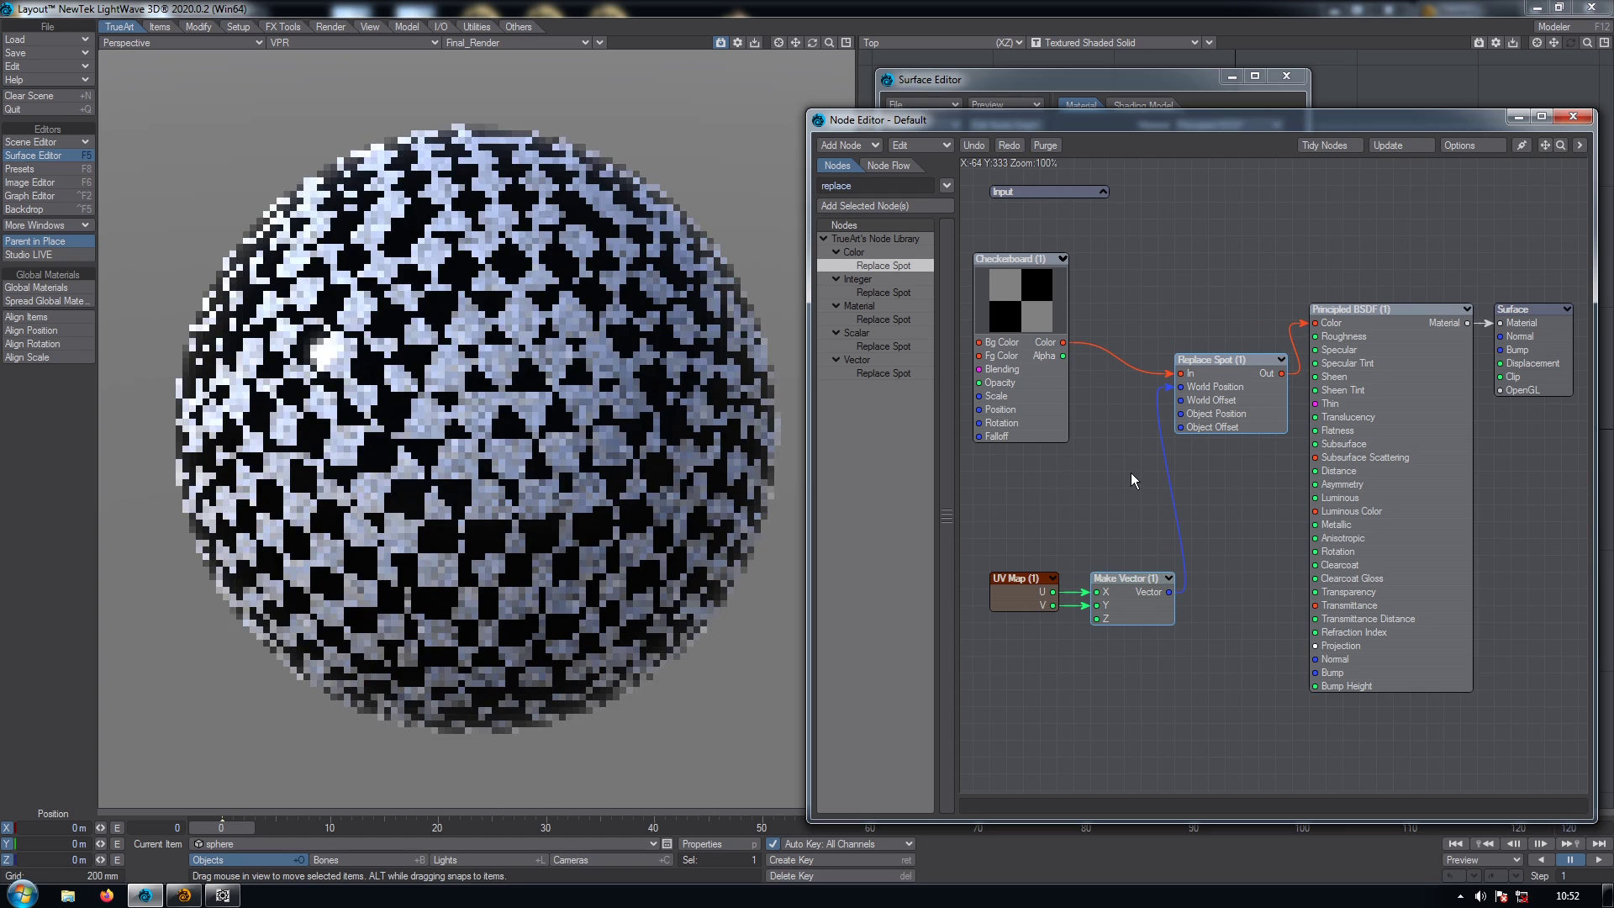
Enable World/Deformed Coords for the Checkerboard texture and inspect the sphere's checker pattern from another angle
click(1023, 384)
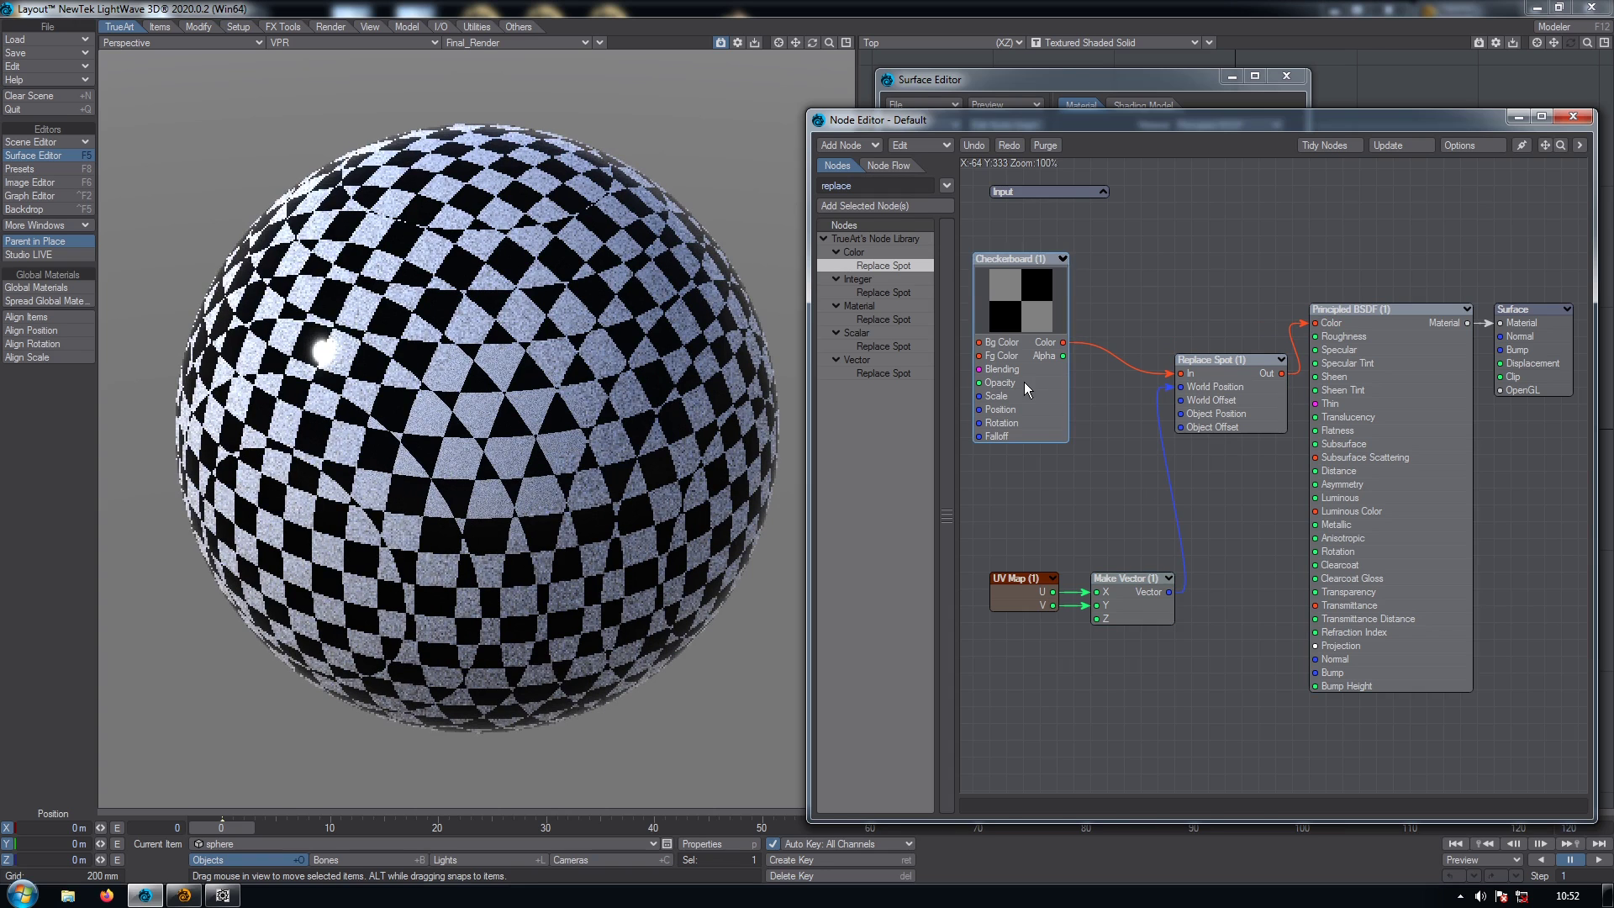
double_click(1024, 382)
click(861, 232)
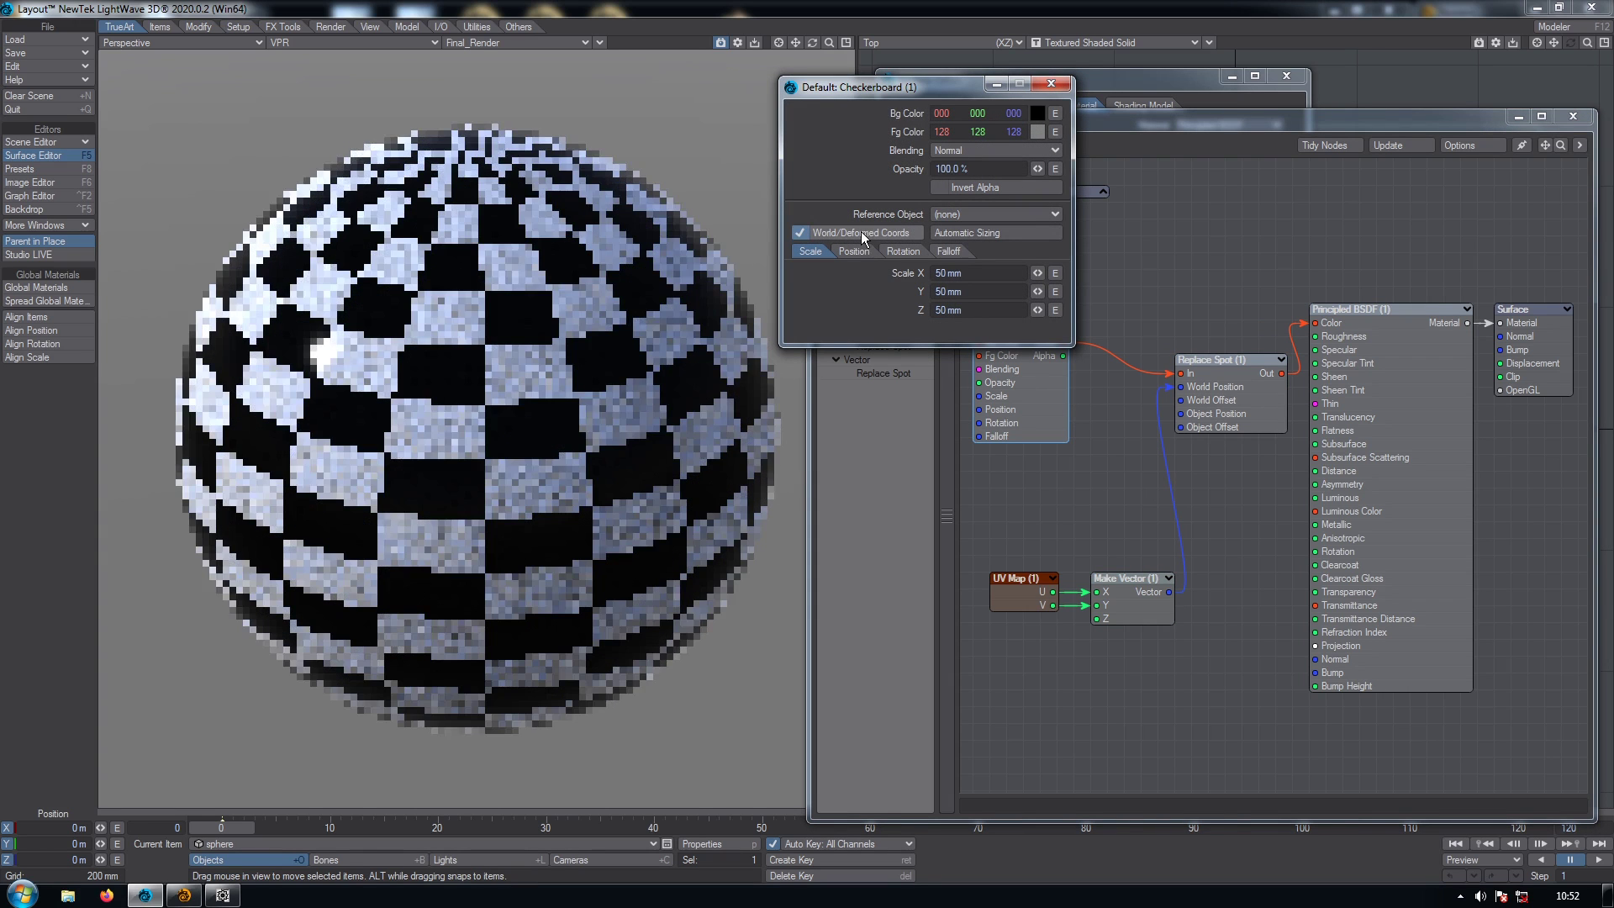
click(812, 42)
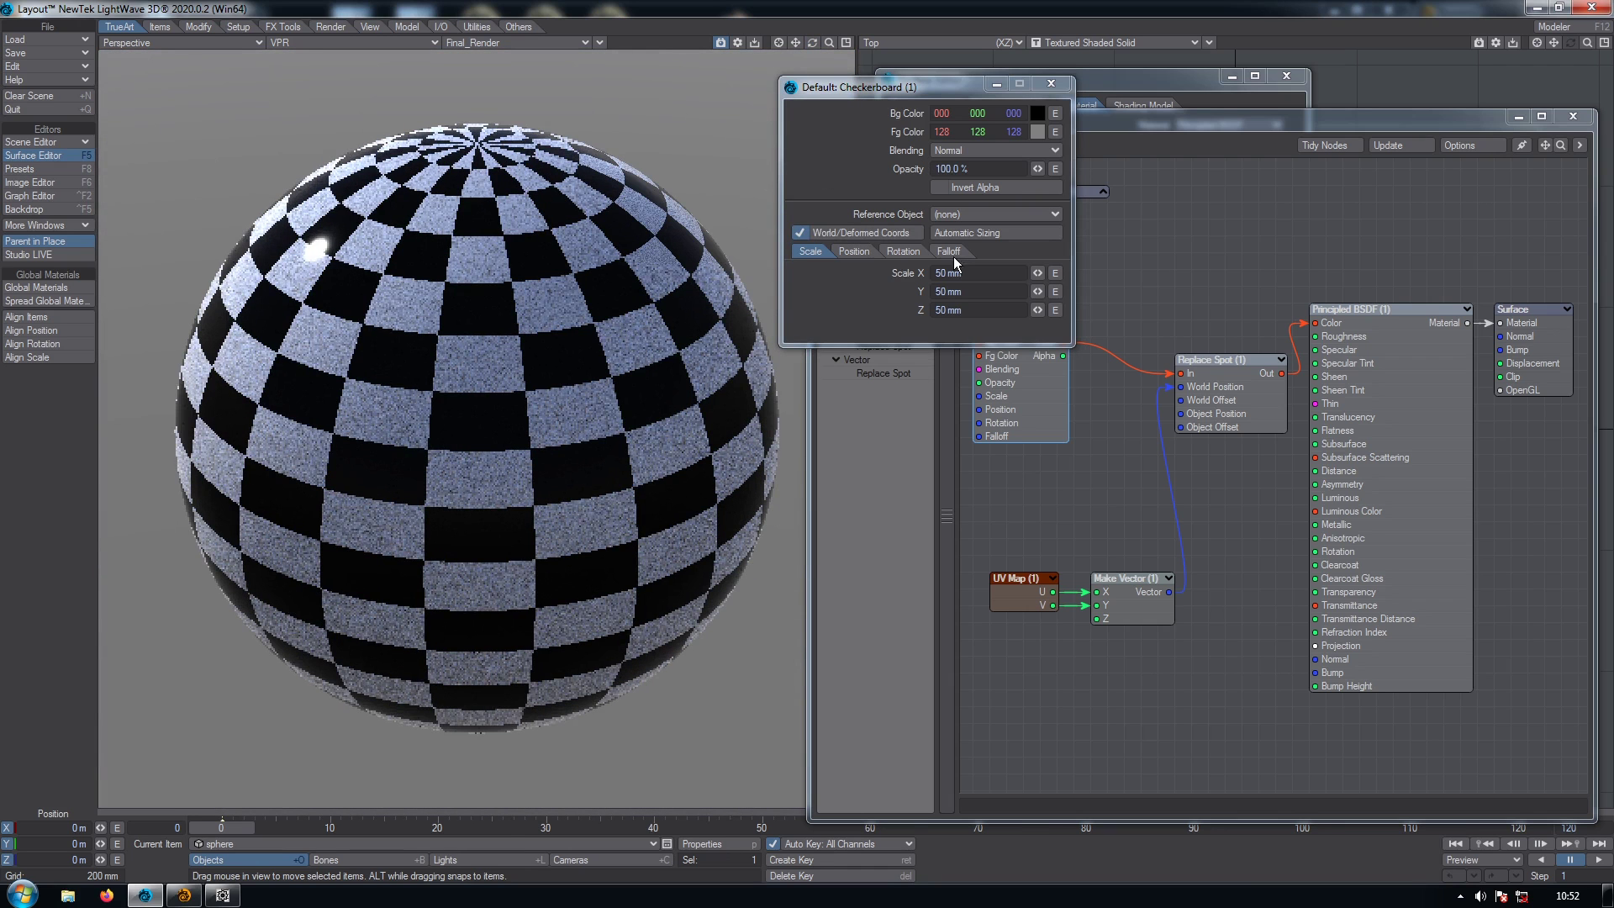
click(1057, 87)
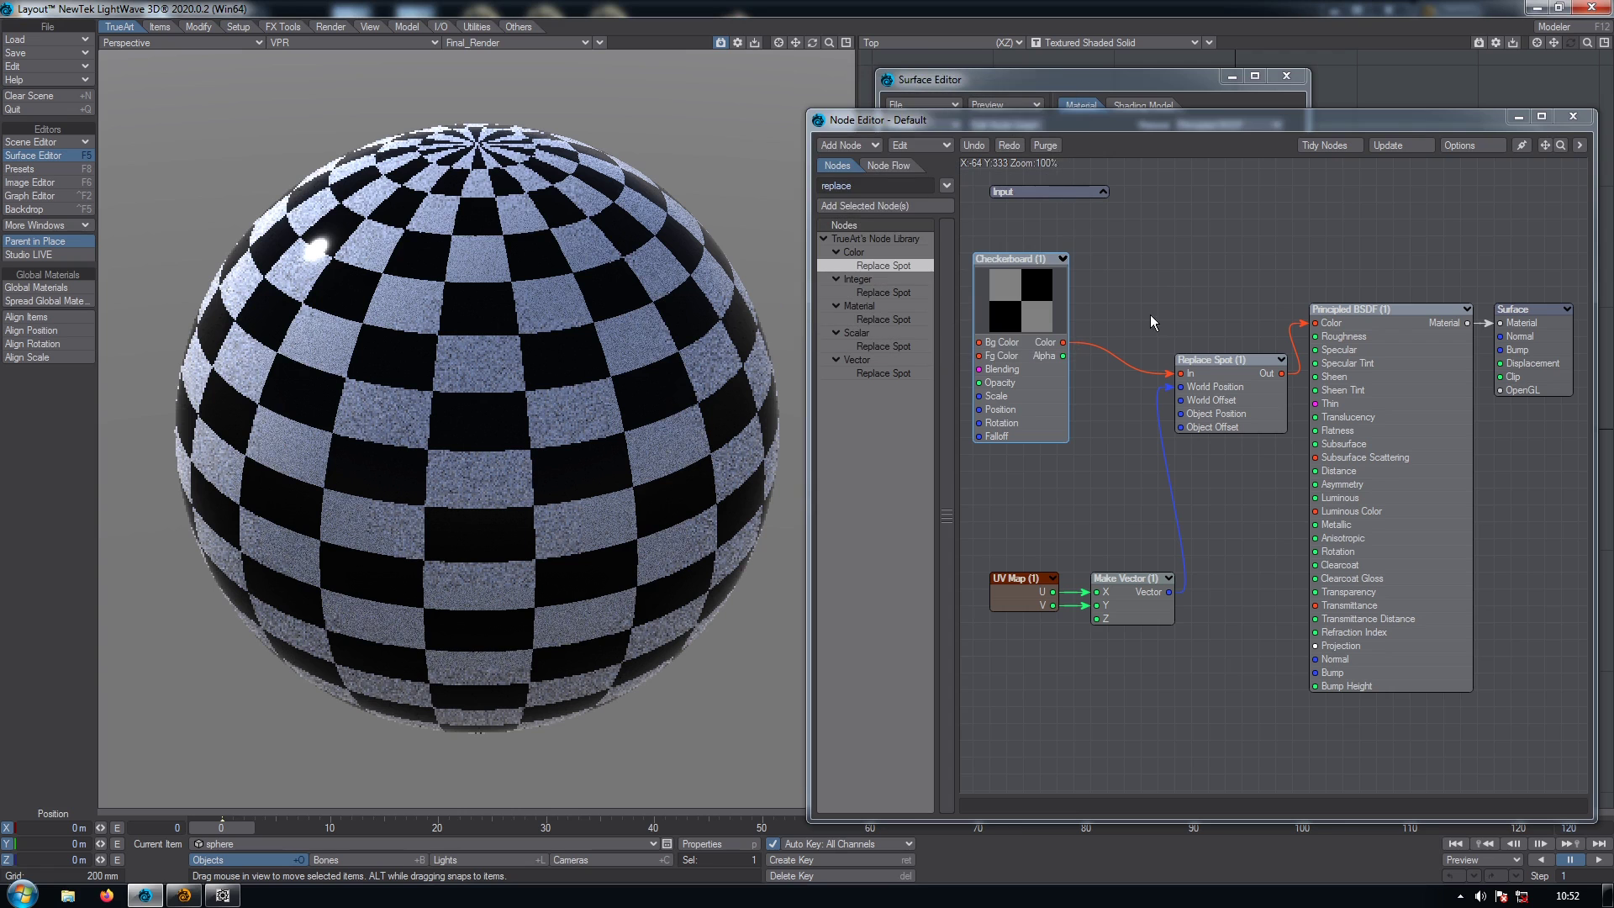
Disable the Checkerboard's World/Deformed Coords and connect Make Vector's output to Replace Spot's Object Position as well
double_click(1040, 349)
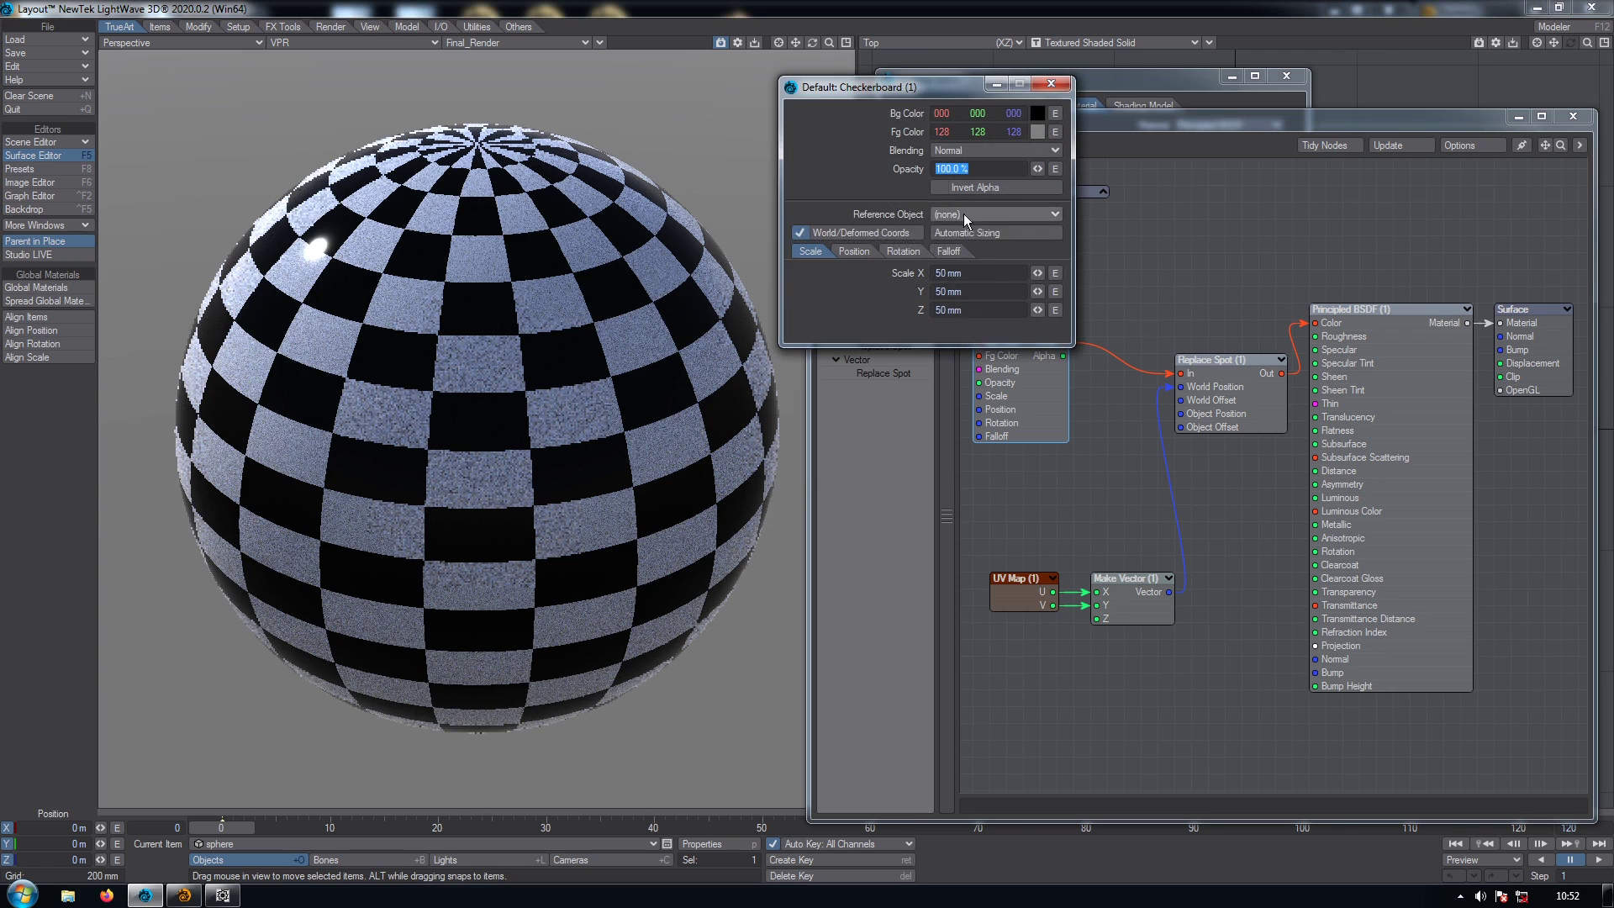
click(872, 231)
click(1093, 359)
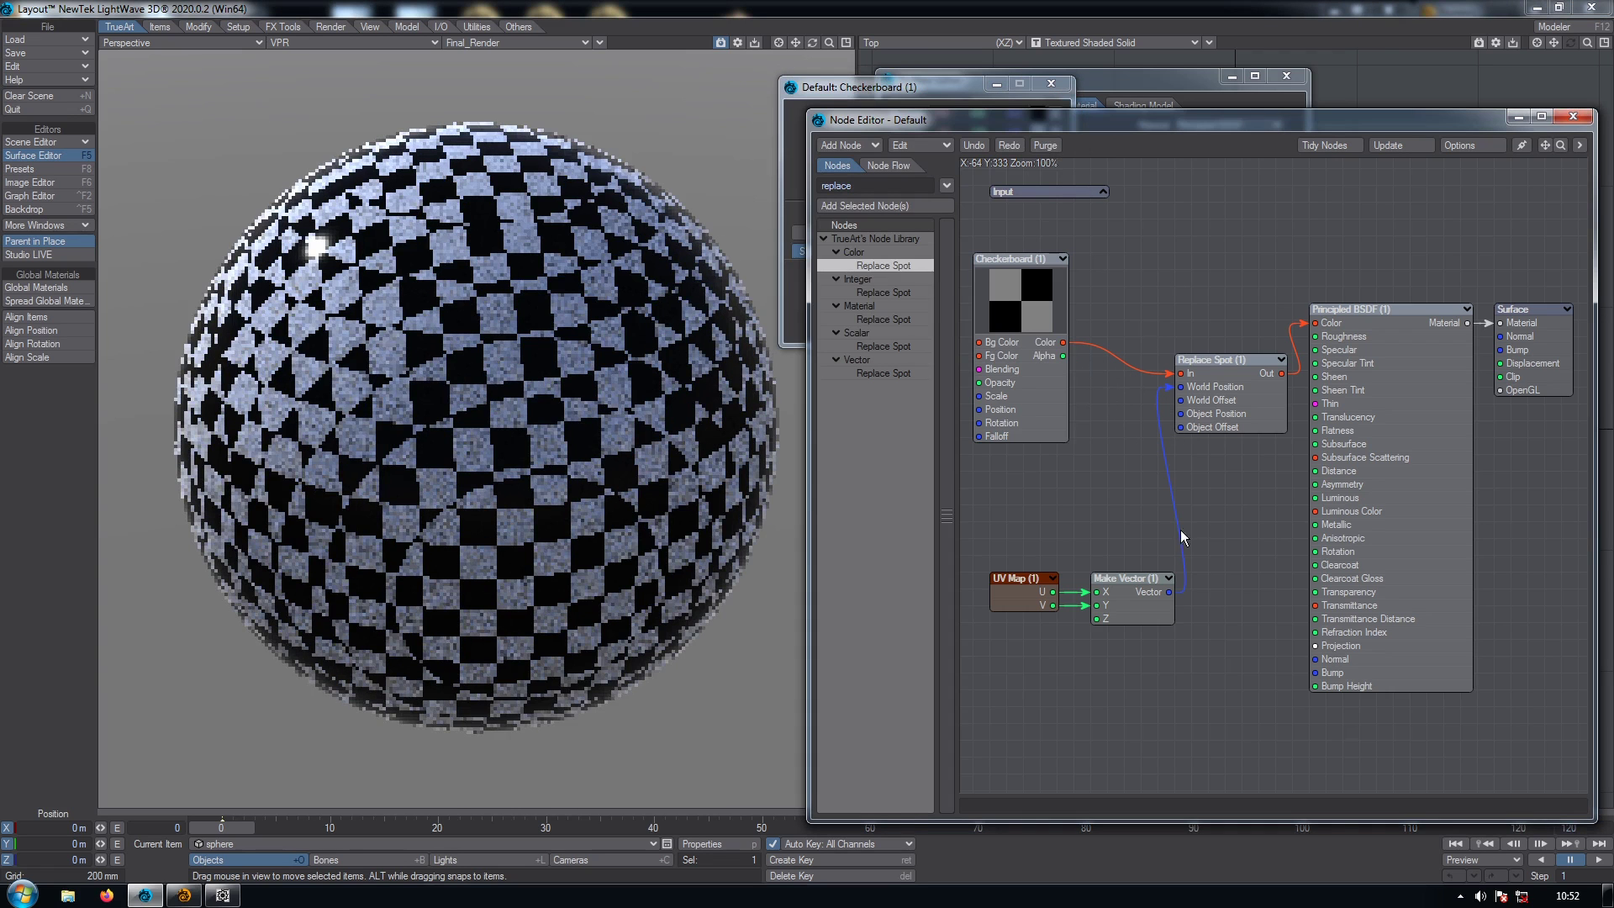
drag(1169, 591, 1182, 413)
drag(811, 41, 813, 41)
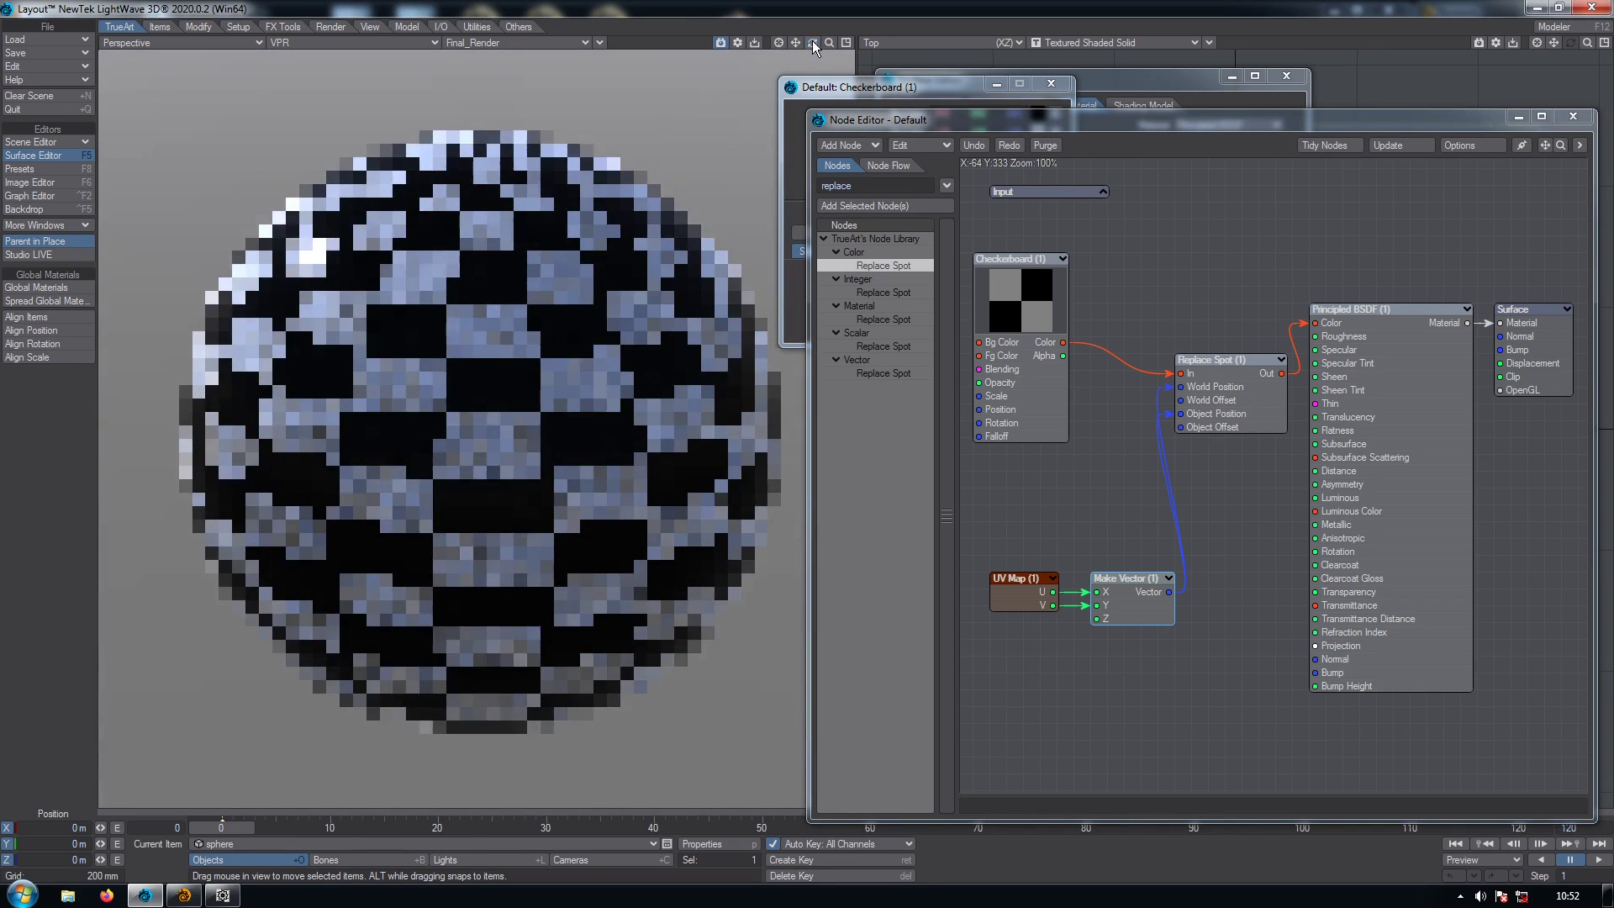
Move the Checkerboard node higher, collapse it to its preview, and close its settings window
drag(1015, 311, 1022, 278)
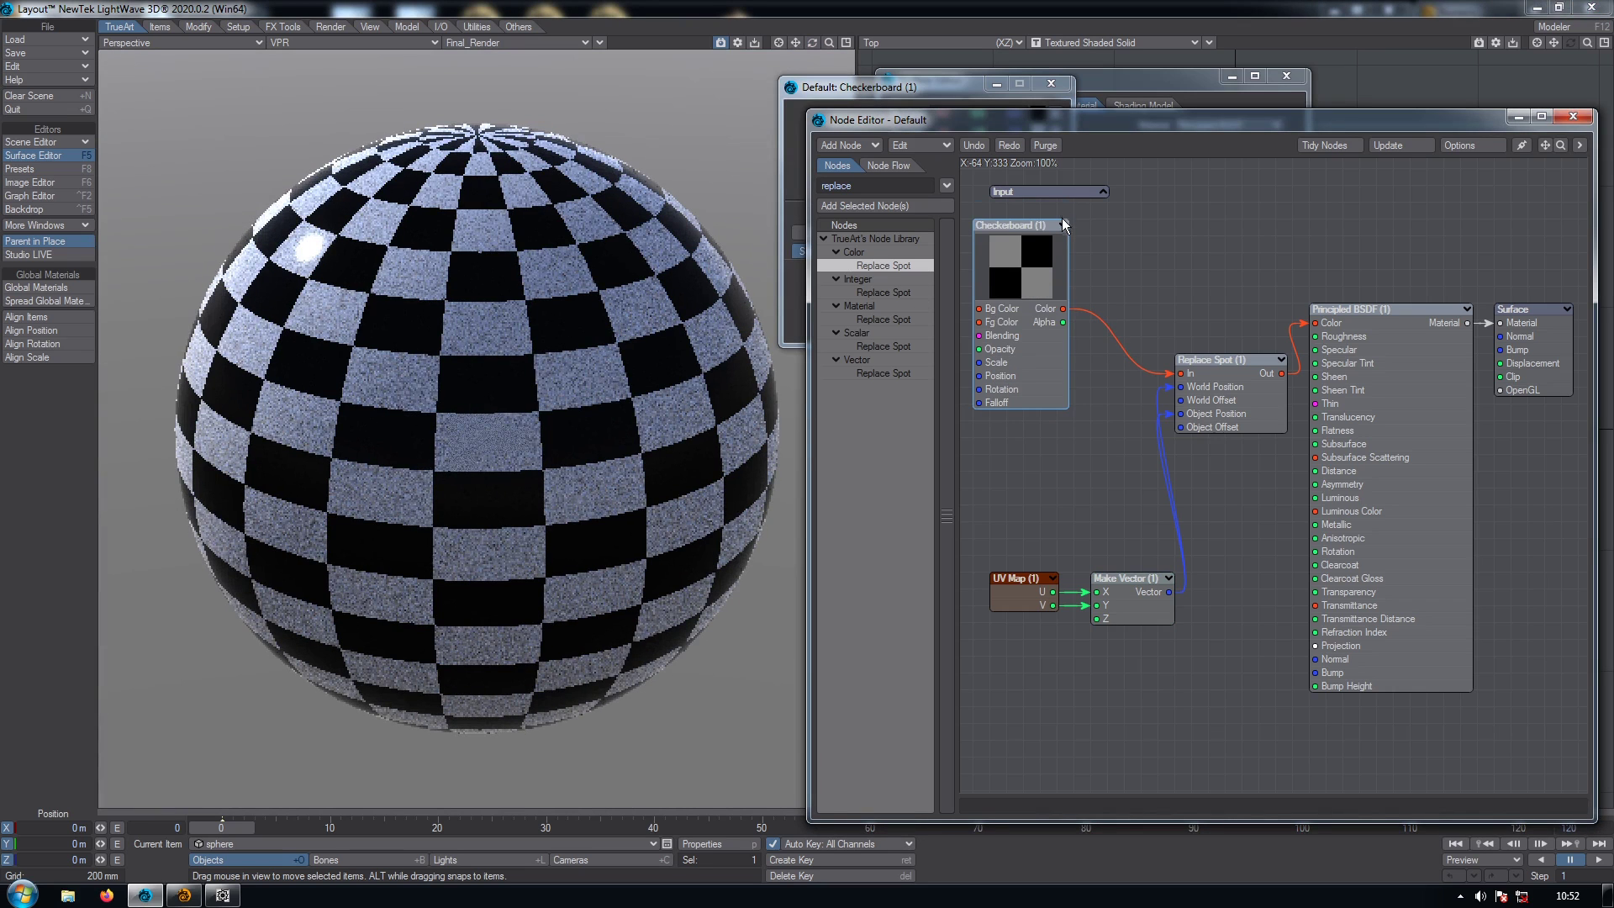
click(1061, 224)
click(1049, 84)
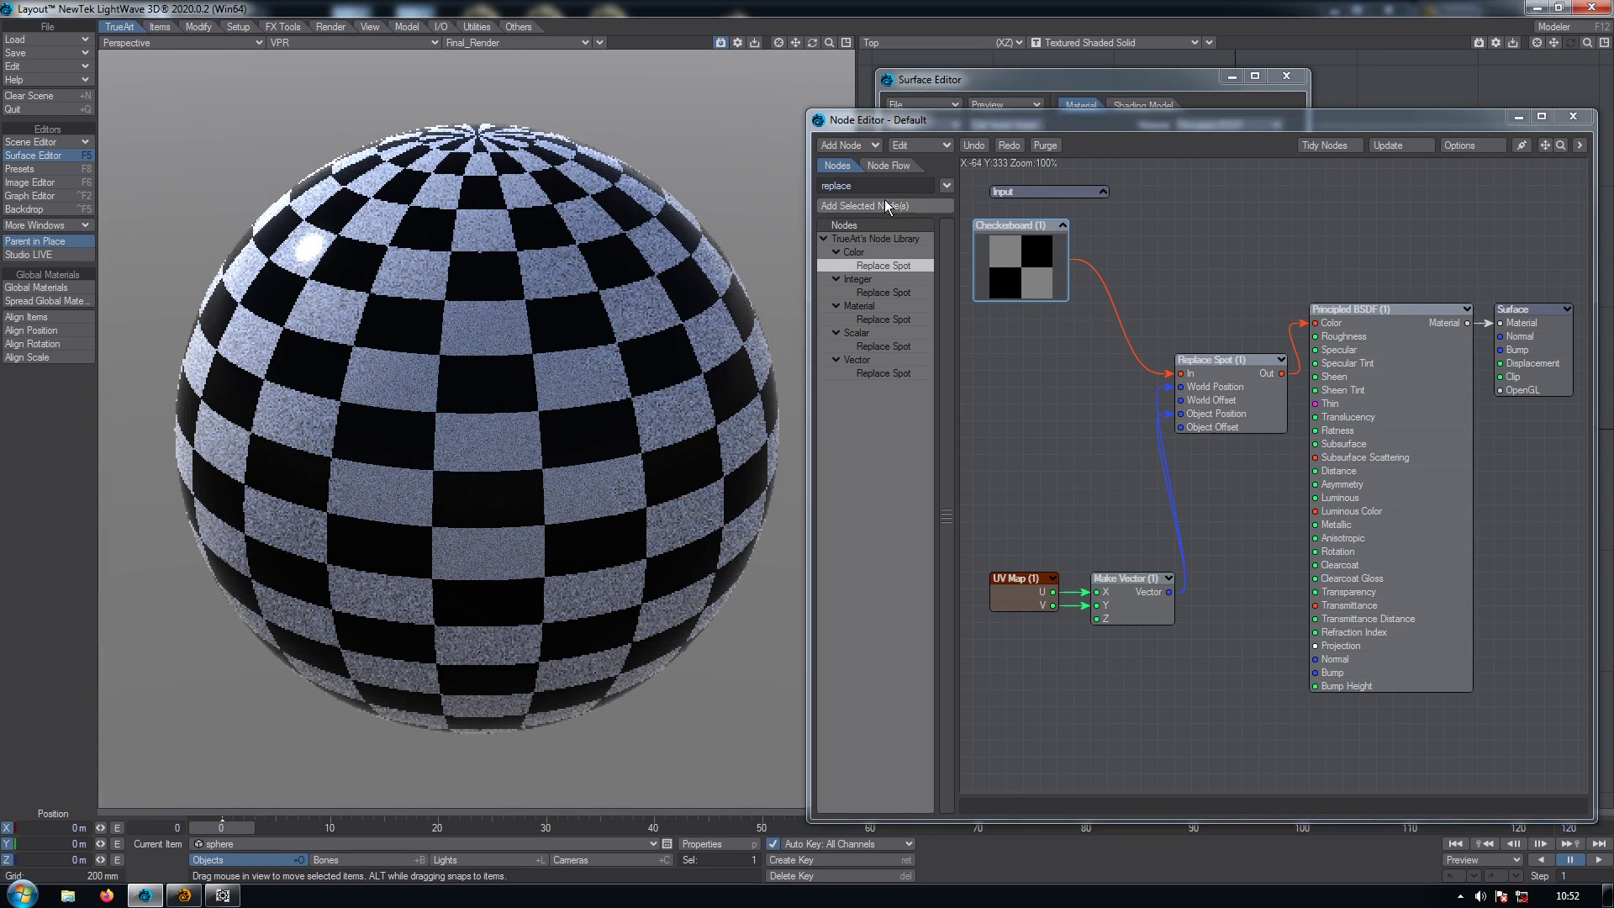
Add a Dots 3D texture node below the Checkerboard and connect its Color to Replace Spot's In input
click(892, 185)
text(dot)
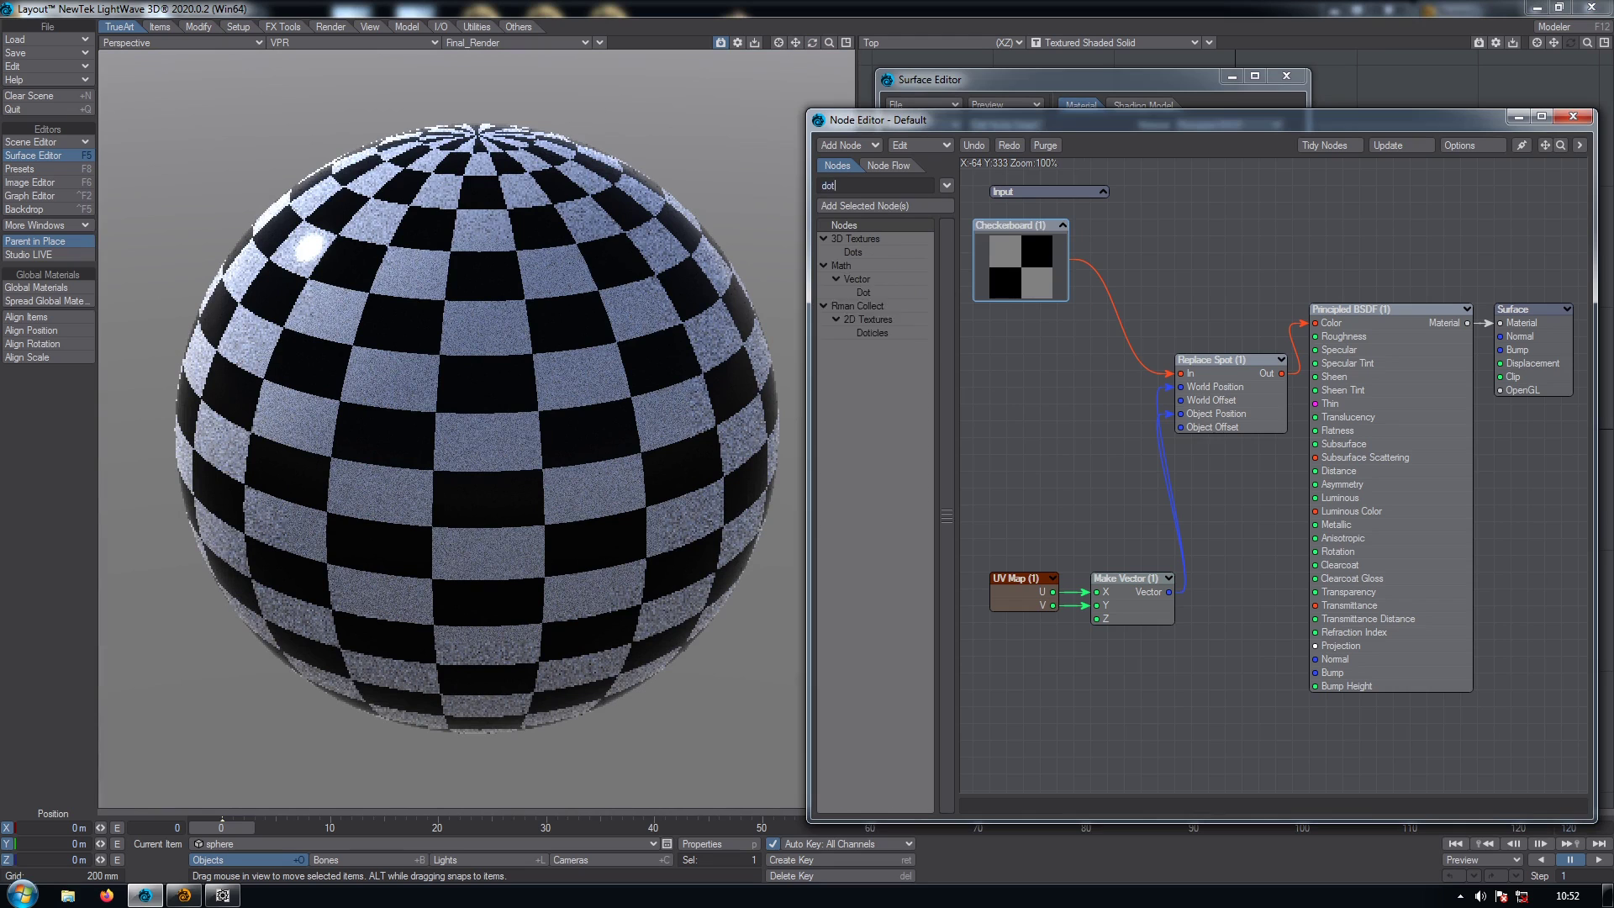
text(s)
double_click(859, 252)
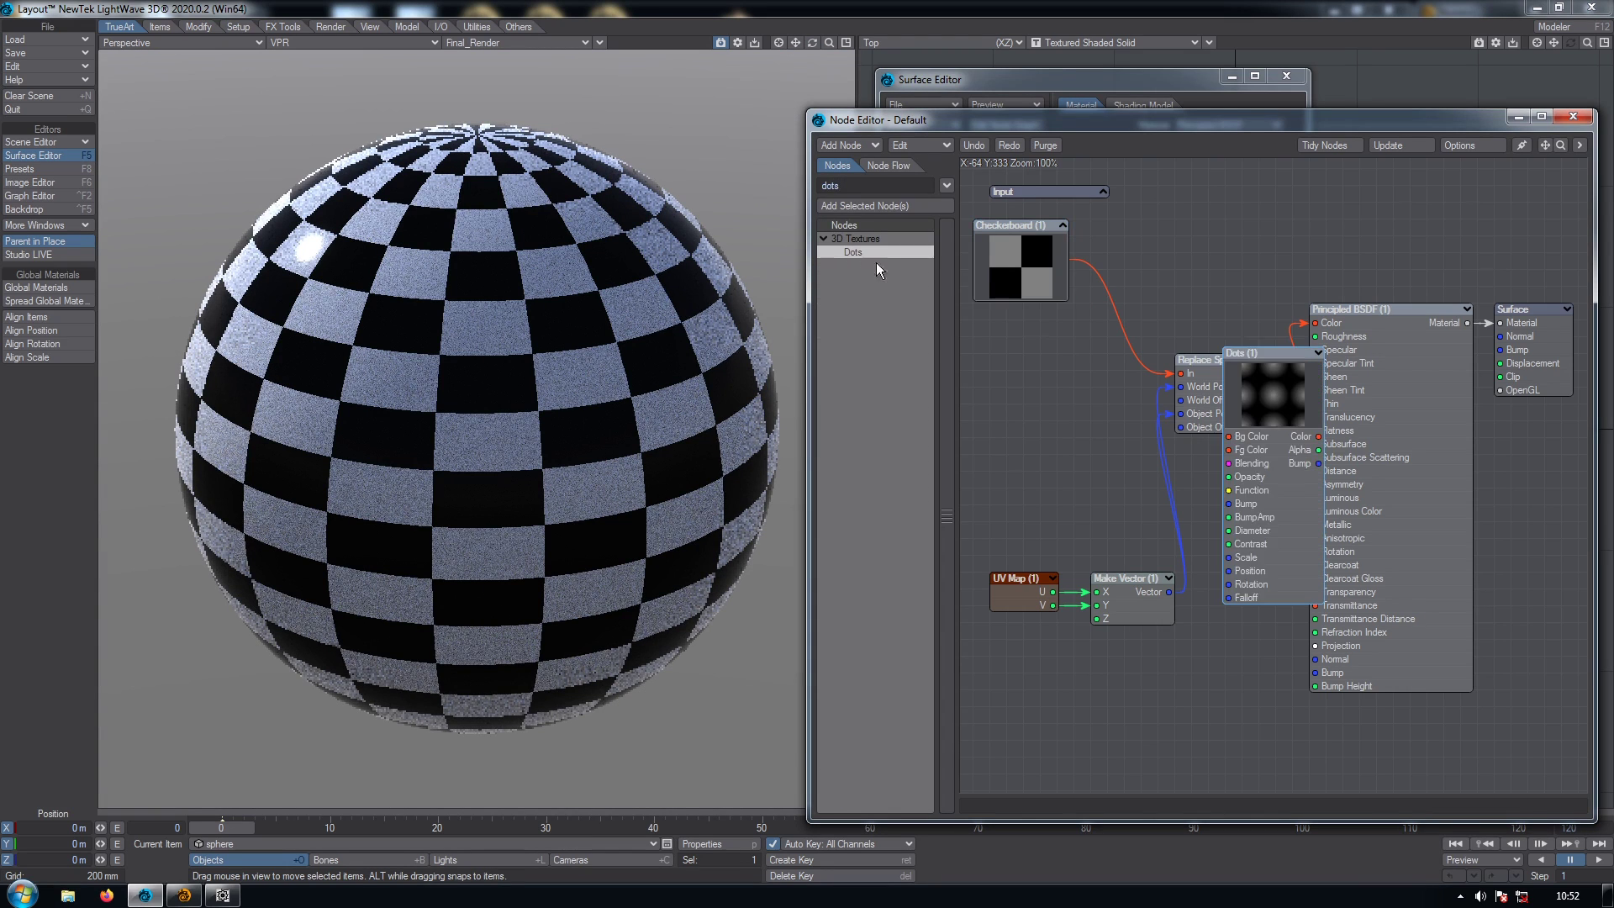
drag(1242, 419, 992, 392)
drag(1127, 684, 1030, 685)
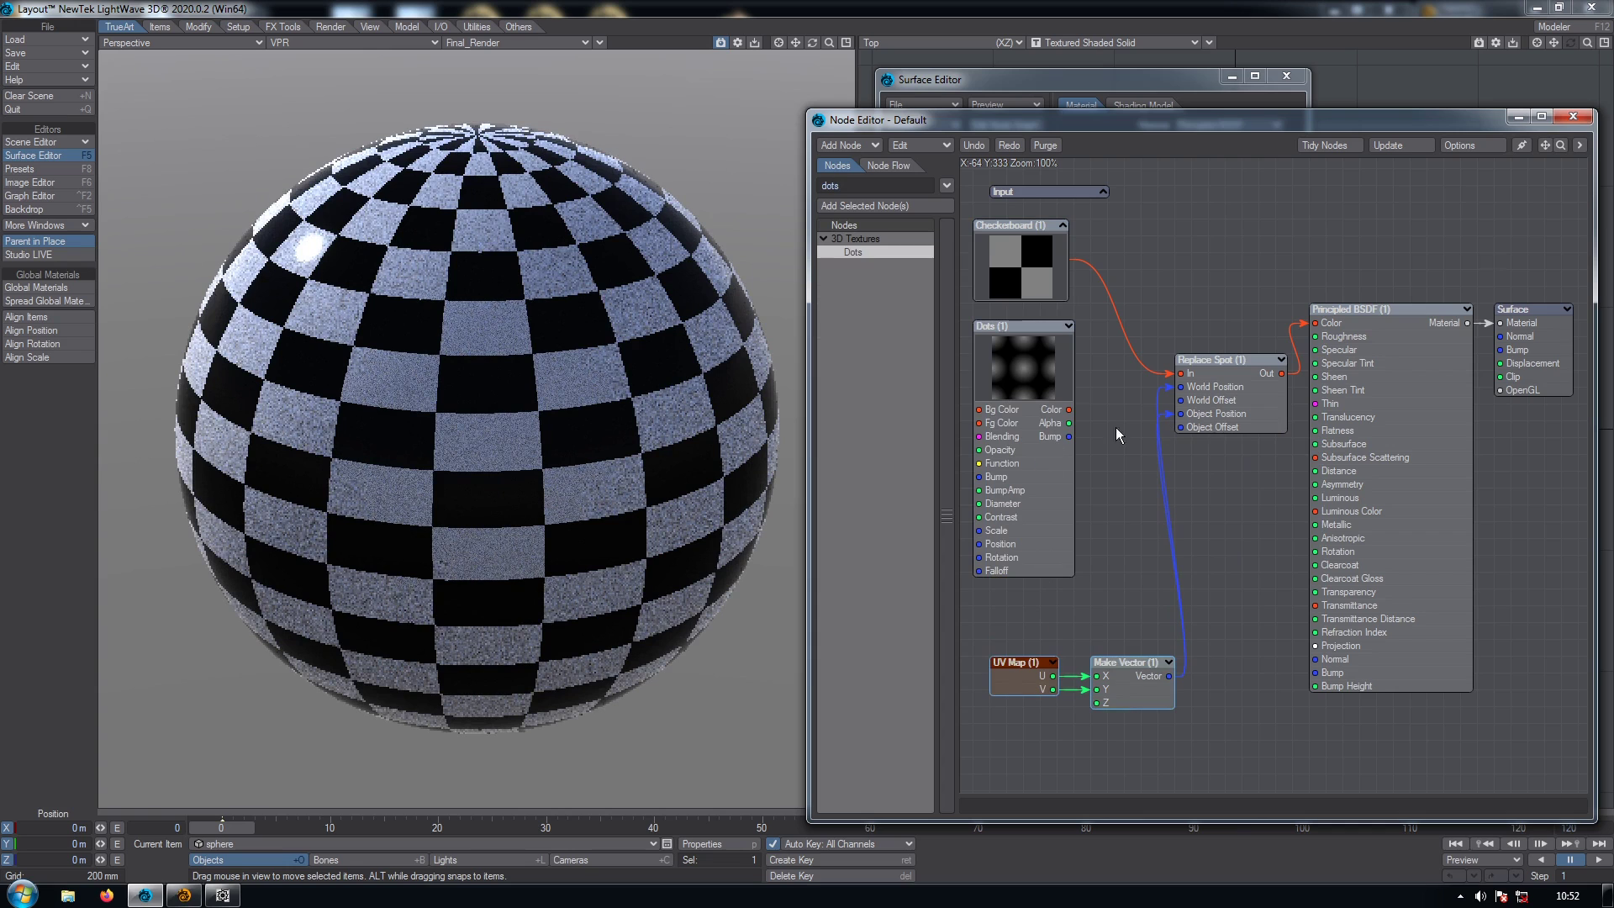
drag(1068, 409, 1181, 373)
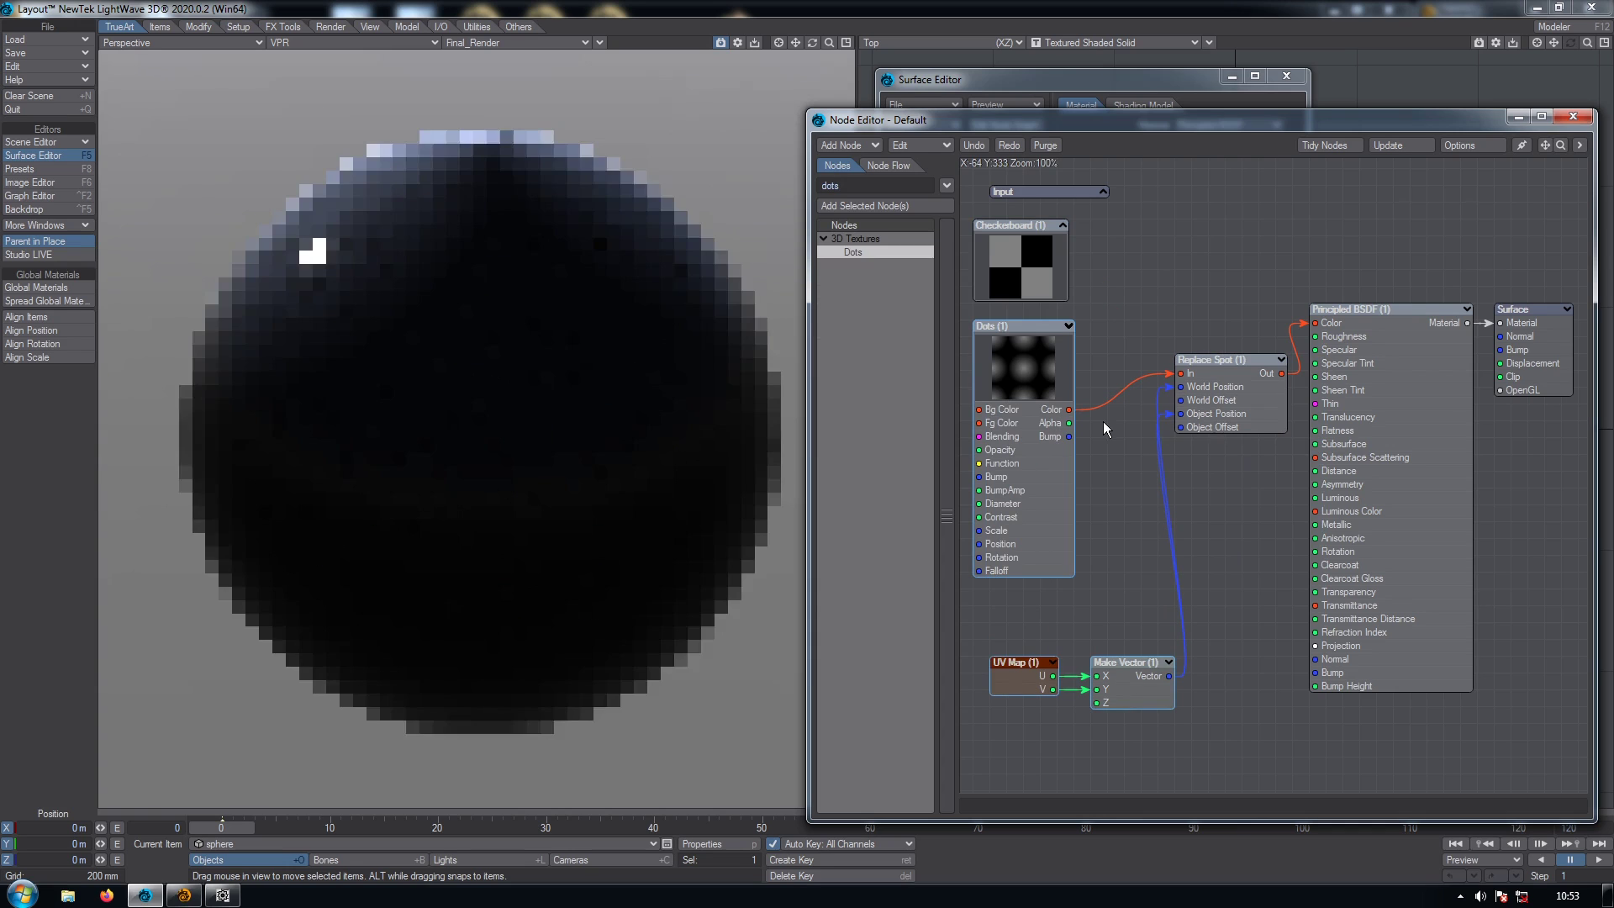
Set the Dots texture's X, Y and Z scale to 100 mm
double_click(1038, 416)
drag(967, 340, 865, 340)
text(.1)
key(Tab)
text(.1)
key(Tab)
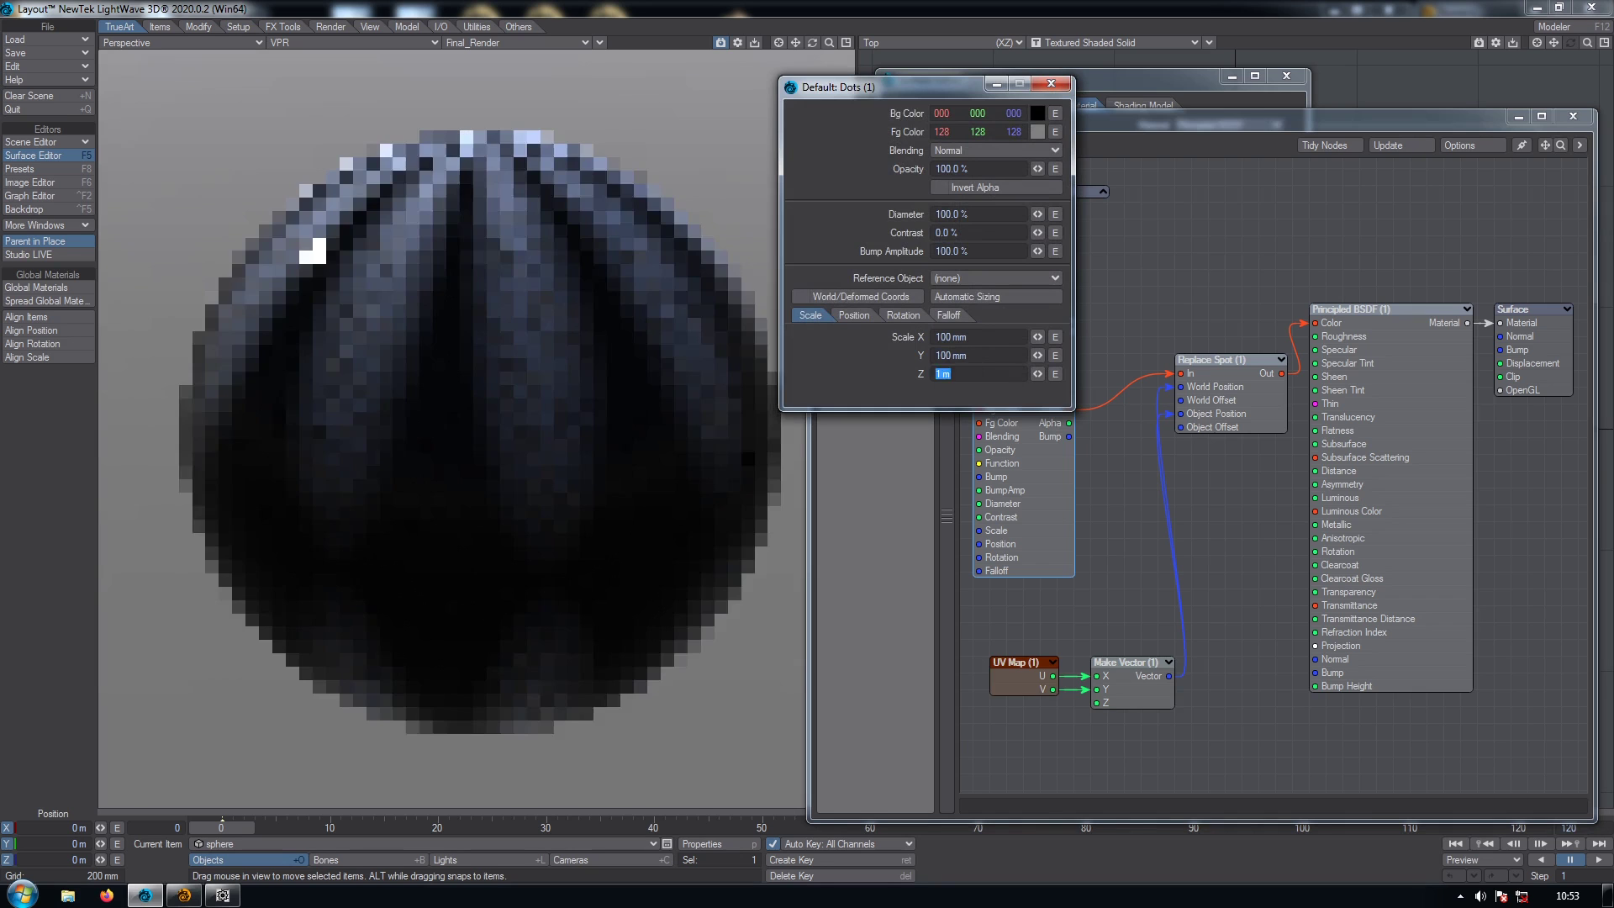
text(.1)
key(Return)
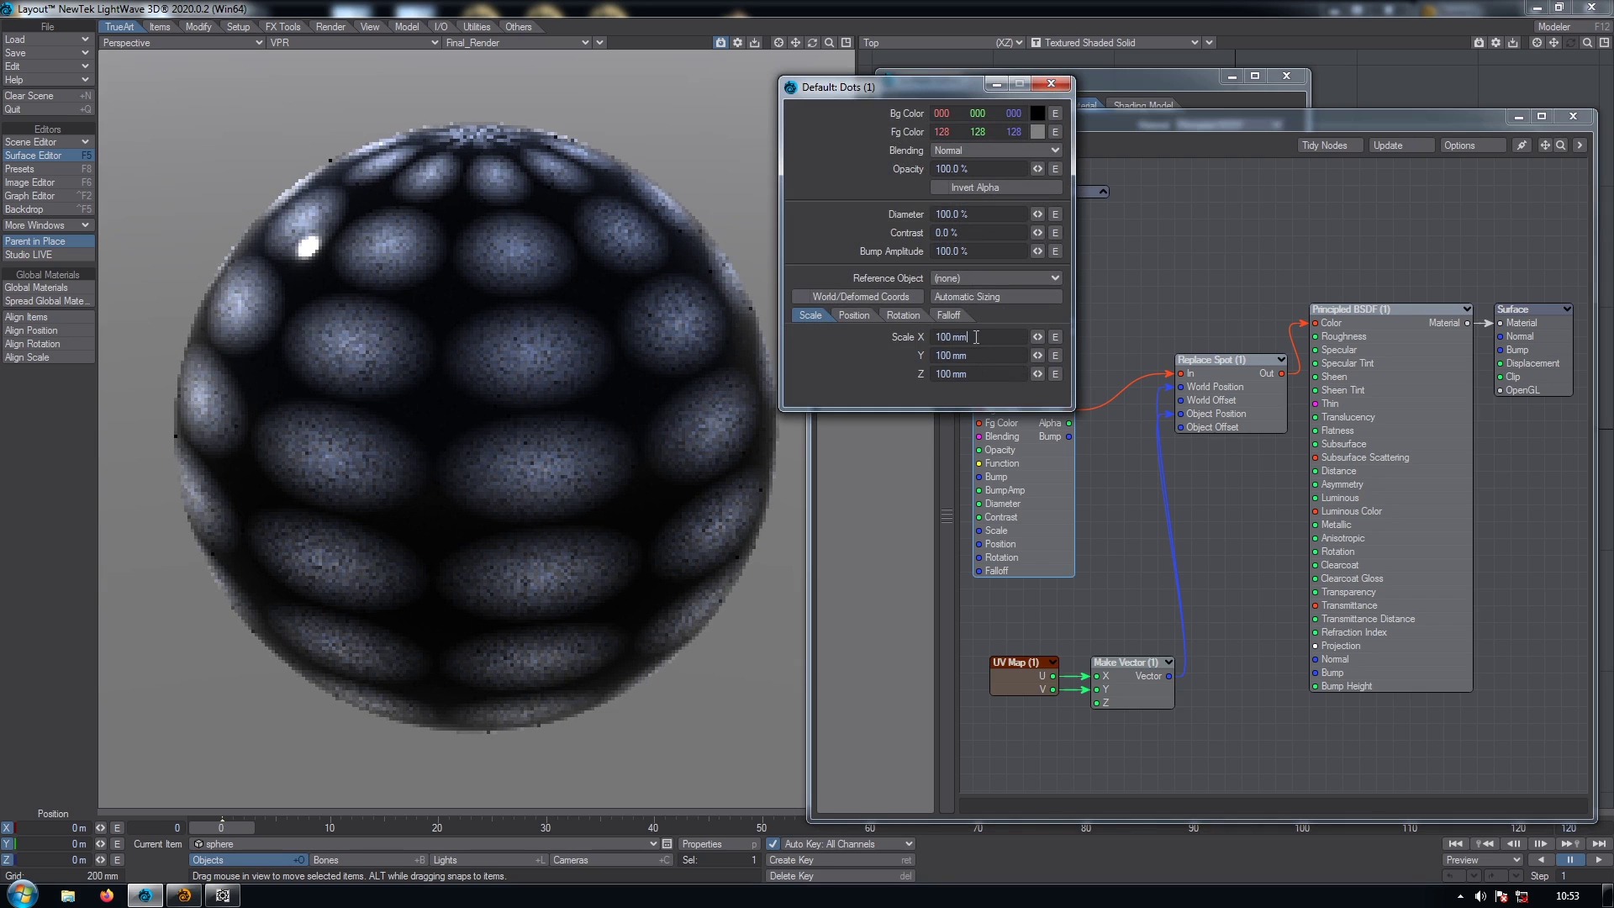
Halve the Dots texture's scale to 50 mm on X, Y and Z, and close its settings
key(Tab)
key(End)
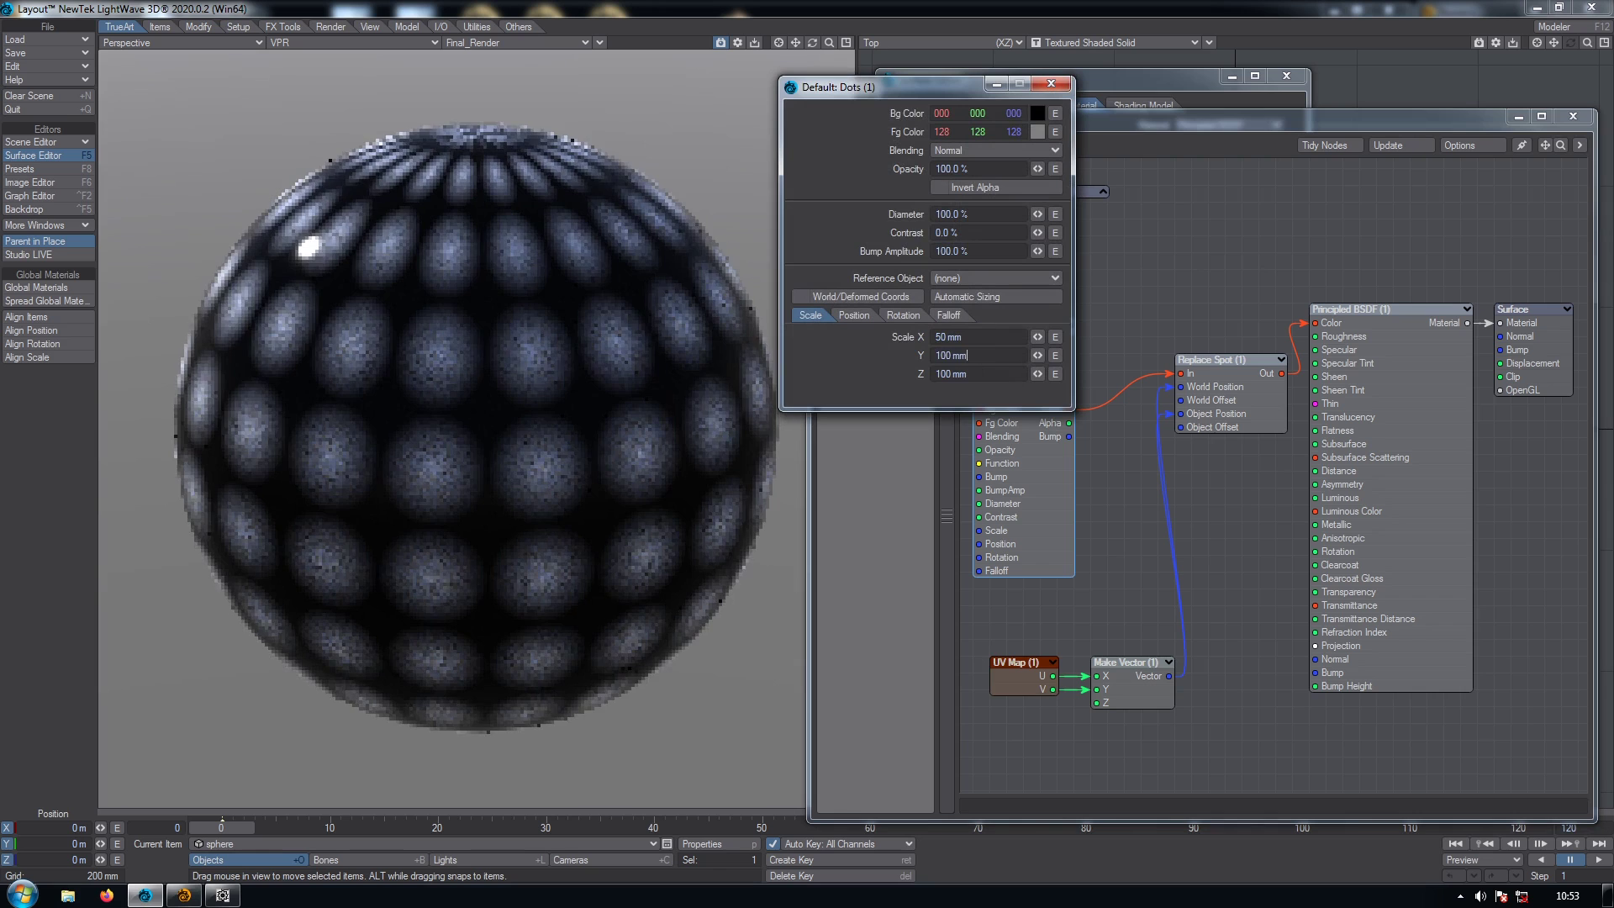
key(End)
text(/2)
key(Return)
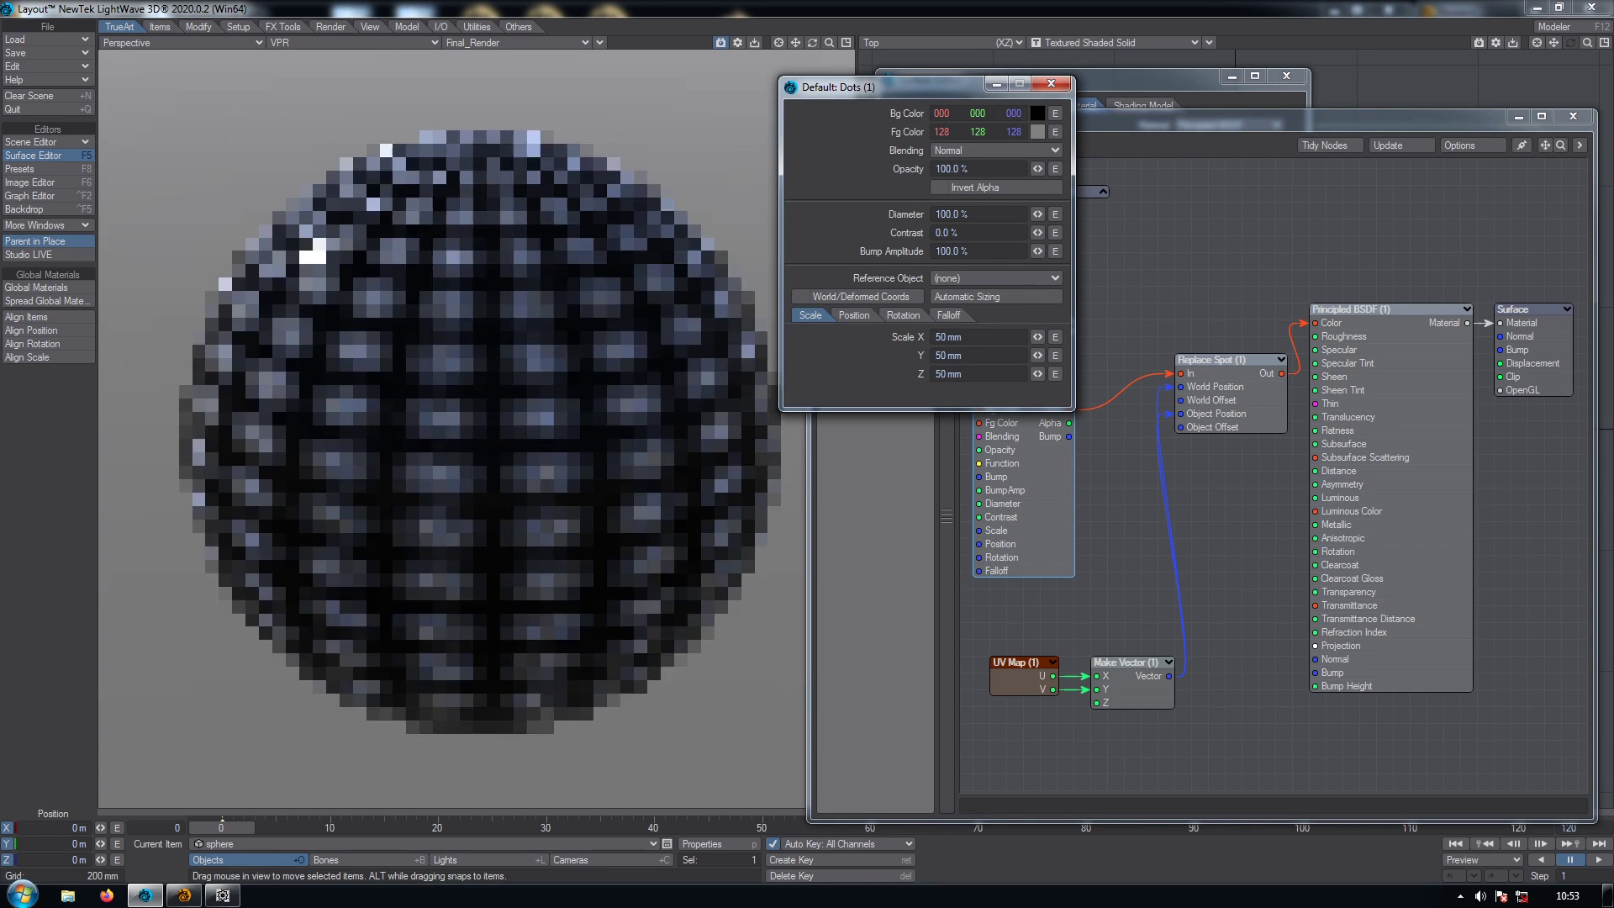
click(1048, 84)
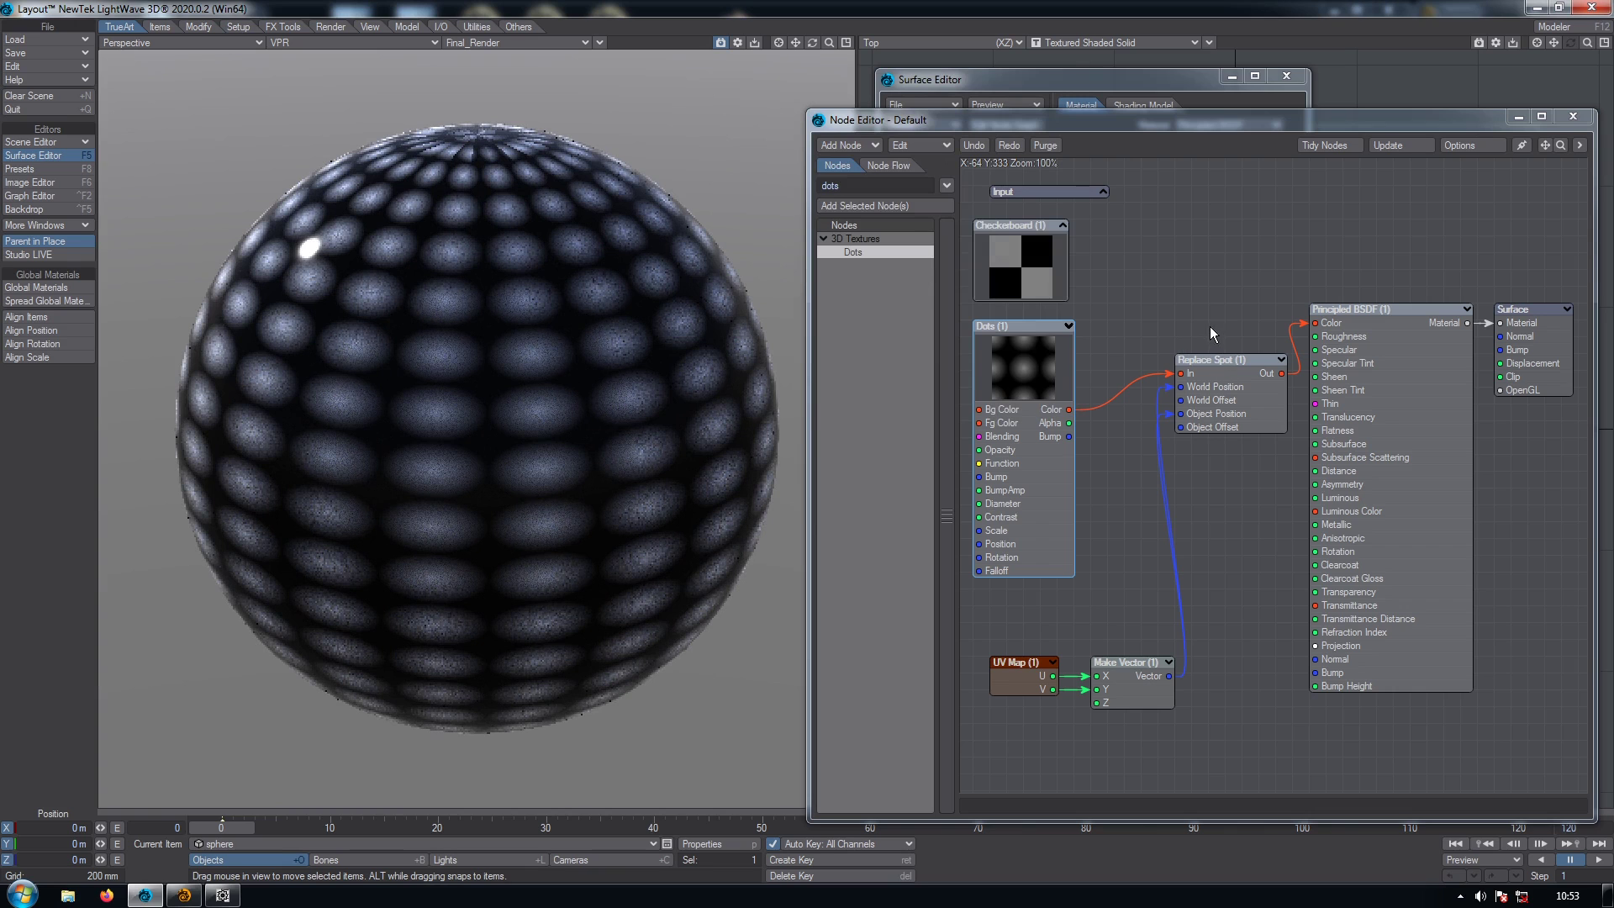
Delete the color Replace Spot node and connect the Dots texture's Color directly to the Principled BSDF's Color
click(1229, 361)
key(Delete)
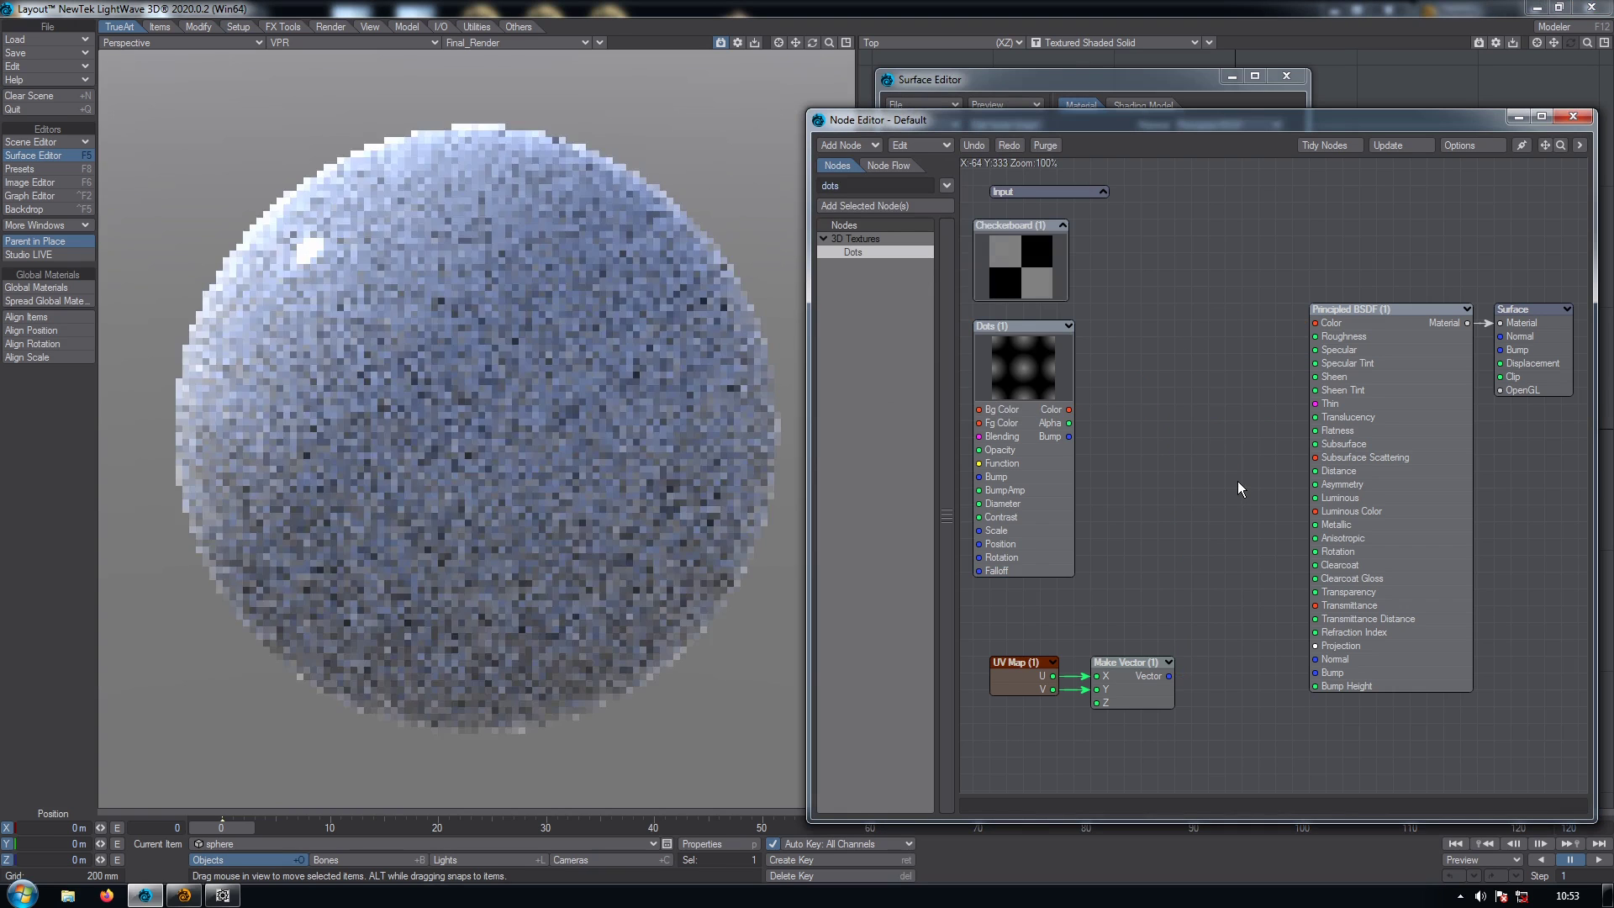
drag(1374, 417, 1223, 366)
drag(1069, 410, 1164, 272)
drag(1297, 420, 1295, 383)
drag(1046, 643, 1224, 728)
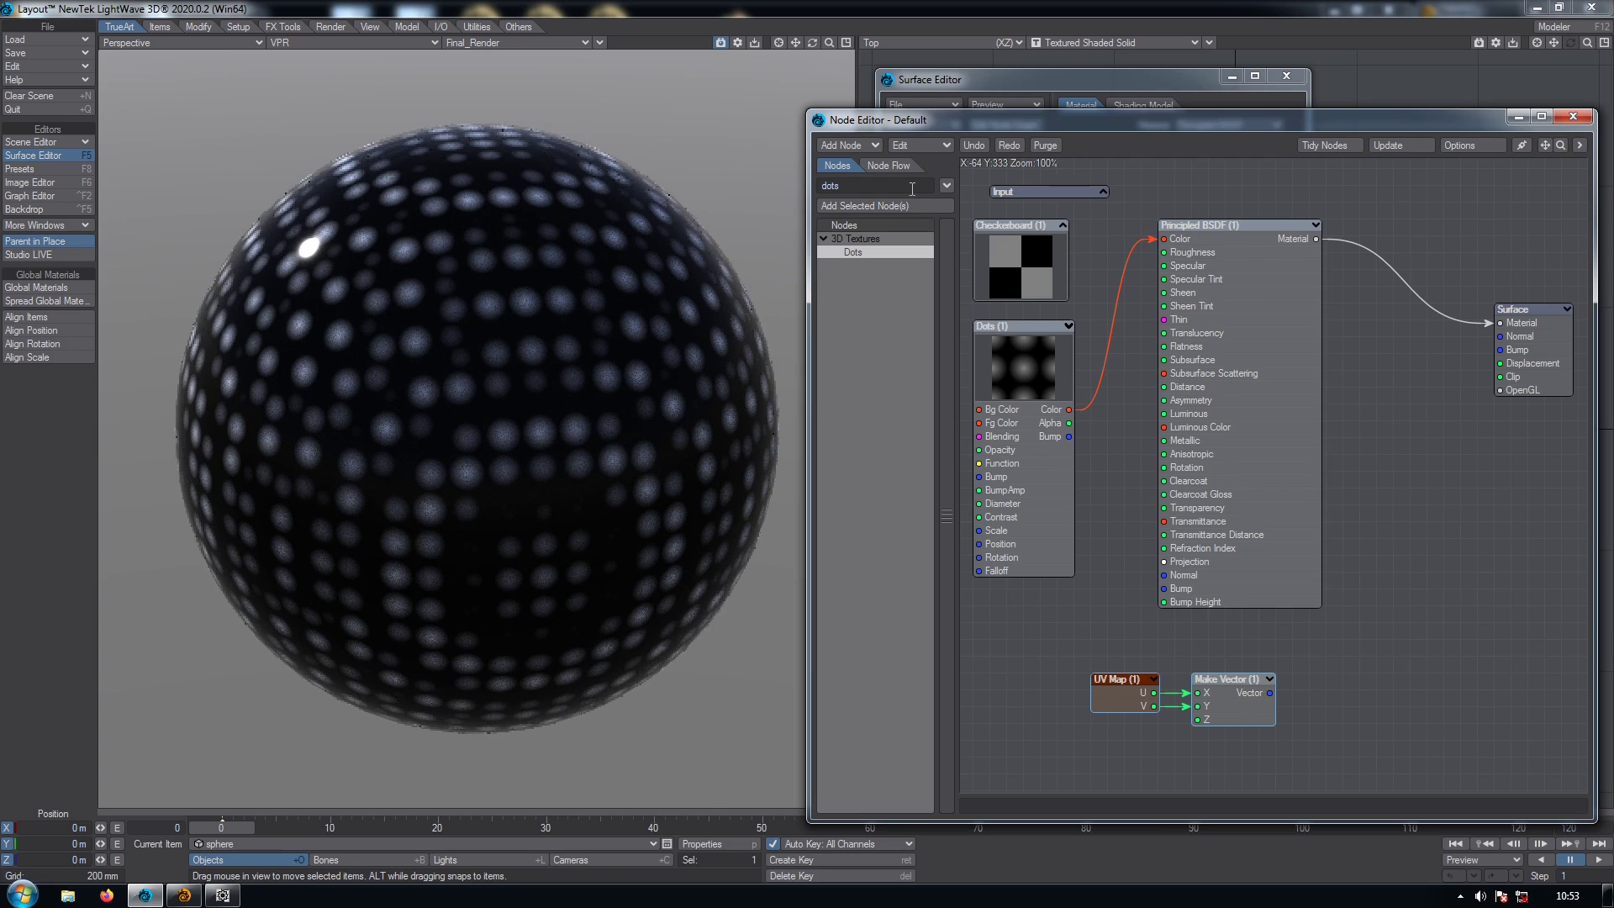
Add the Material version of the Replace Spot node and place it beside the Principled BSDF
key(BackSpace)
key(BackSpace)
key(BackSpace)
key(BackSpace)
text(replace)
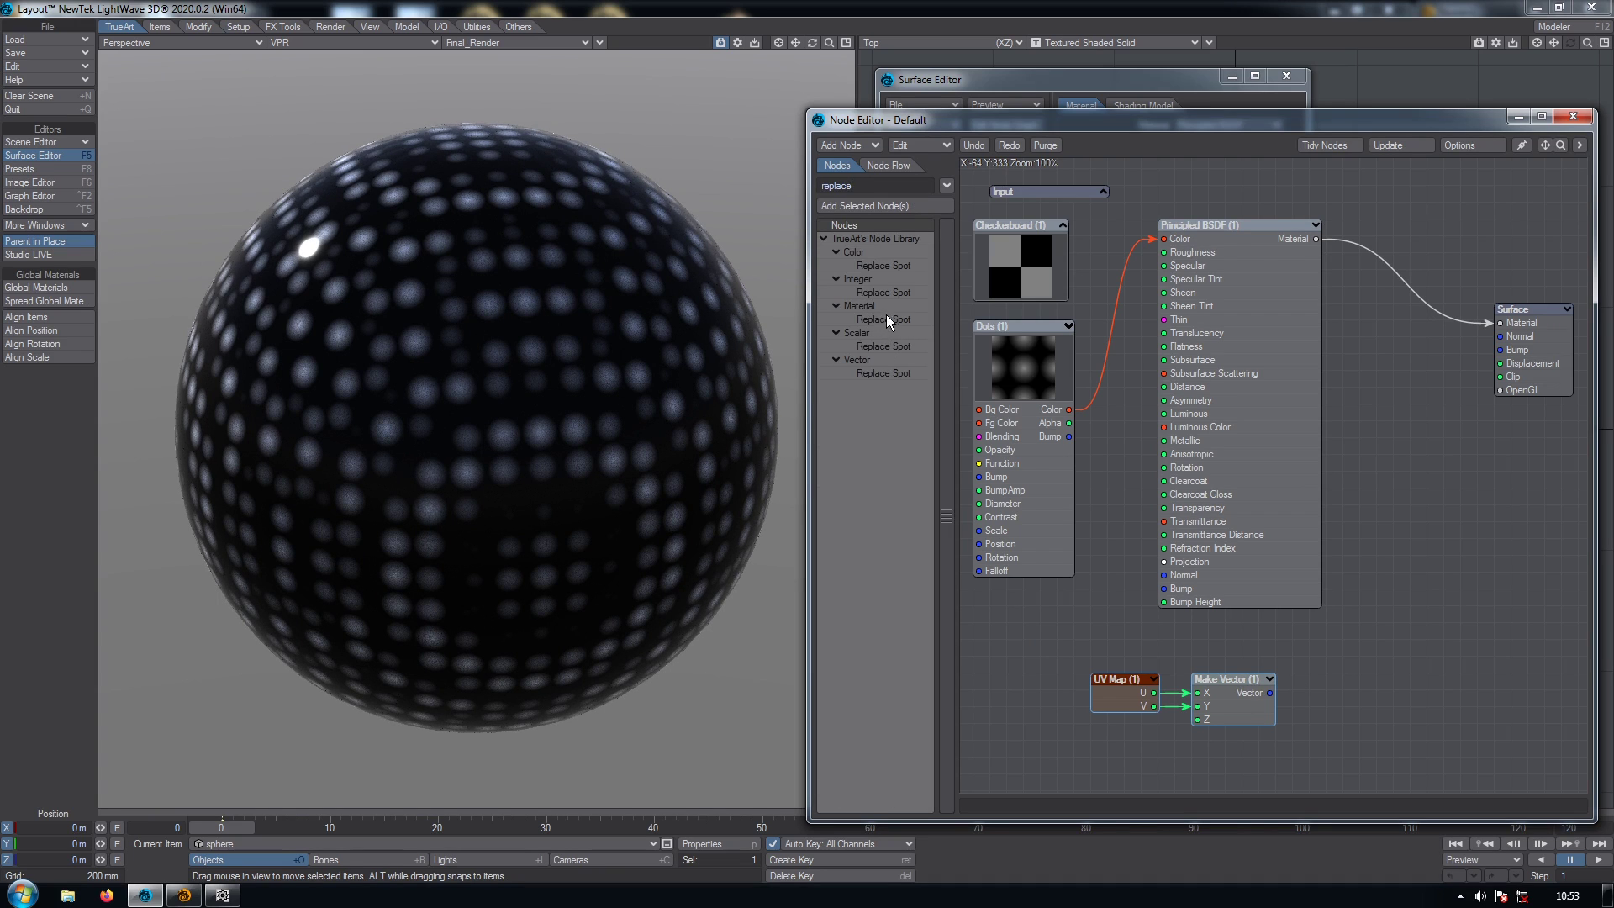
double_click(887, 321)
drag(1252, 445, 1430, 432)
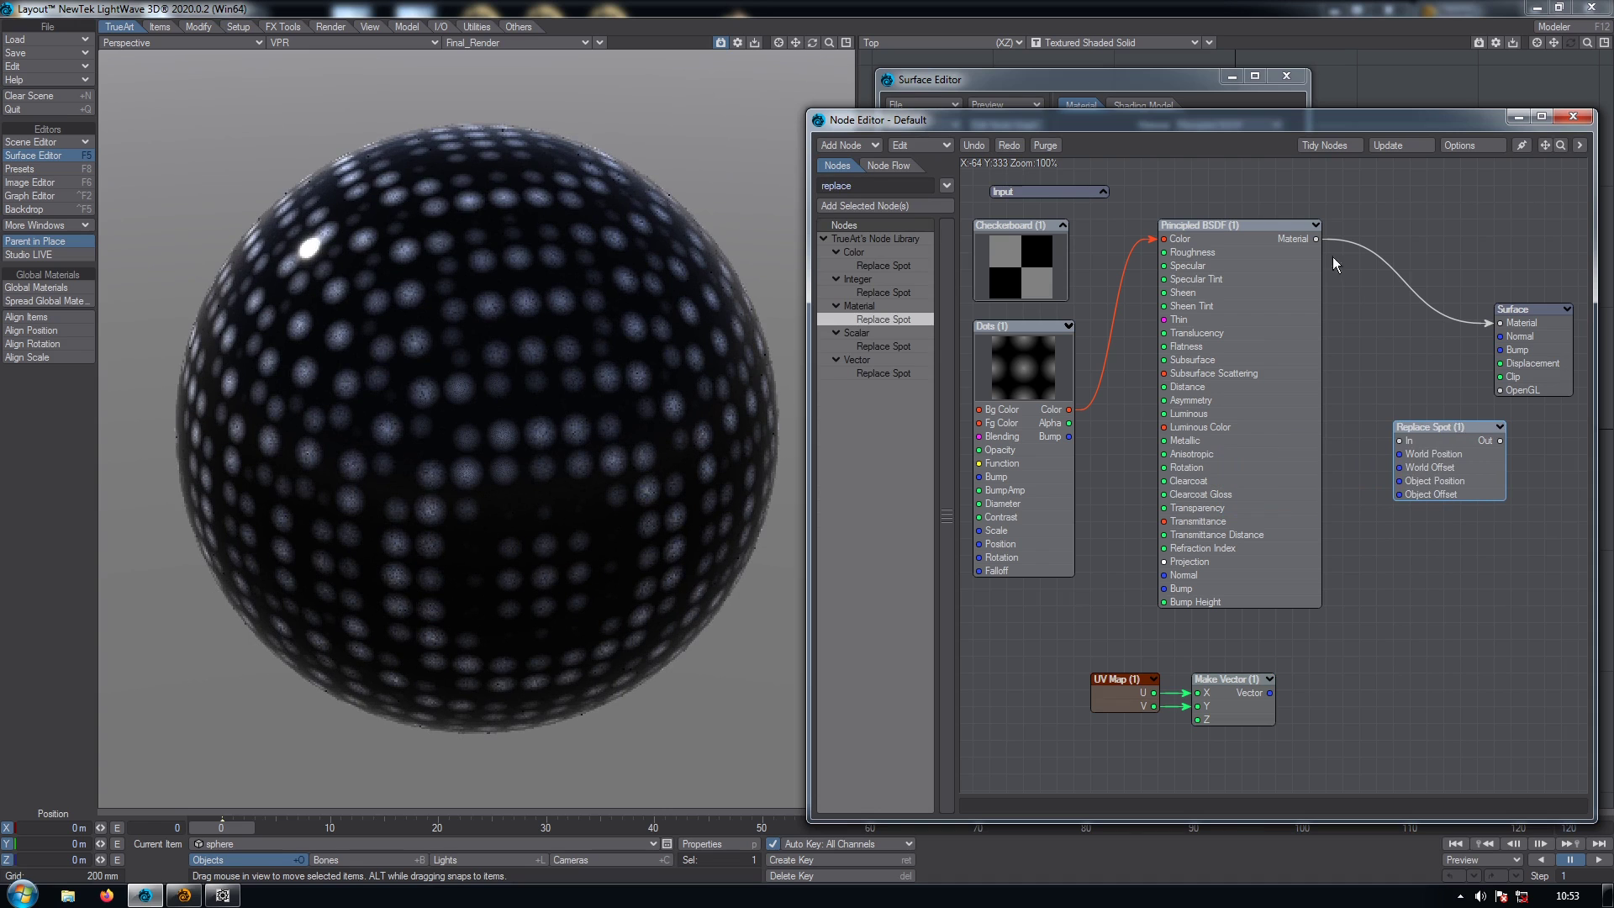
Route the BSDF's Material through Replace Spot into the Surface and feed Make Vector's output into its World Position
drag(1318, 239, 1399, 440)
drag(1499, 440, 1552, 361)
drag(1452, 463, 1437, 471)
drag(1270, 692, 1392, 465)
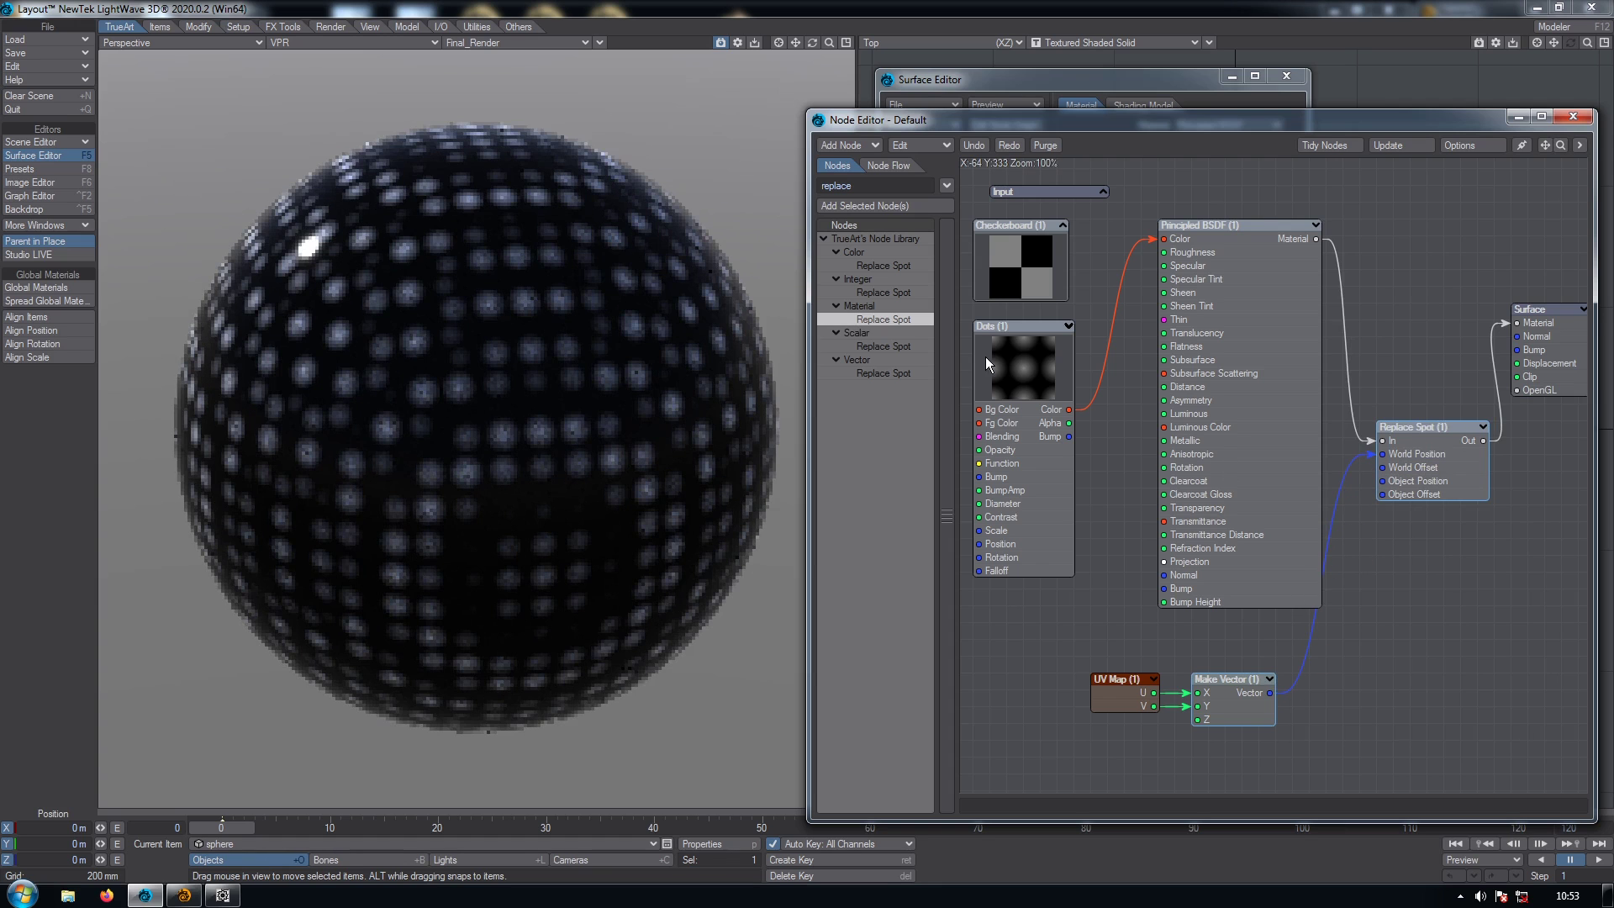
Try World/Deformed Coords on the Dots texture and switch it back off
double_click(996, 363)
click(838, 294)
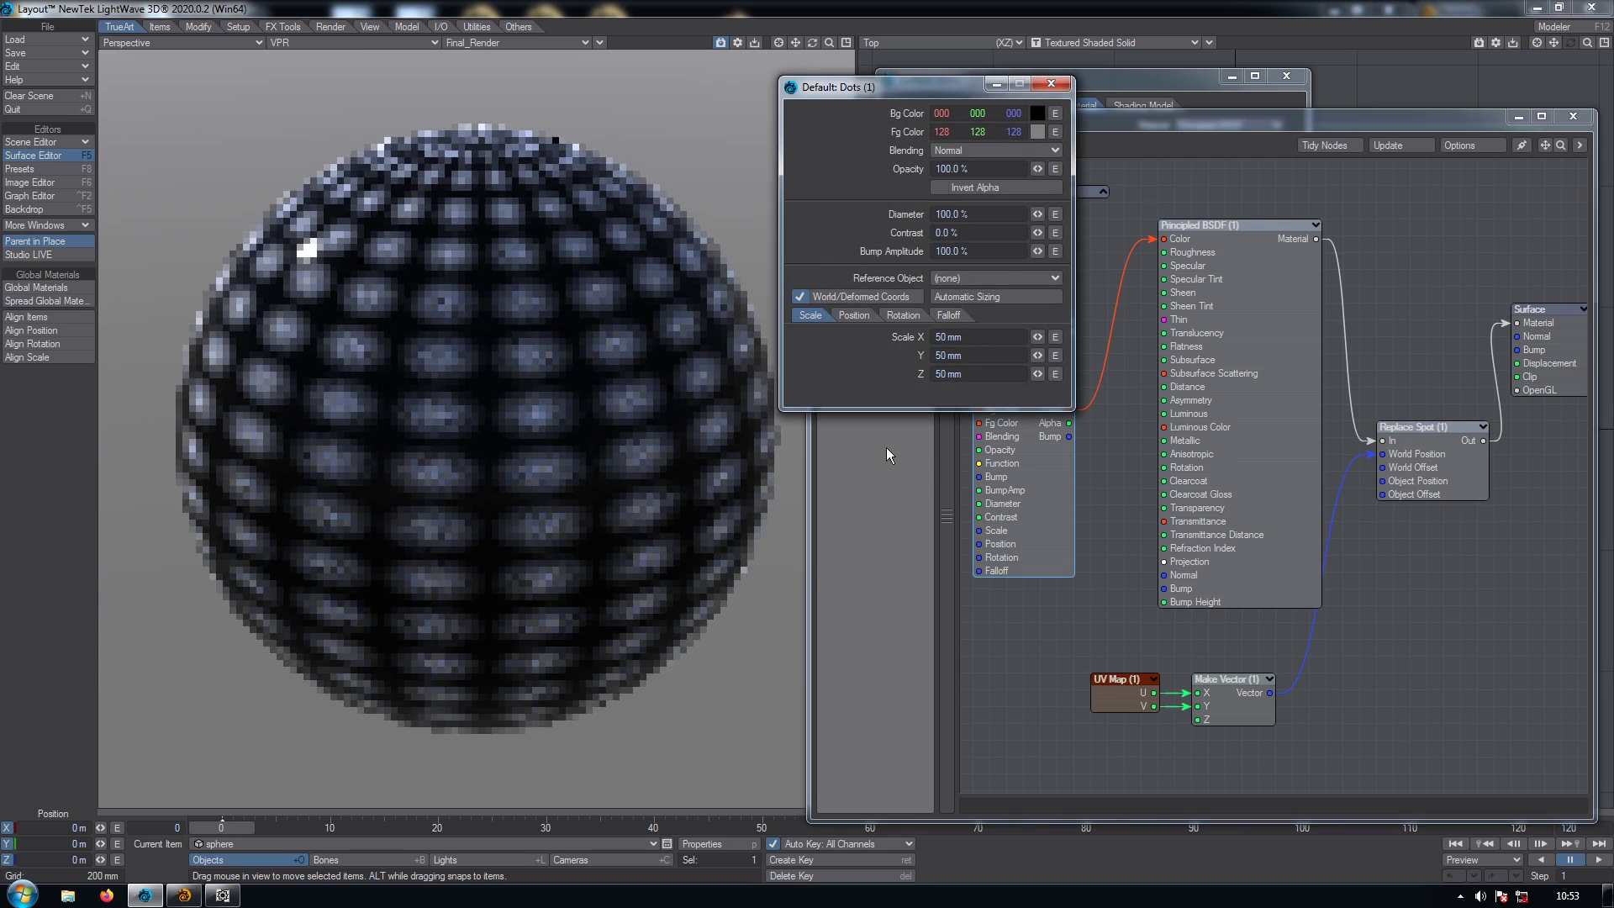
click(840, 295)
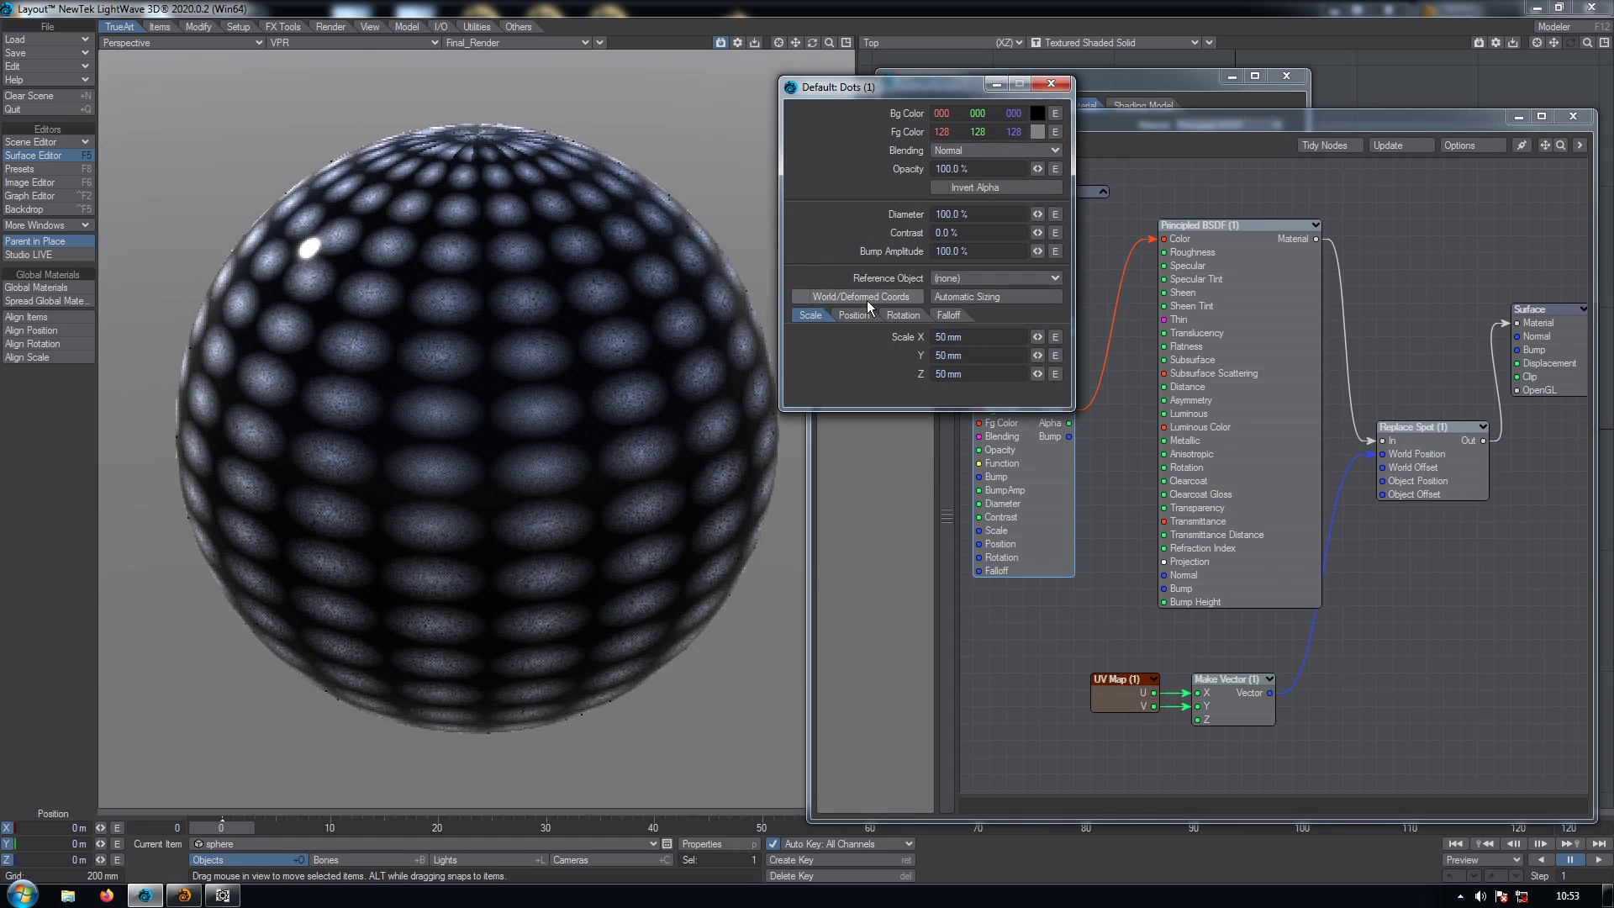
Connect Make Vector's output to the material Replace Spot's Object Position as well, and view the sphere from higher up
drag(1270, 693, 1385, 482)
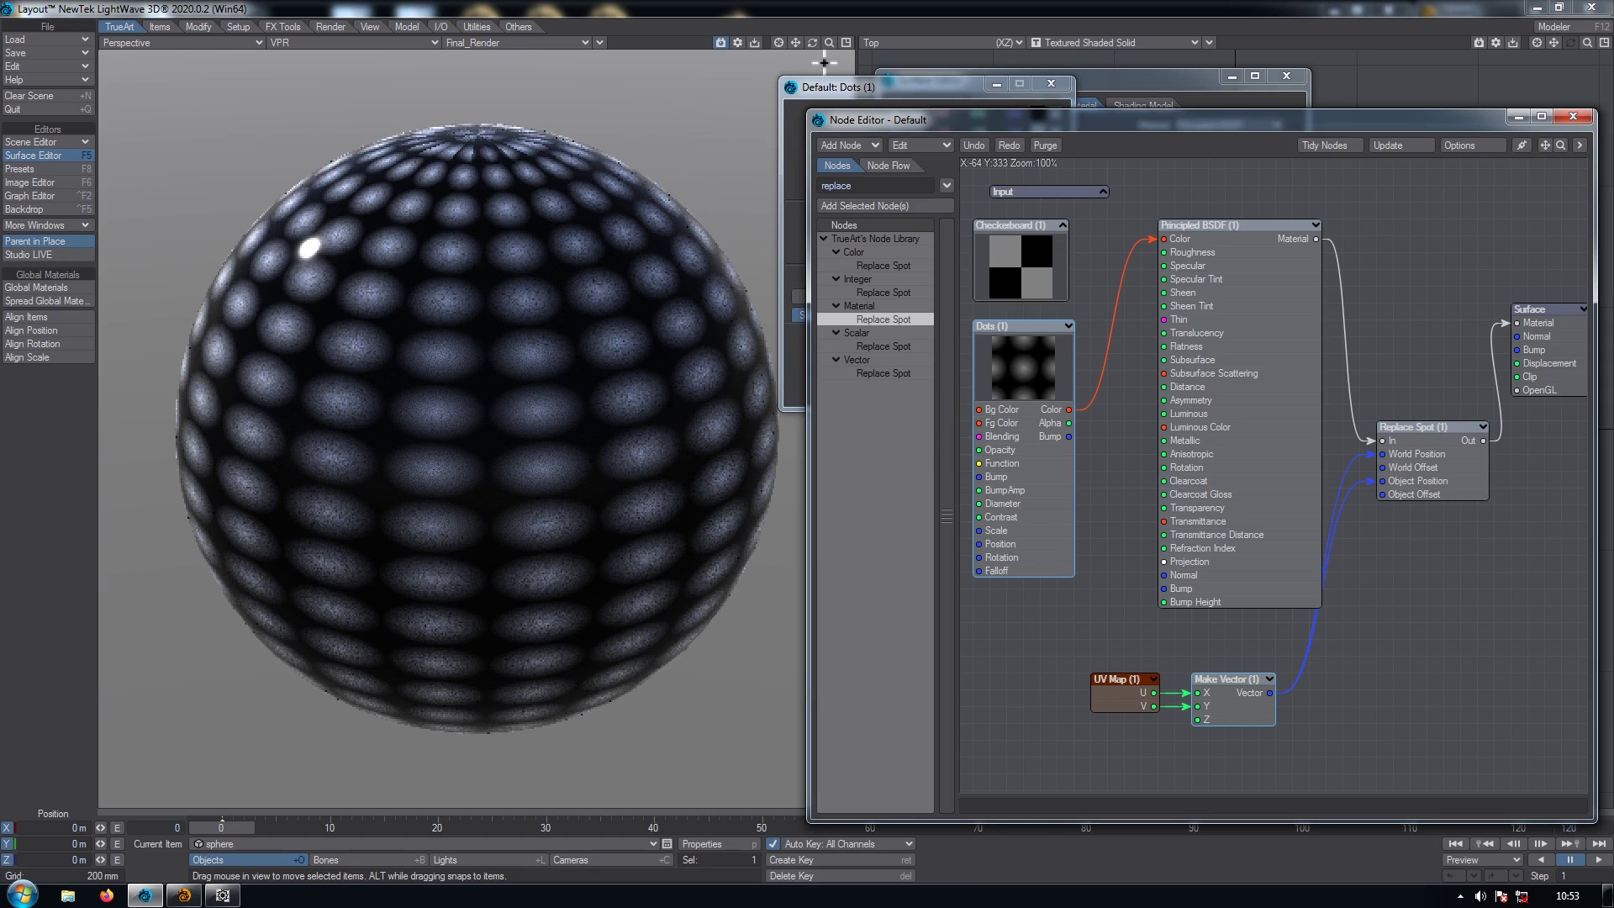
drag(815, 42, 816, 87)
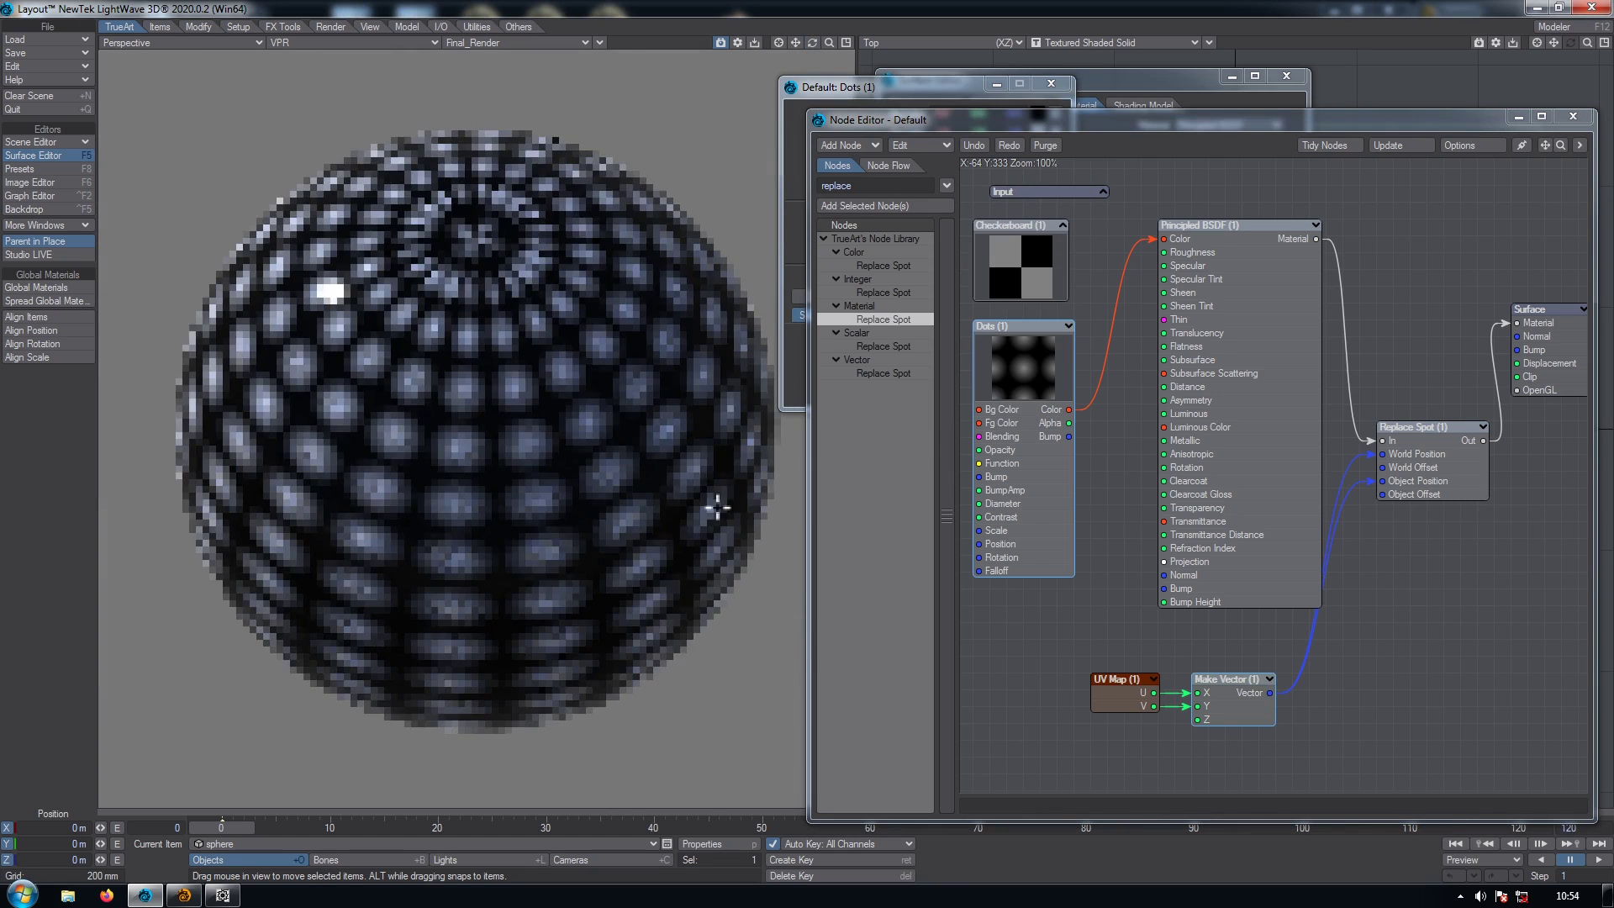
Set the Dots texture's scale to 33 mm on X and 50 mm on Y, and inspect the sphere from another angle
double_click(1025, 427)
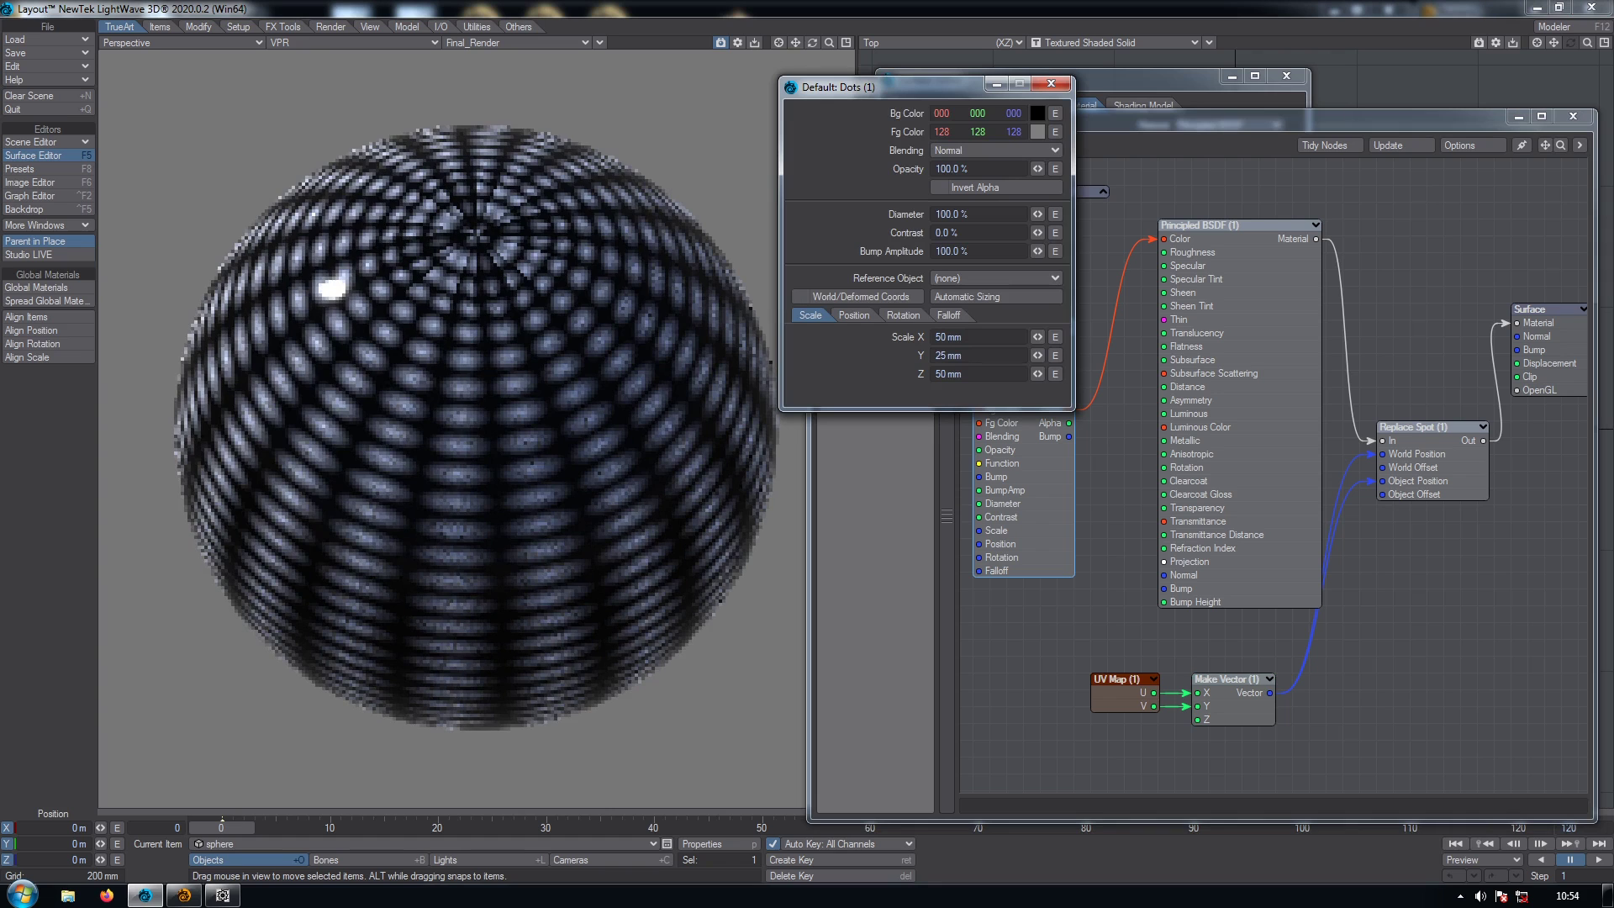
click(977, 354)
key(BackSpace)
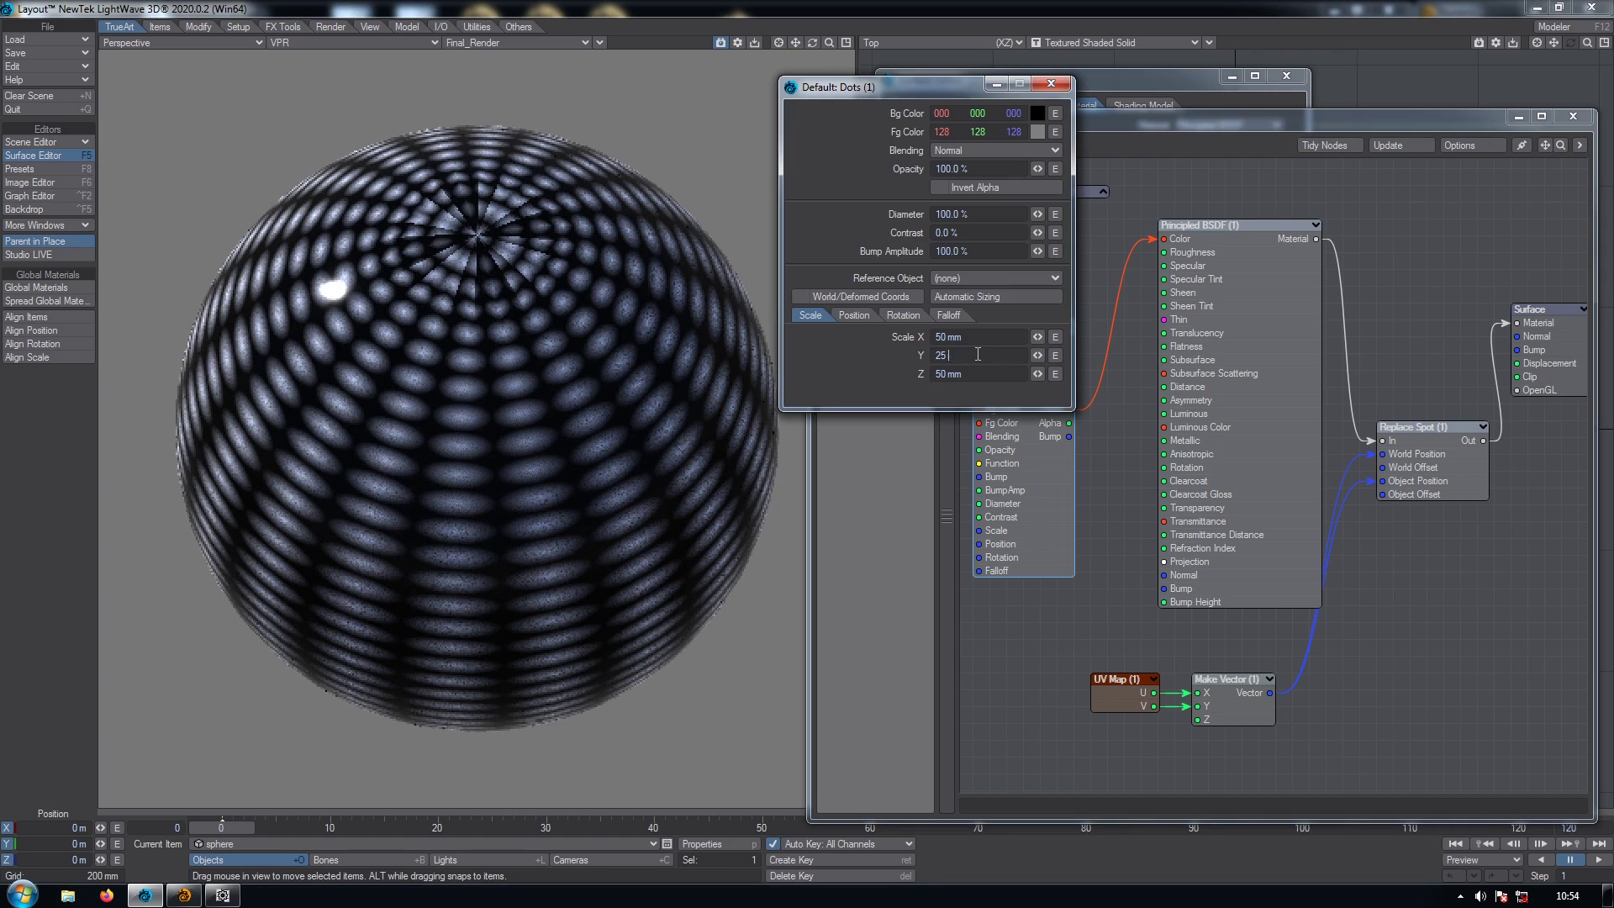
key(Tab)
text(33)
key(Return)
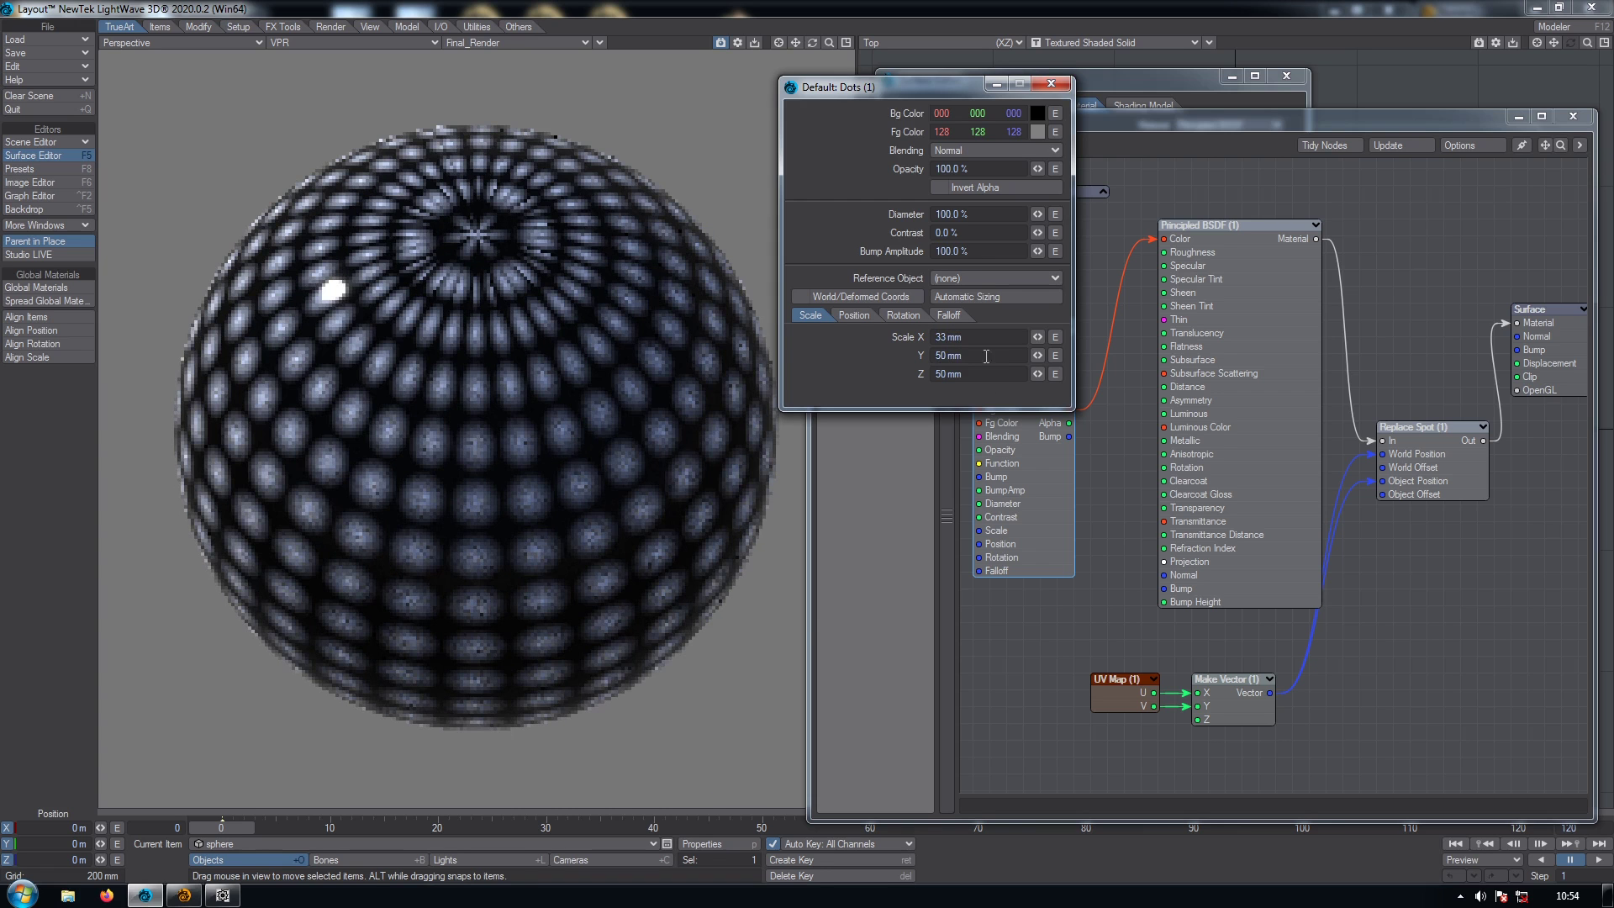
drag(810, 42, 809, 41)
click(1050, 83)
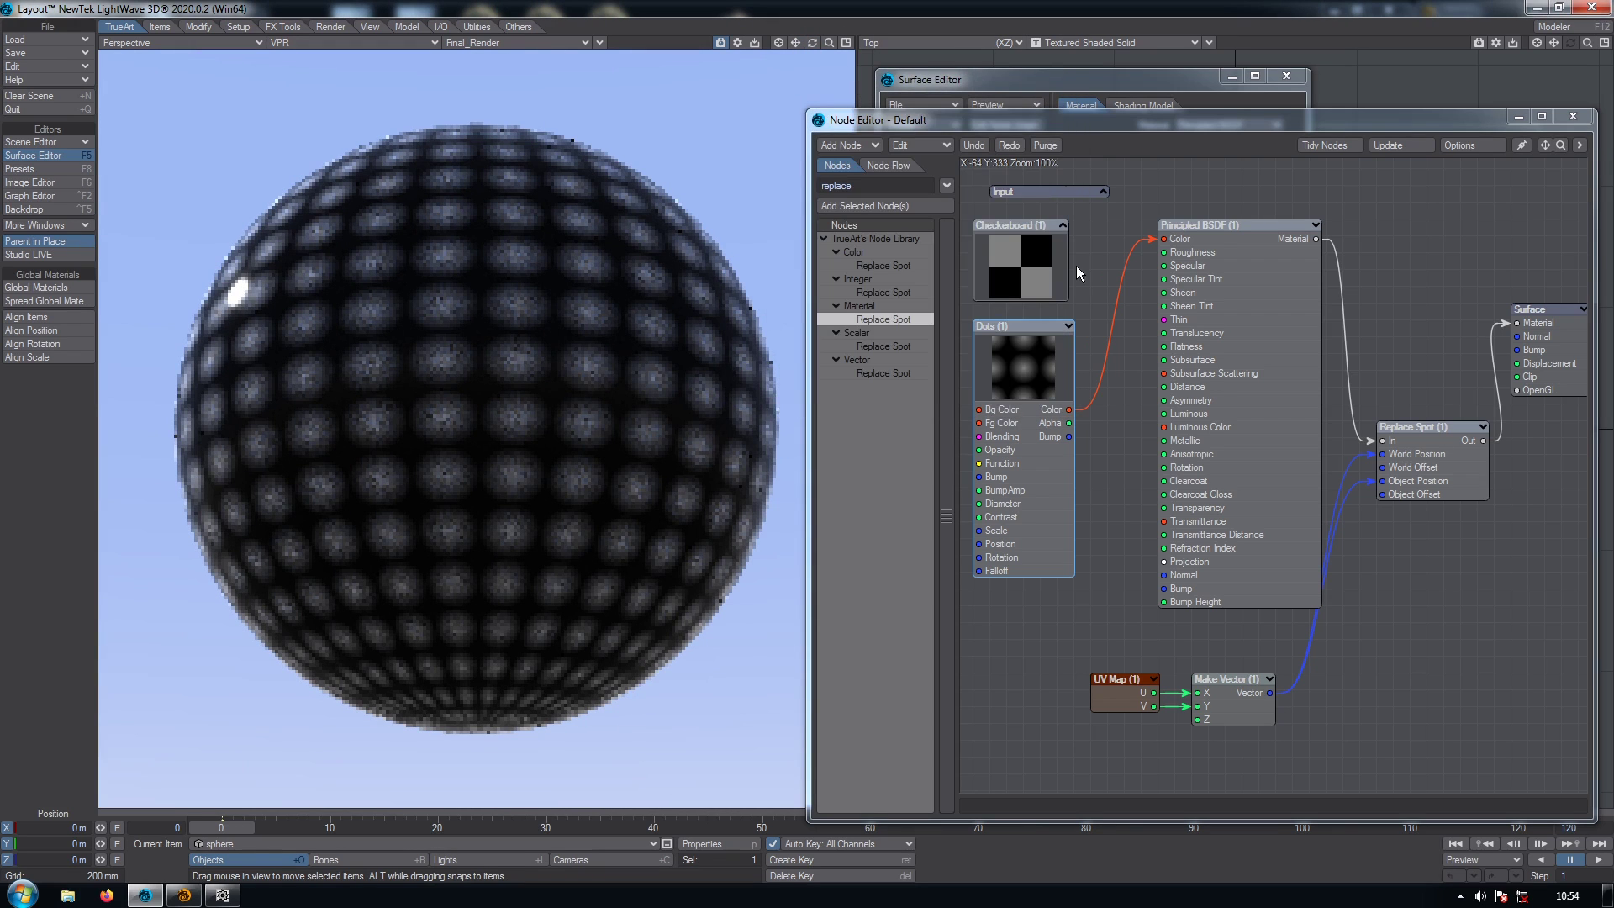
Collapse the Dots node to its preview and connect the Checkerboard's Color to the BSDF's Color instead
click(1067, 327)
click(1062, 226)
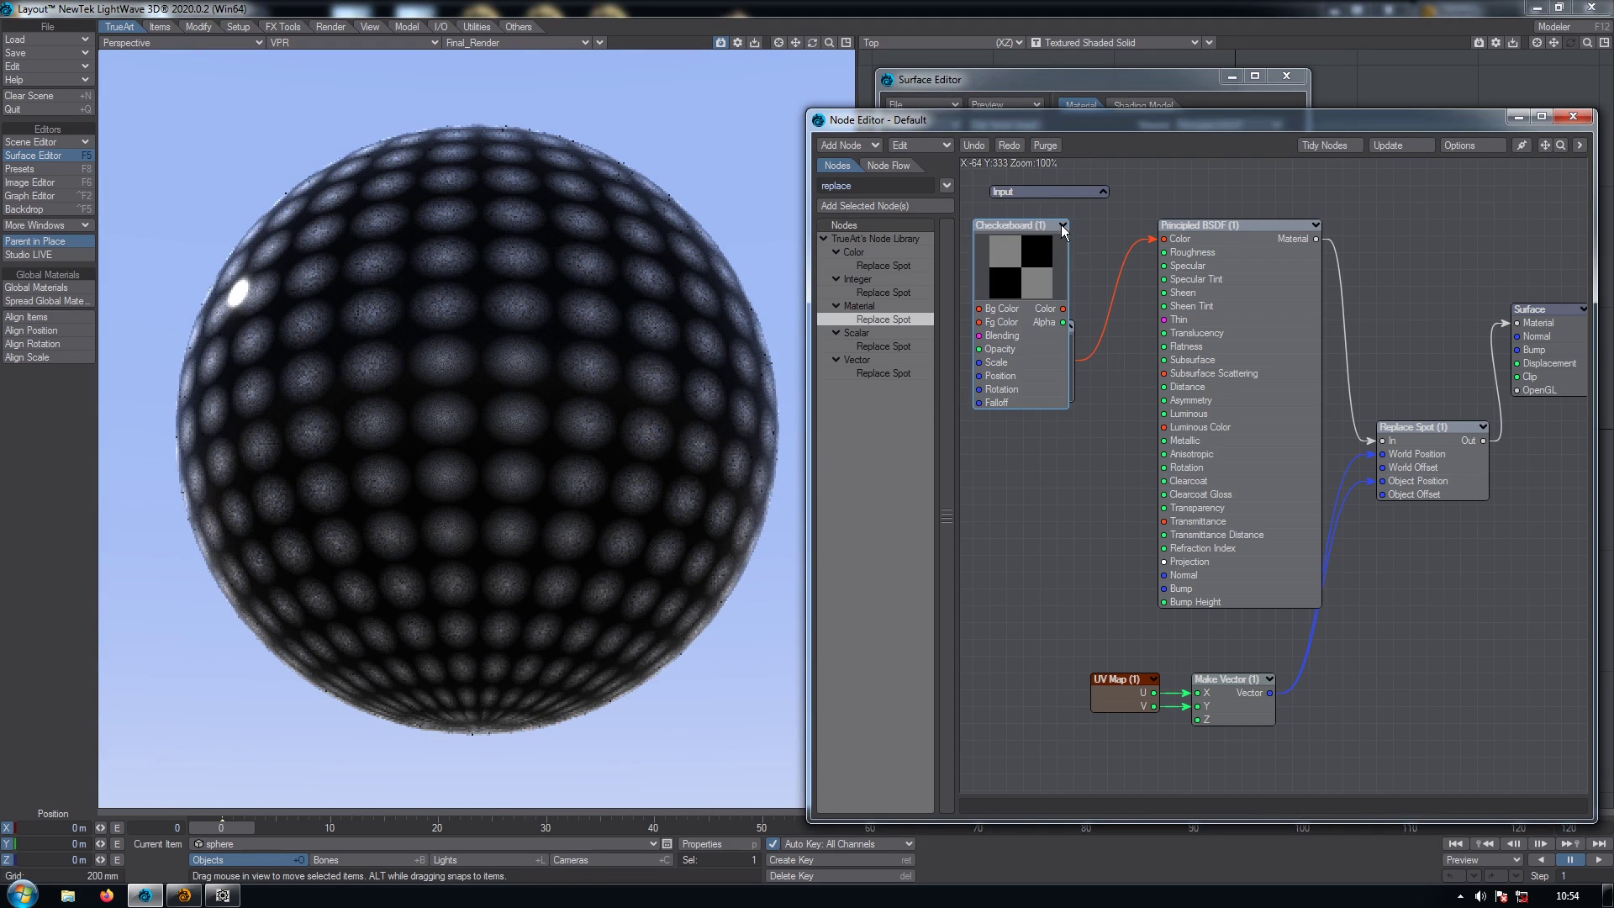
drag(1063, 308, 1165, 242)
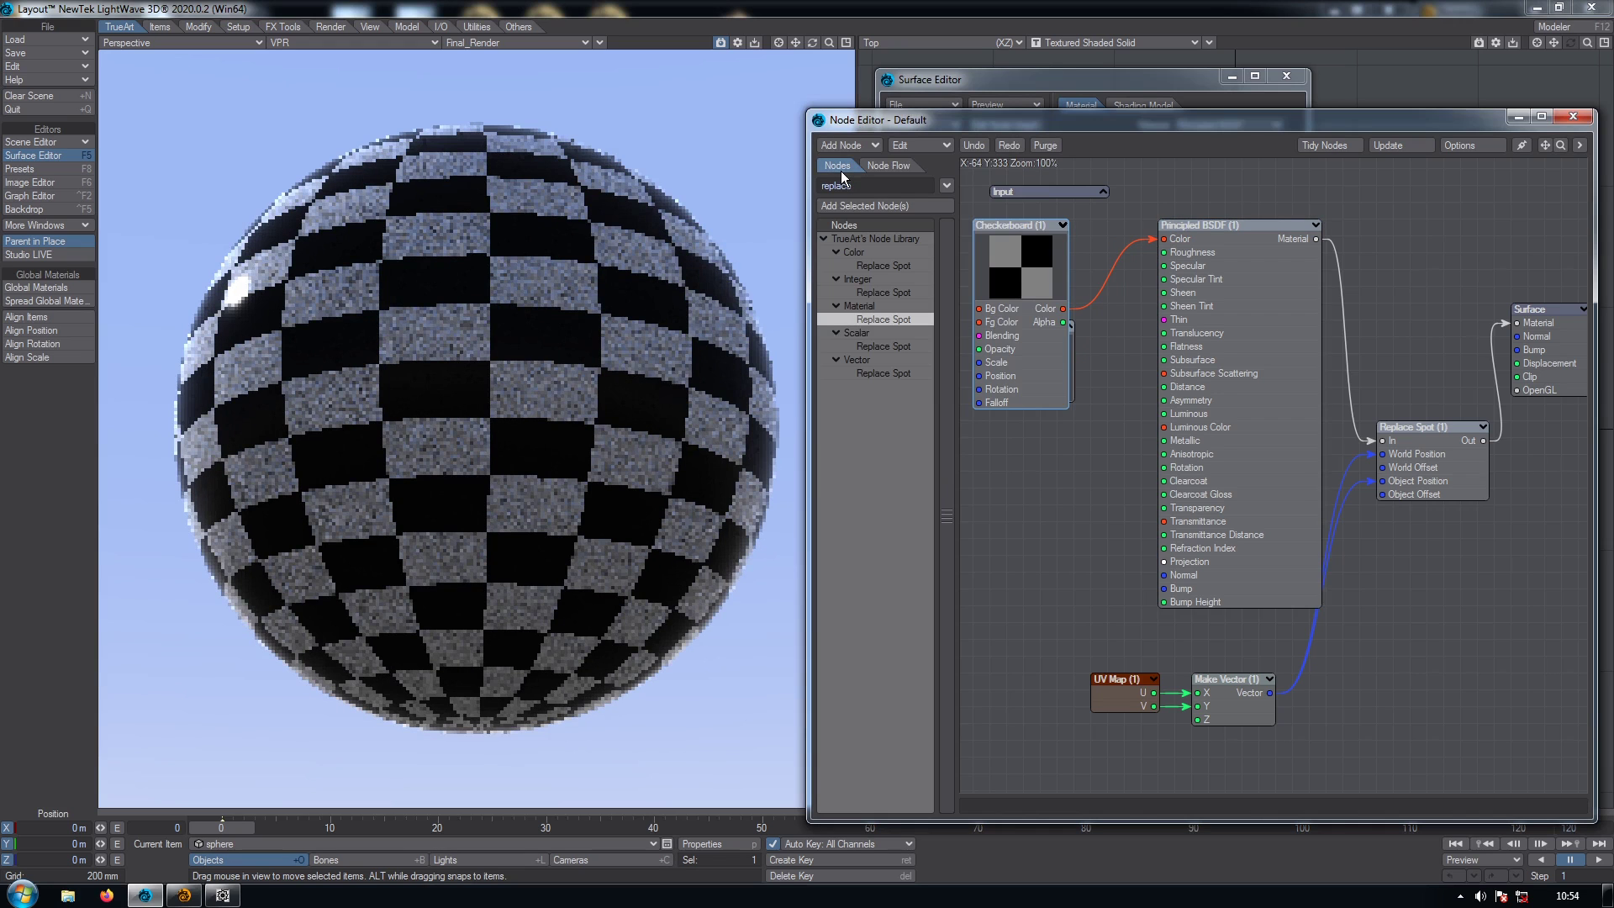
click(1062, 225)
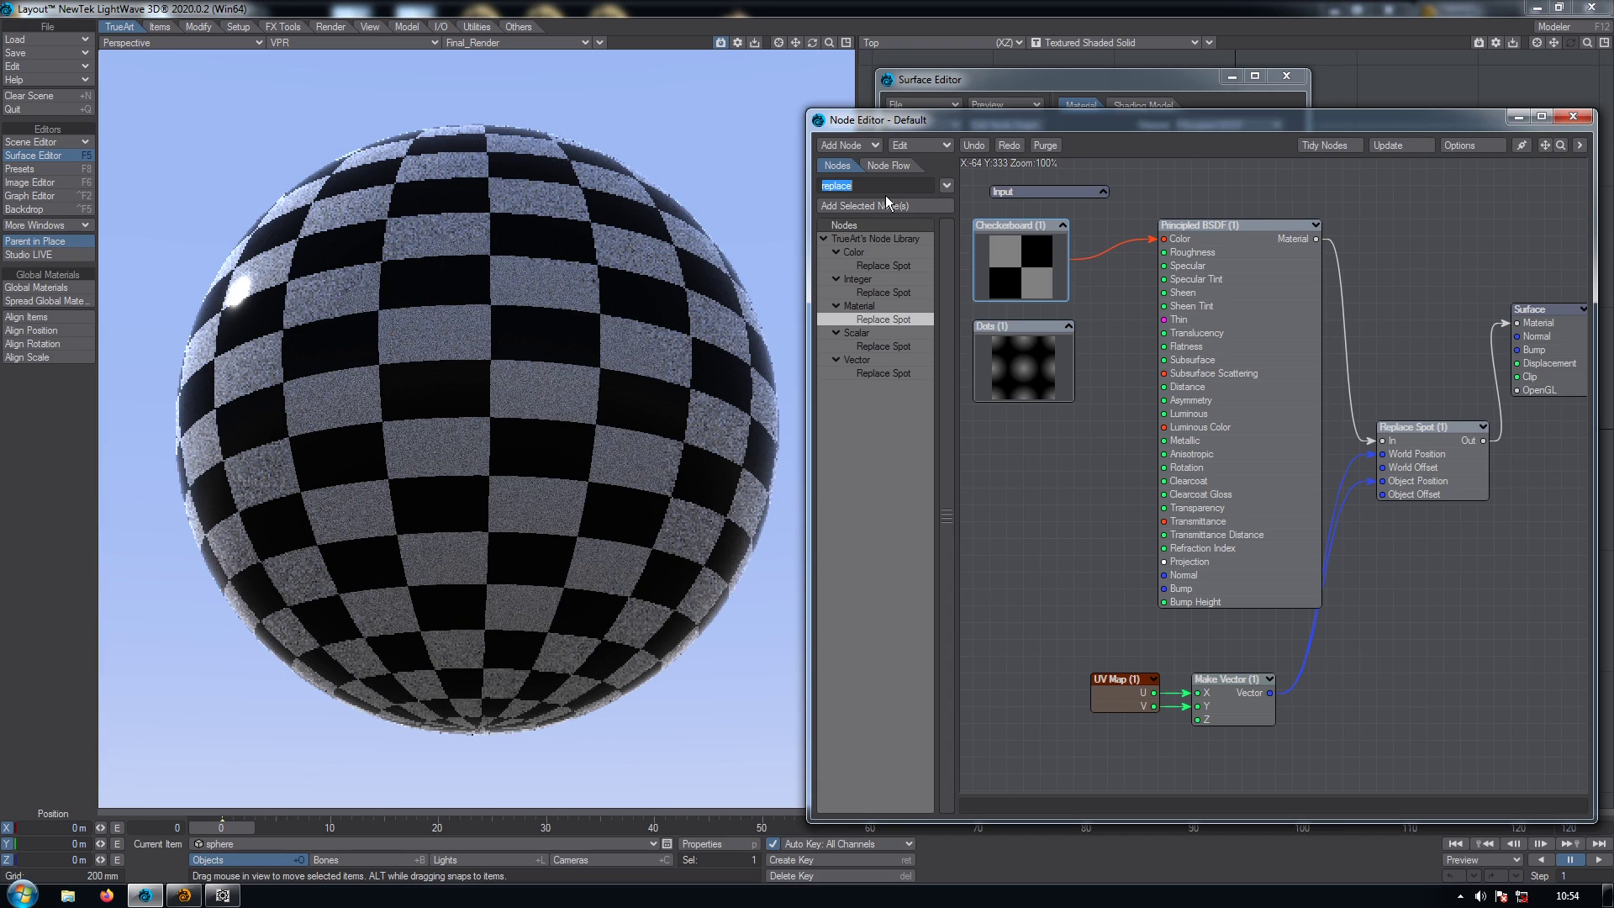
Add a Grid2D node from the 2D Textures and connect its Color to the BSDF's Color
text(d t)
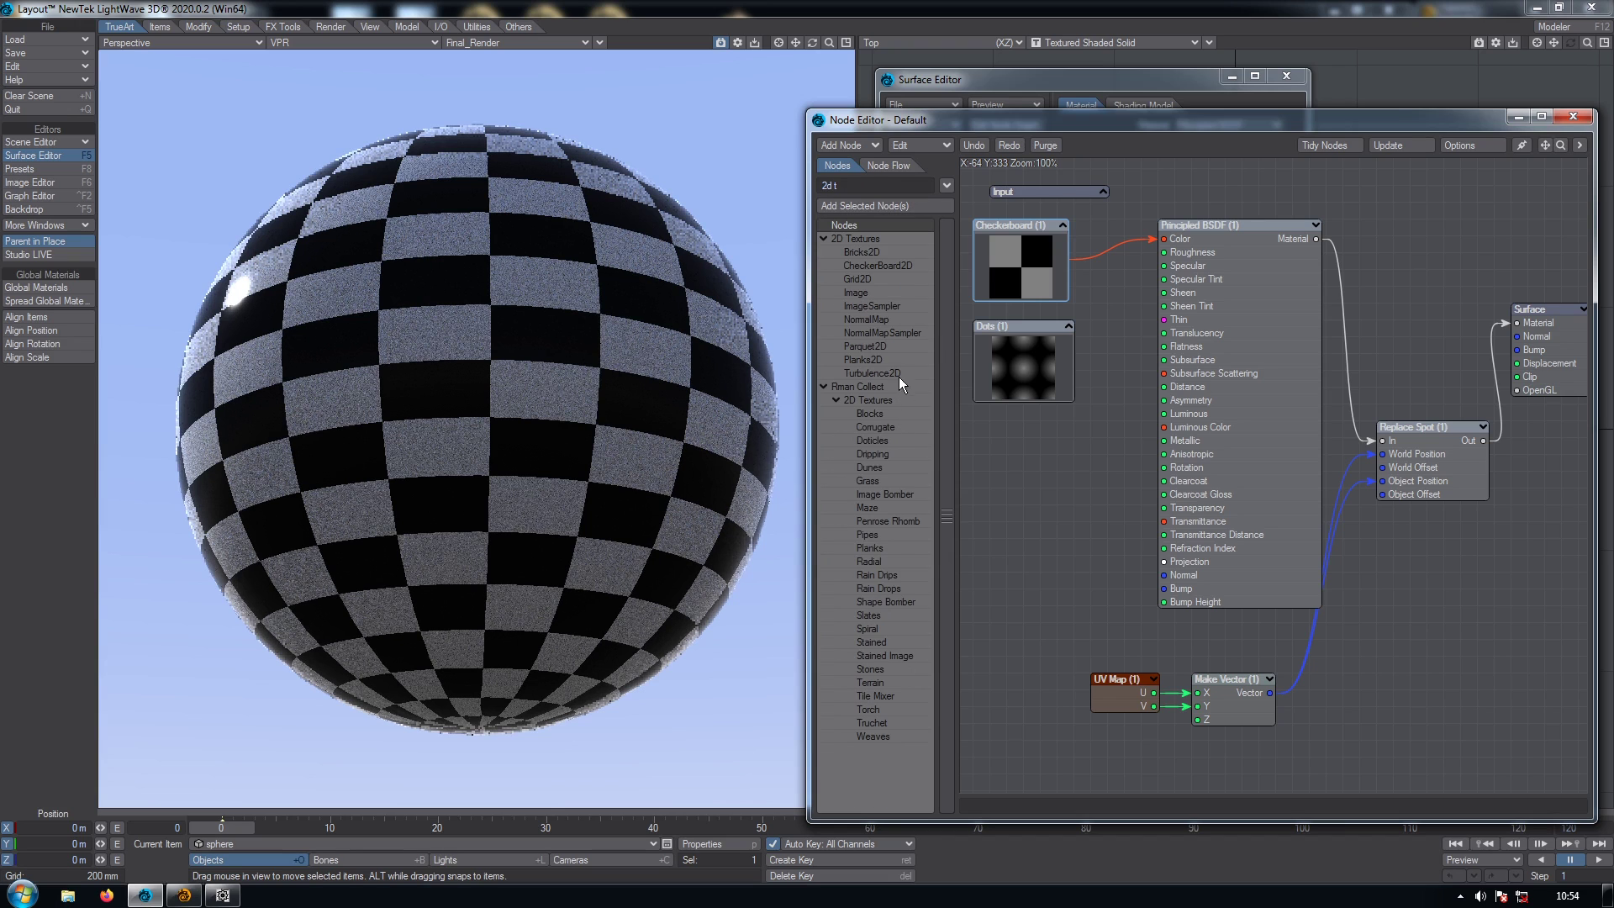
double_click(880, 278)
drag(1258, 392, 1164, 239)
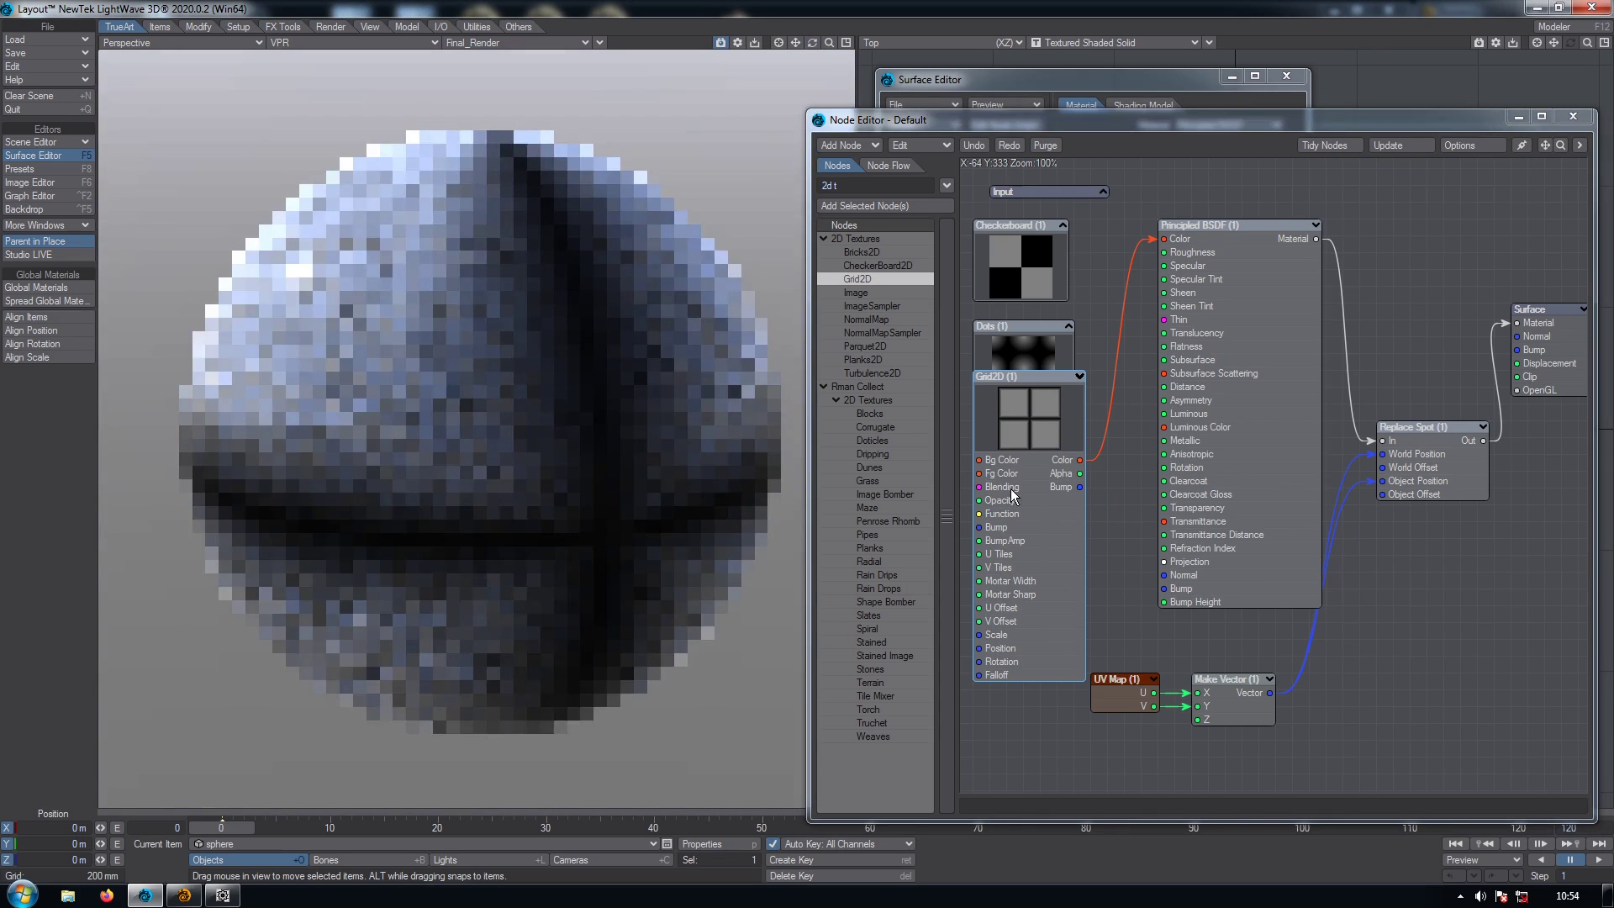
Set the Grid2D texture's mapping axis to Y and its X, Y and Z scale to 100 mm
double_click(1012, 484)
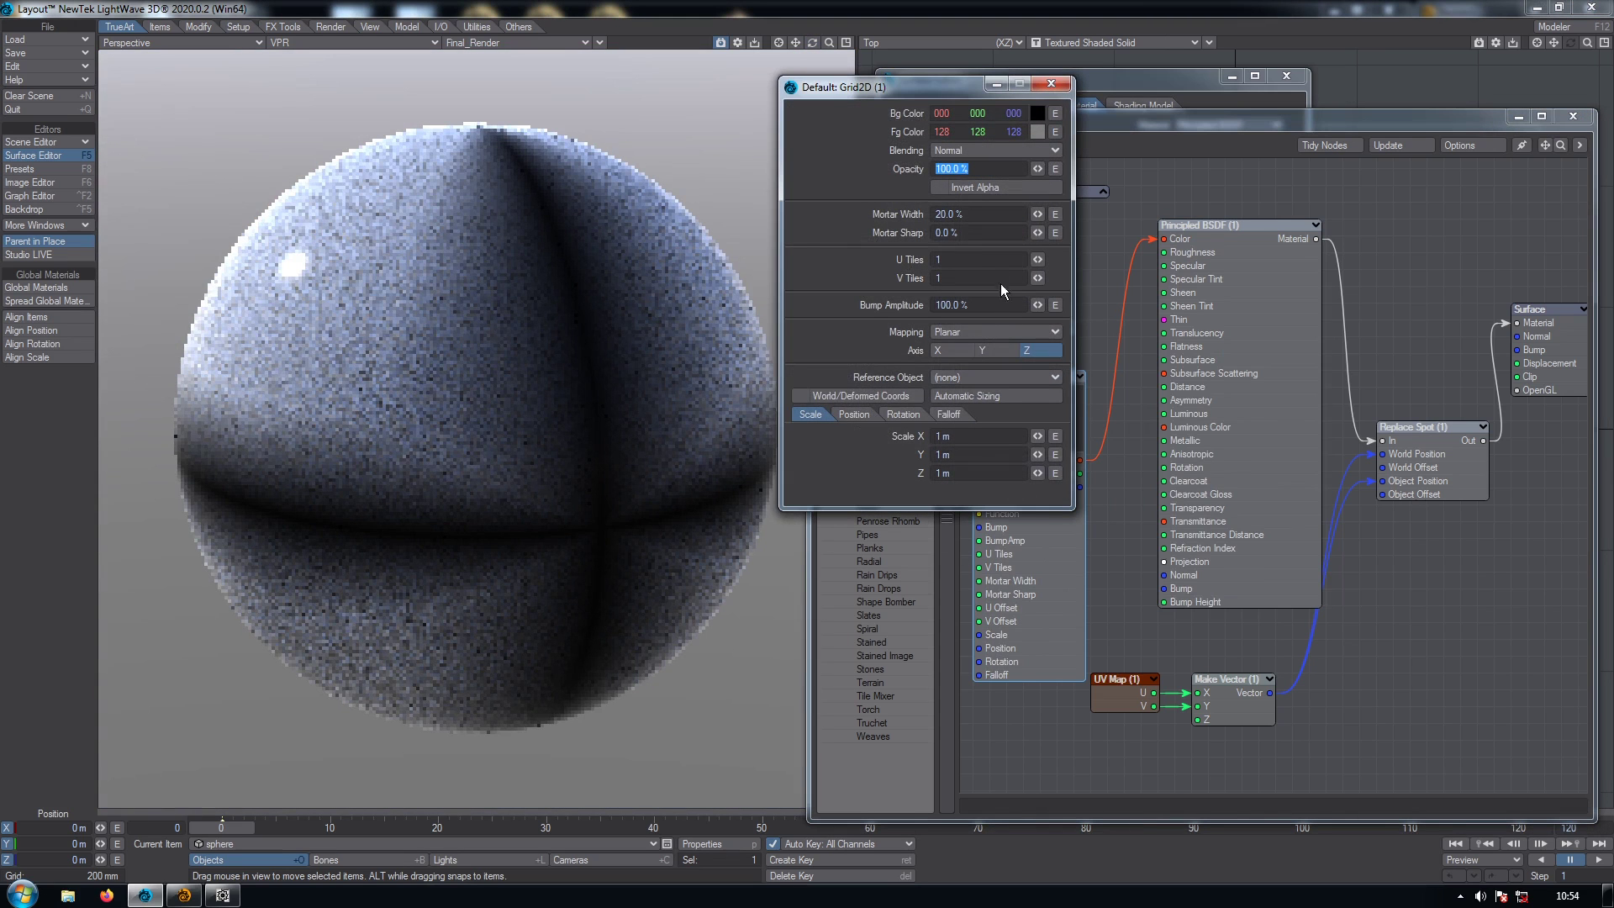
click(994, 350)
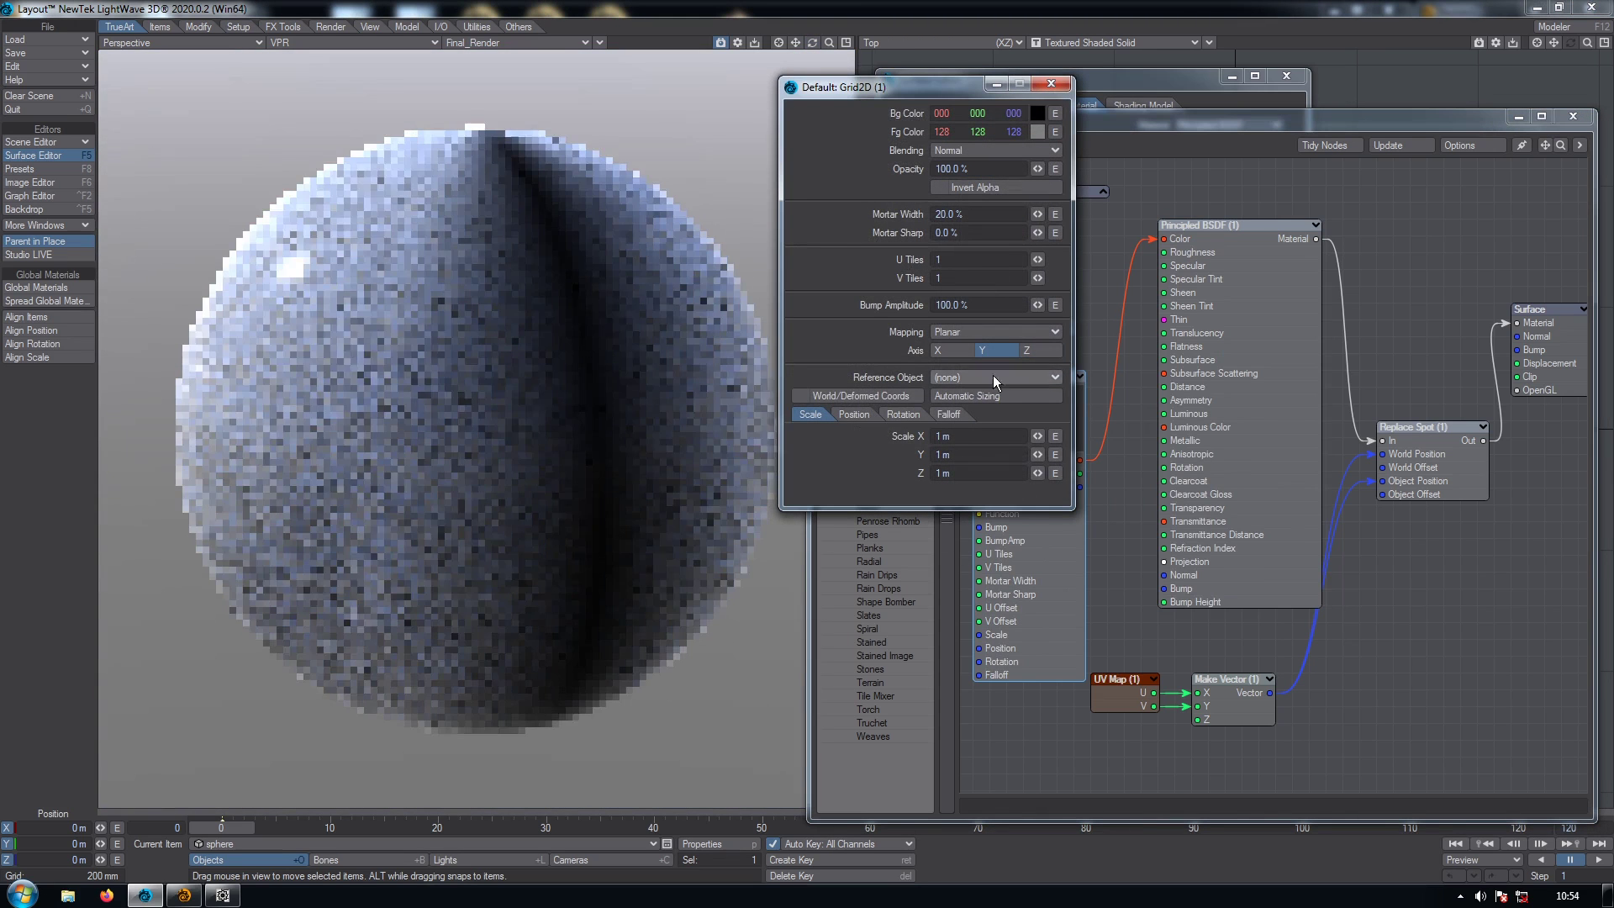
click(975, 435)
text(.1)
key(Tab)
text(.1)
key(Tab)
text(.1)
key(Return)
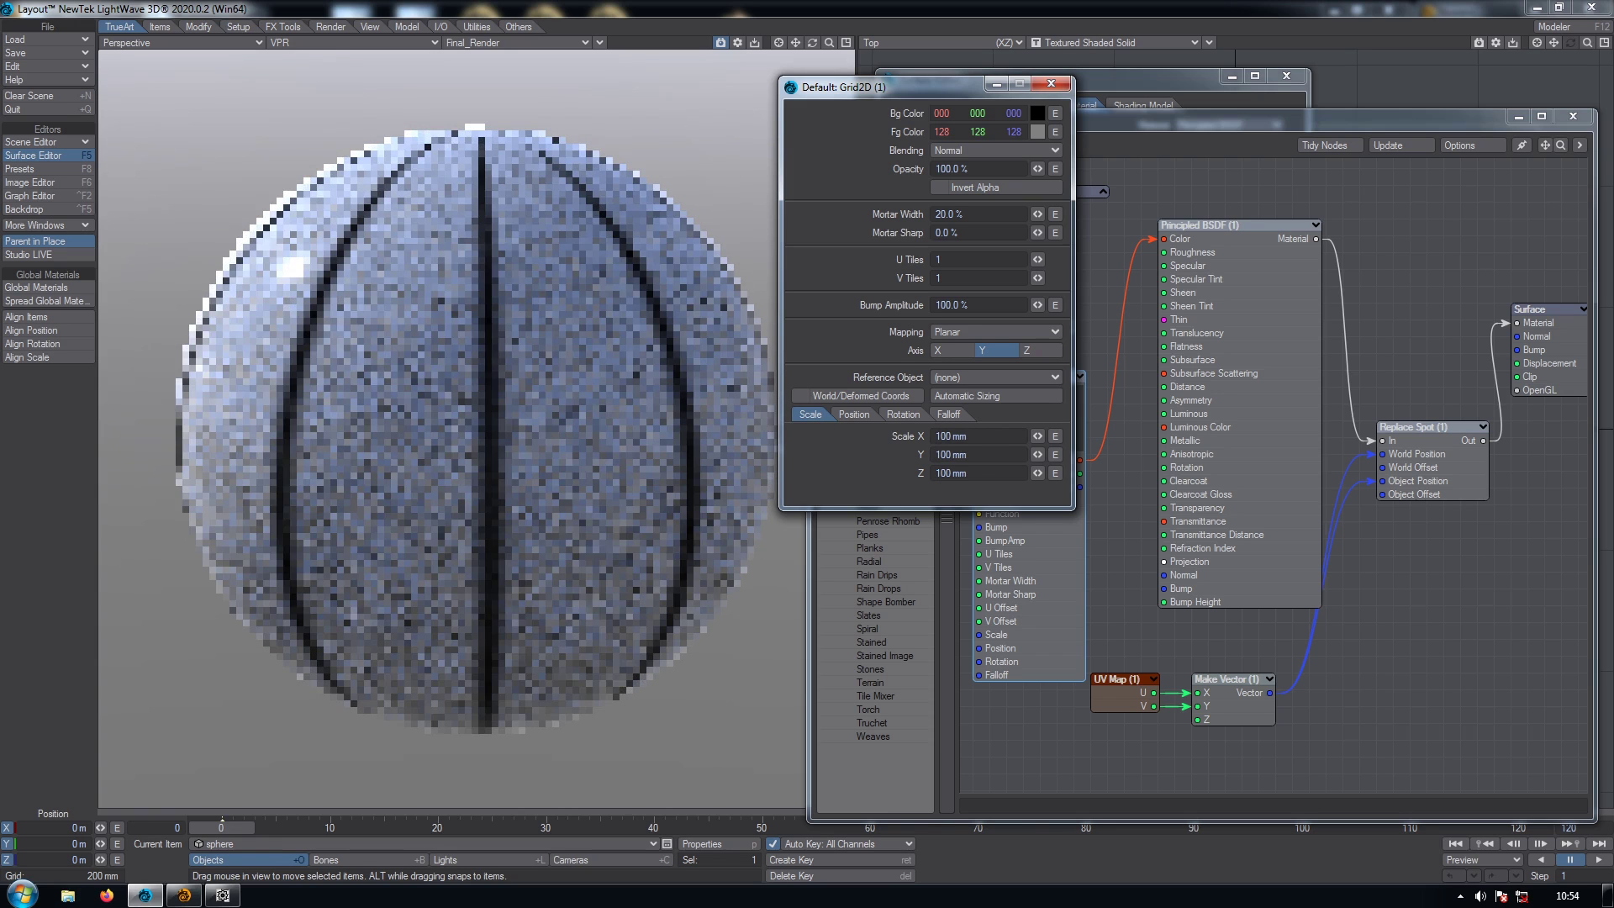
Set the Grid2D mapping axis to Z, close its settings and inspect the grid near the sphere's pole
click(1025, 348)
click(1048, 83)
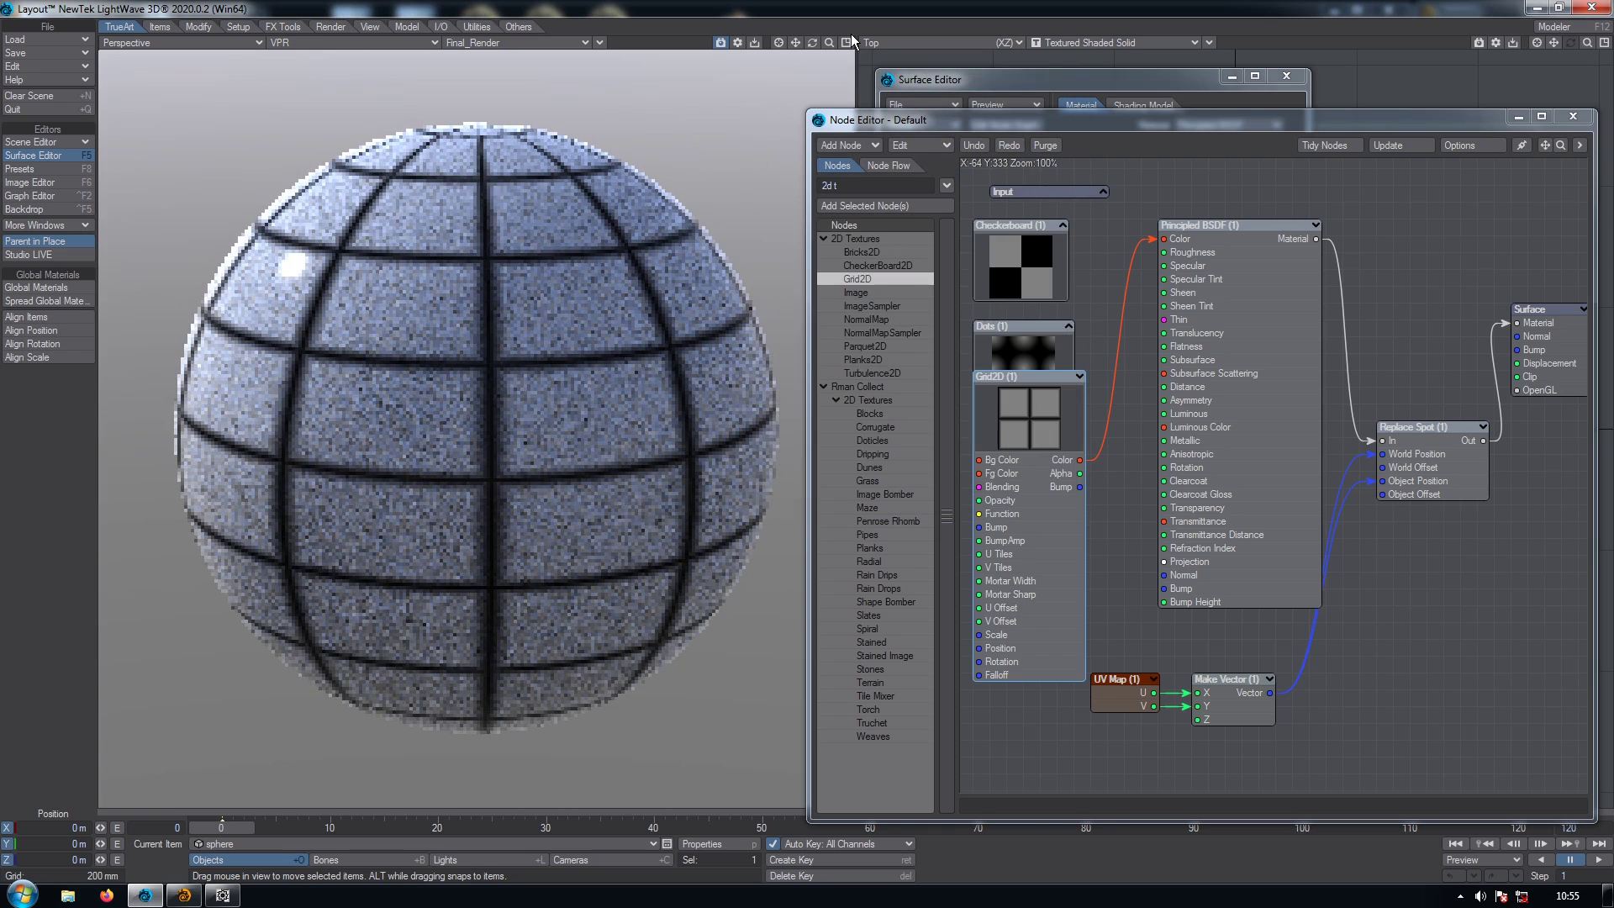
drag(818, 40, 827, 400)
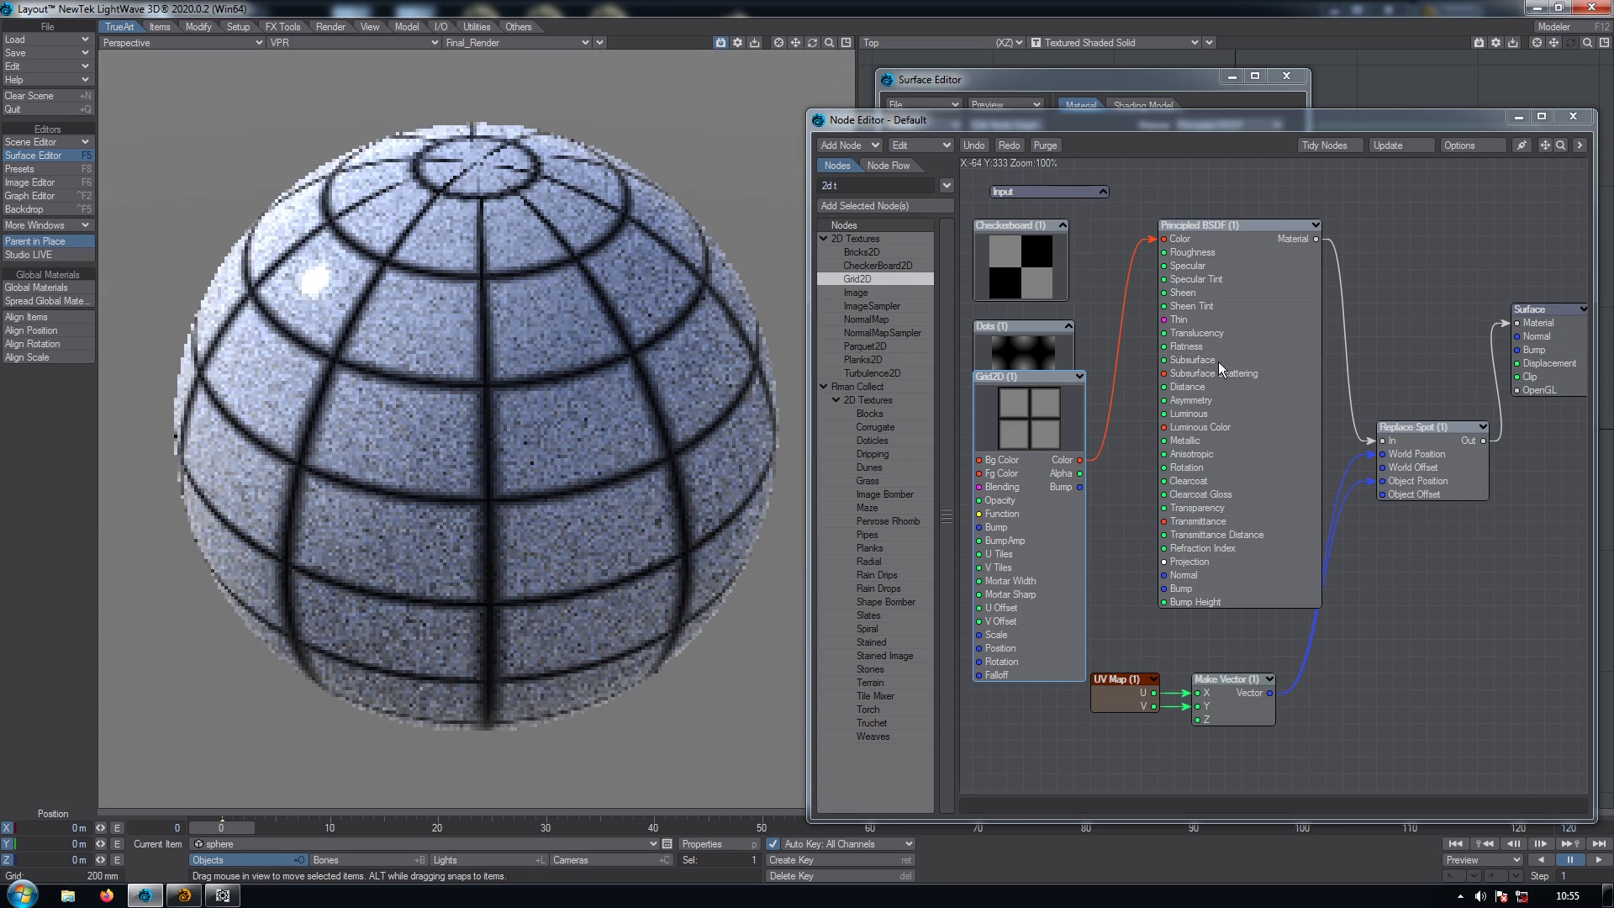
Try connecting the BSDF's Material straight to the Surface, and restore Replace Spot's output as the Surface's Material
drag(1316, 238, 1534, 319)
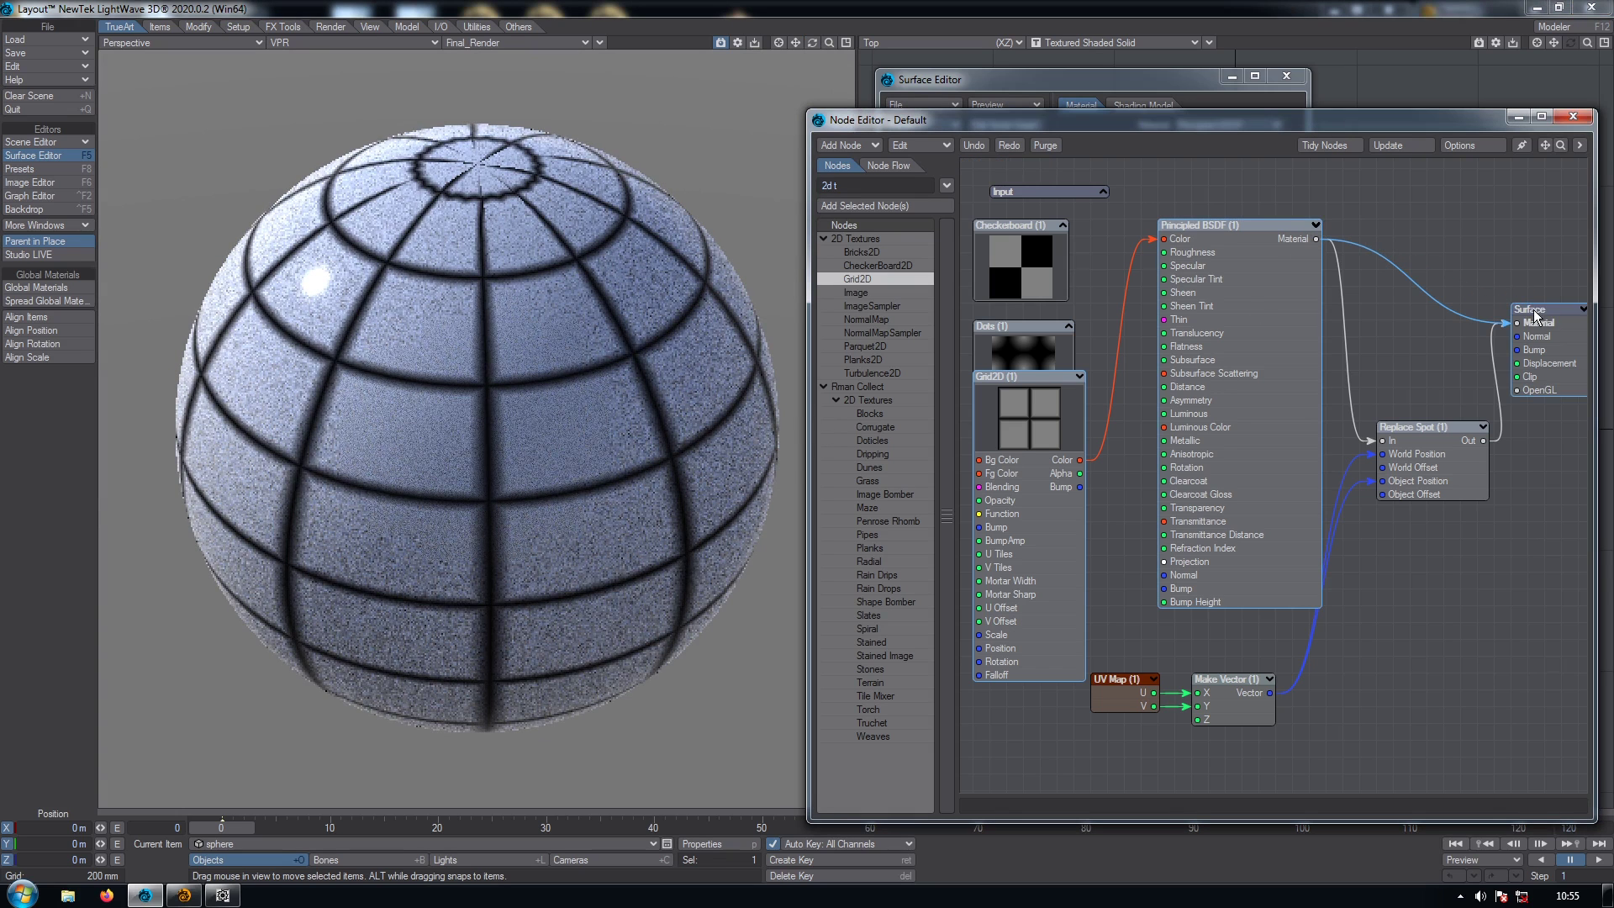
drag(1483, 441, 1521, 321)
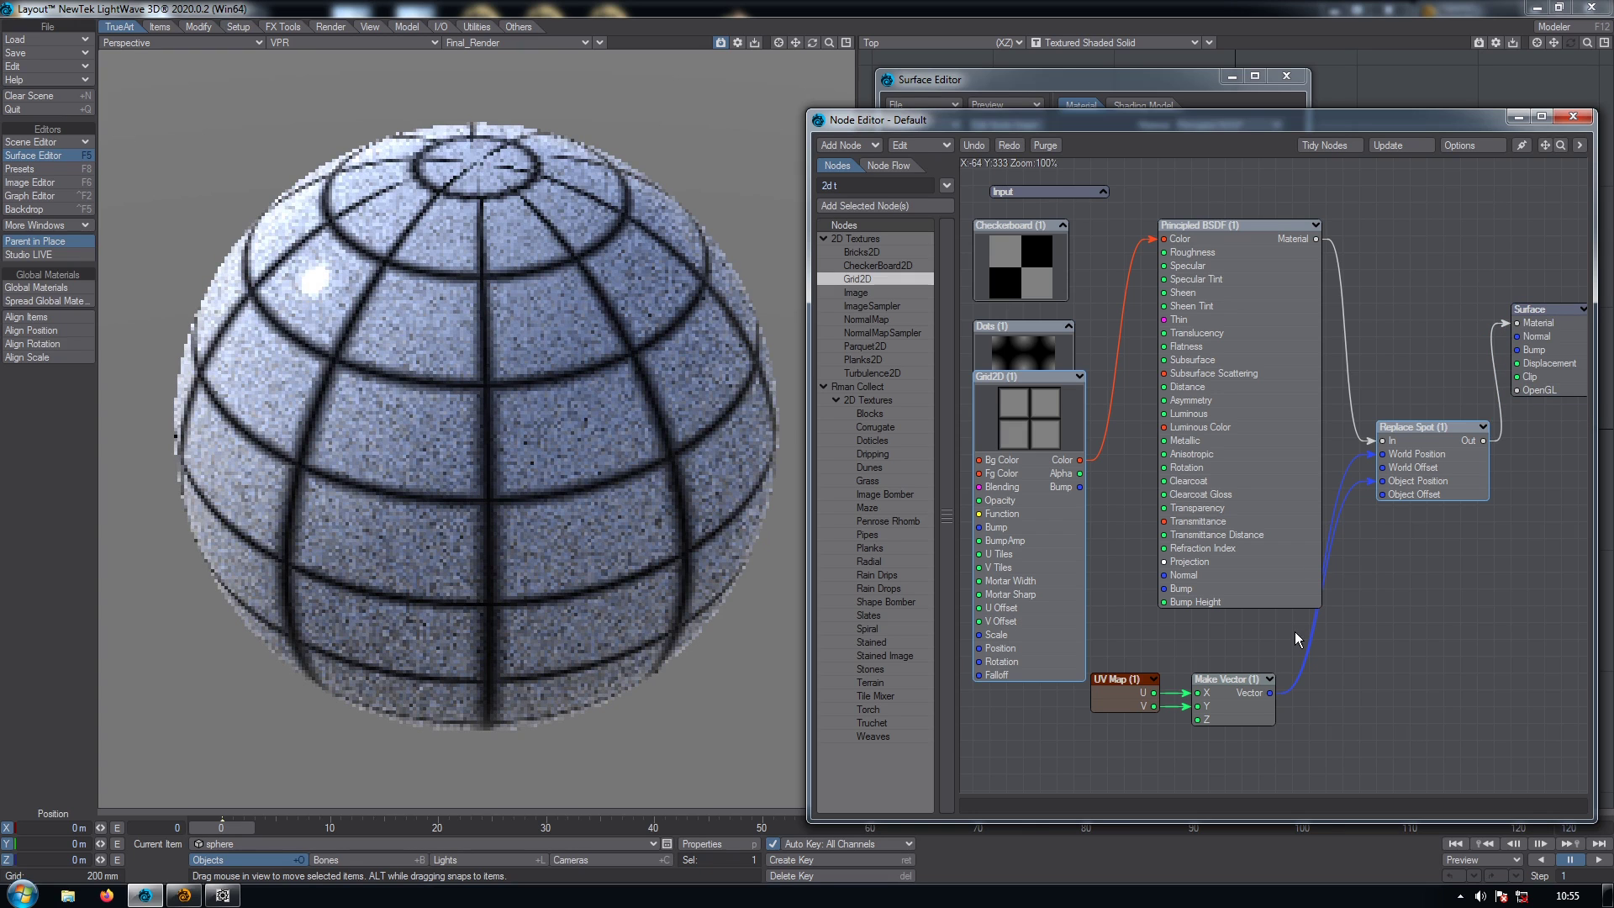
Move the Make Vector and UV Map nodes closer to Replace Spot, and connect the Checkerboard's Color to the BSDF's Color
drag(1251, 699, 1318, 699)
drag(1124, 696, 1175, 696)
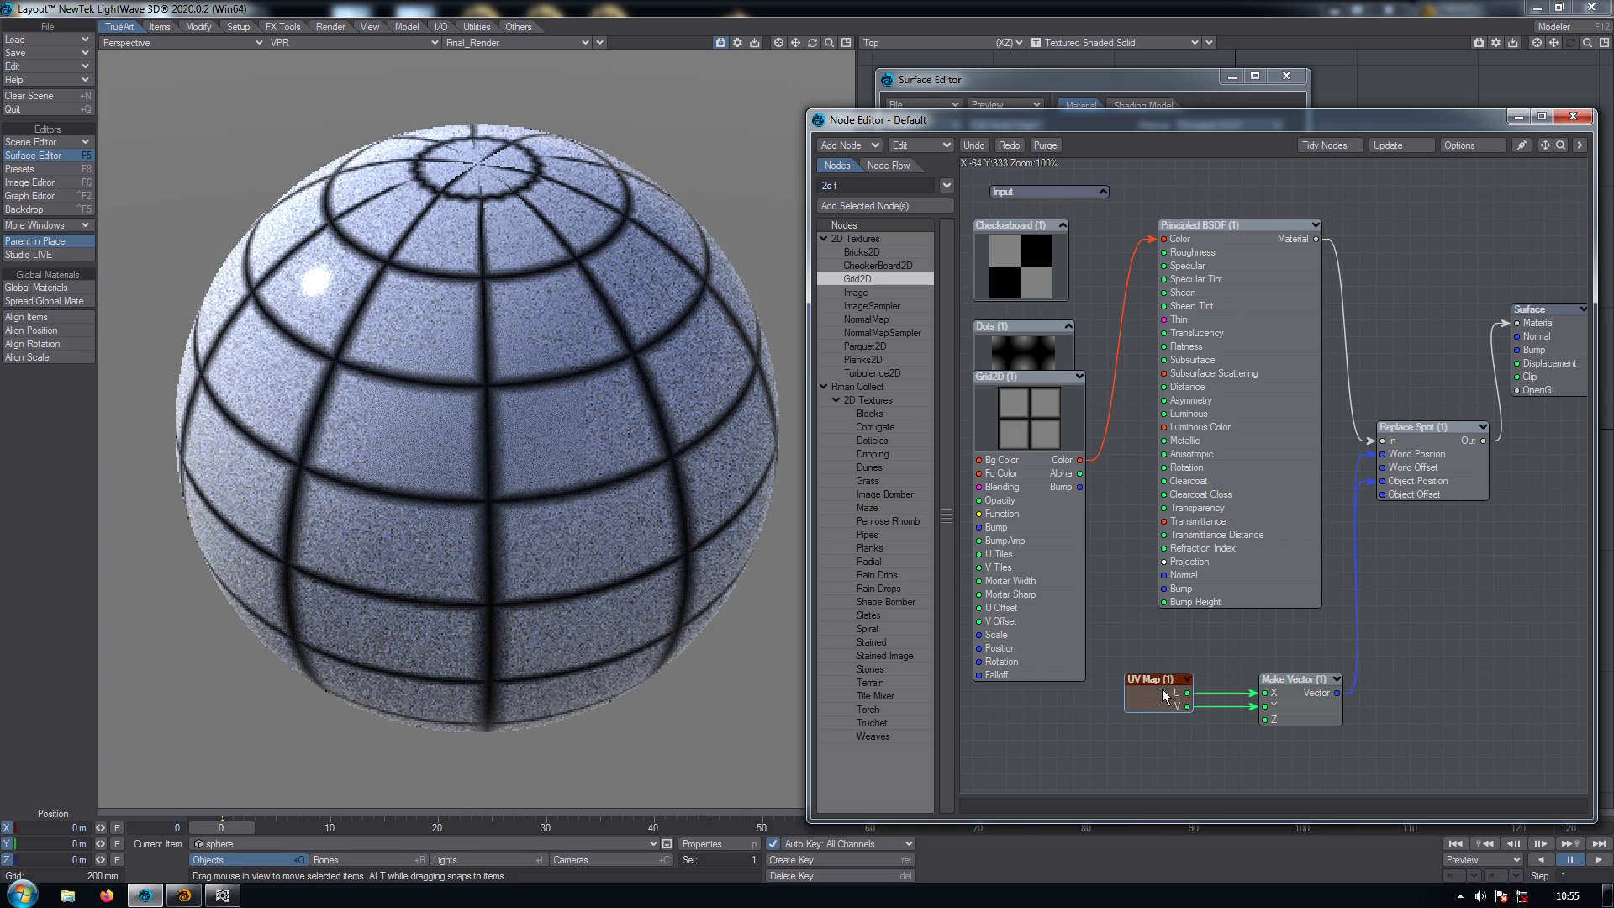
click(1062, 224)
drag(1062, 309, 1163, 238)
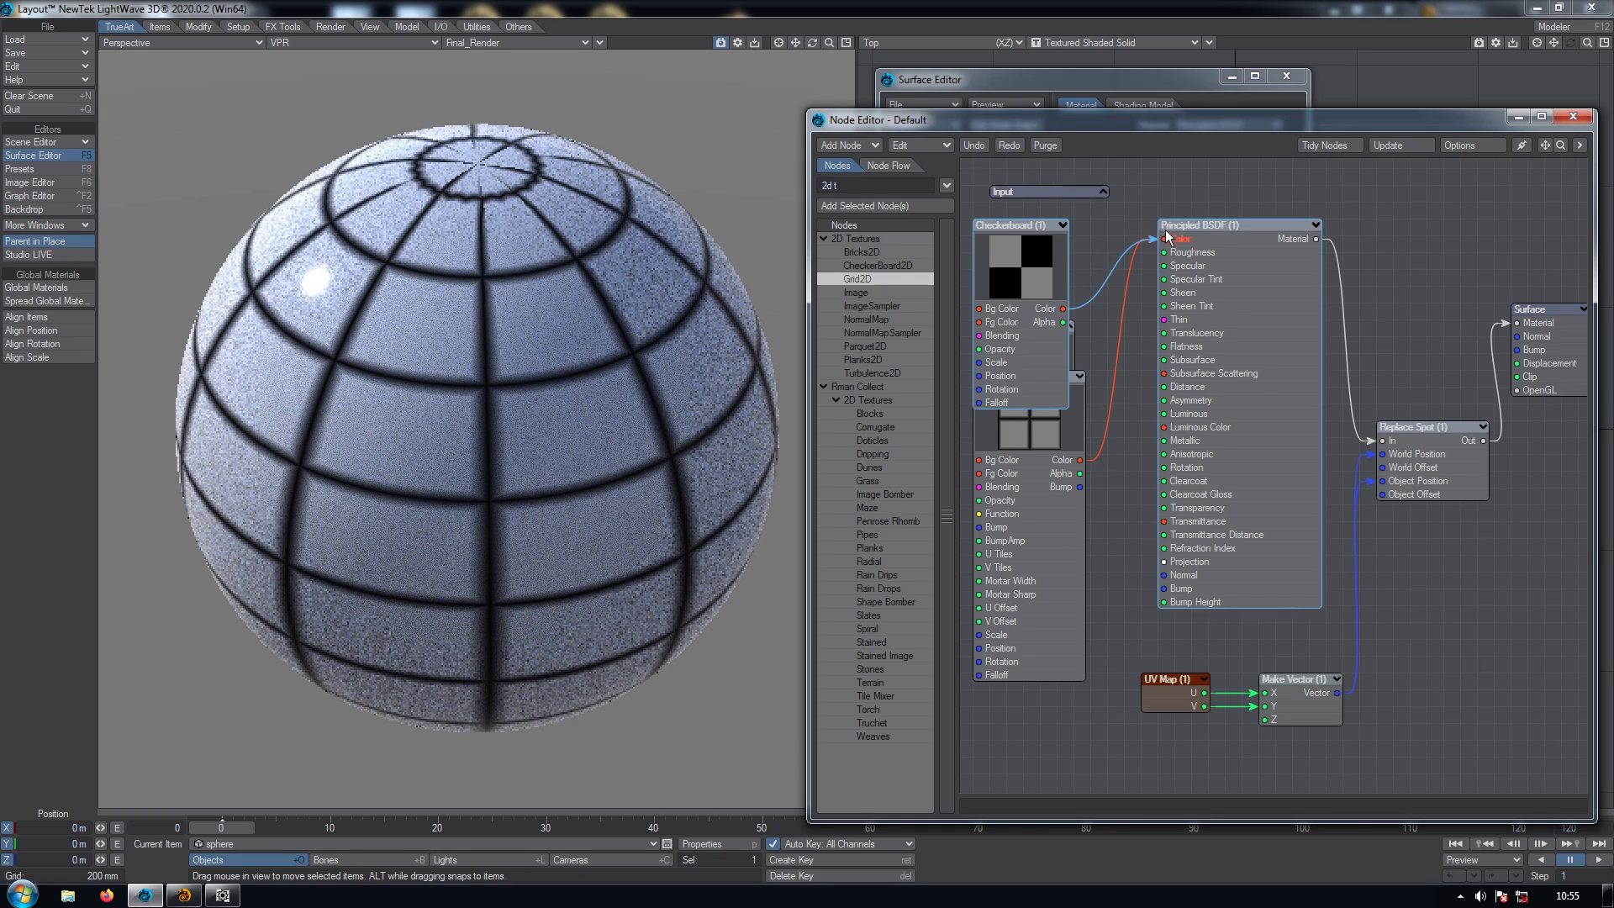